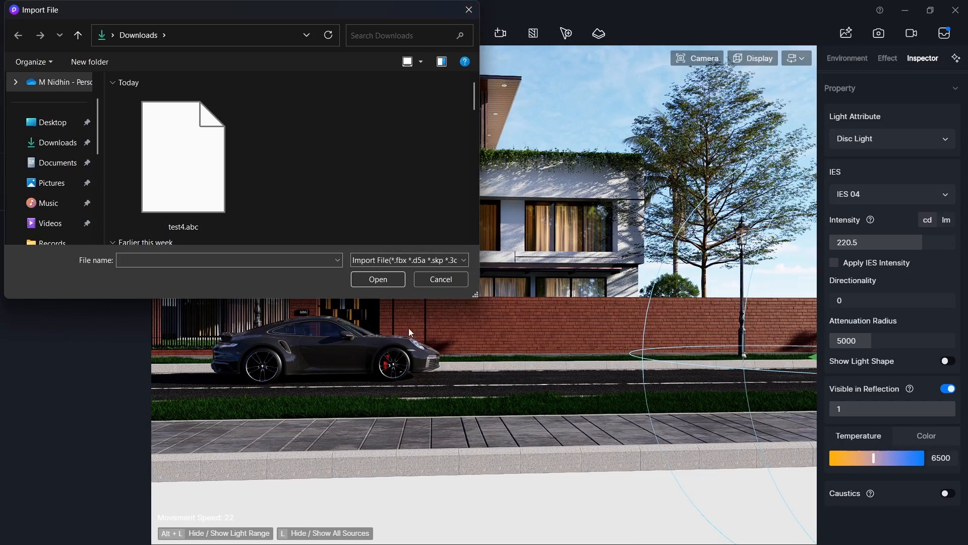
Cancel the file import and look around the street scene from the parked BMW to the house front
click(469, 10)
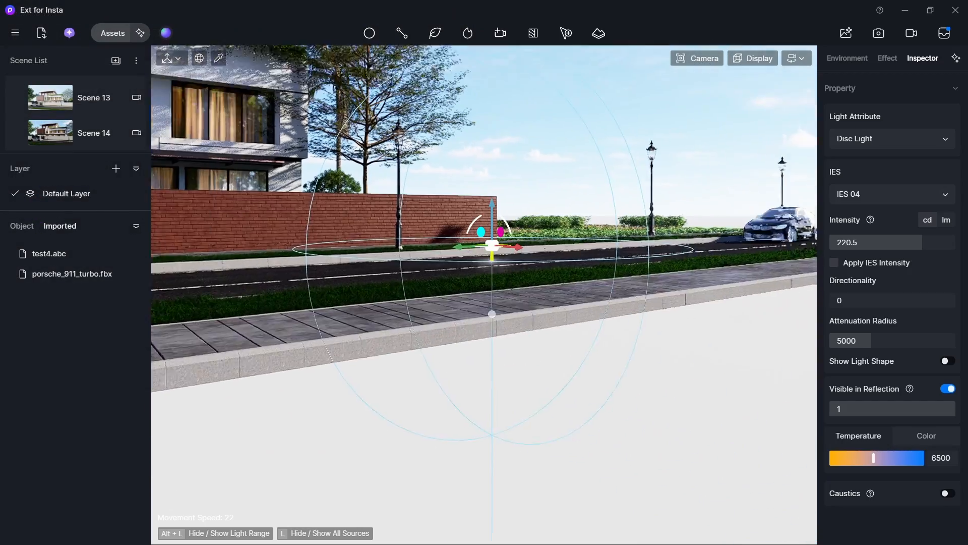
right_drag(679, 179, 757, 189)
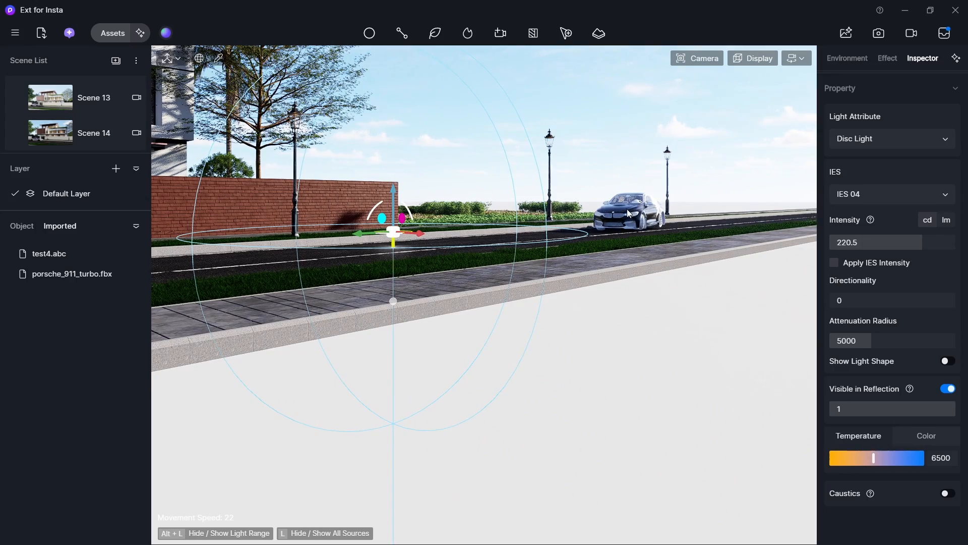
right_drag(627, 209, 332, 119)
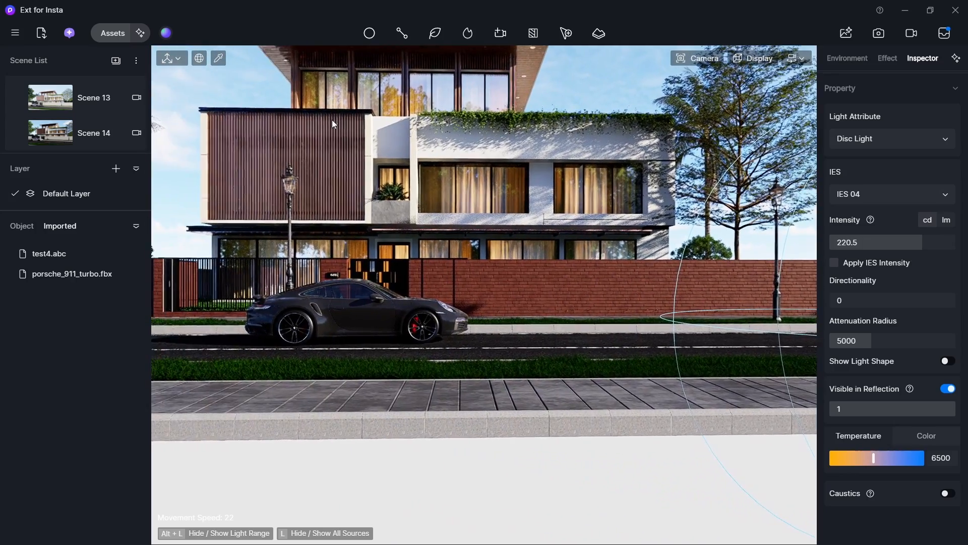
View AI Material Snap in the online material library with the red brick reference image, and close it
click(122, 34)
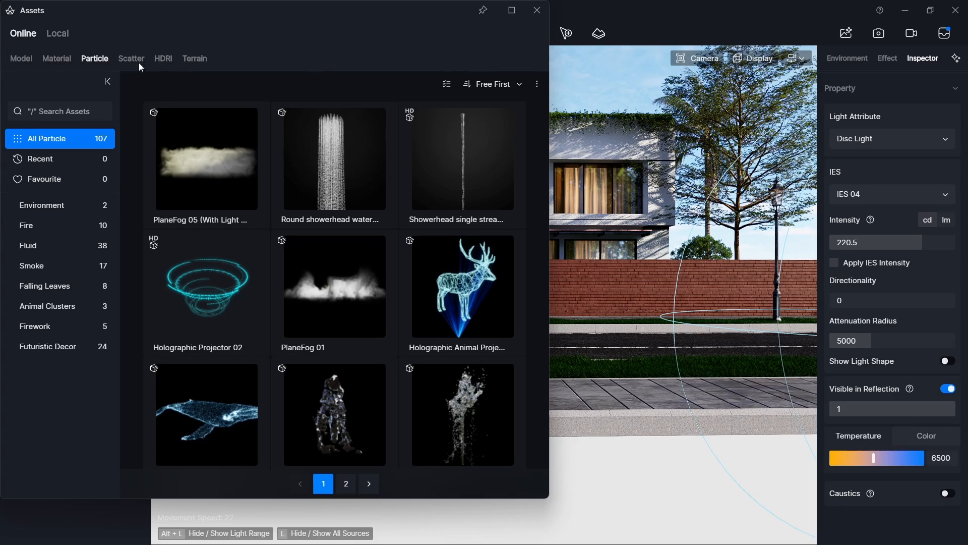
click(57, 58)
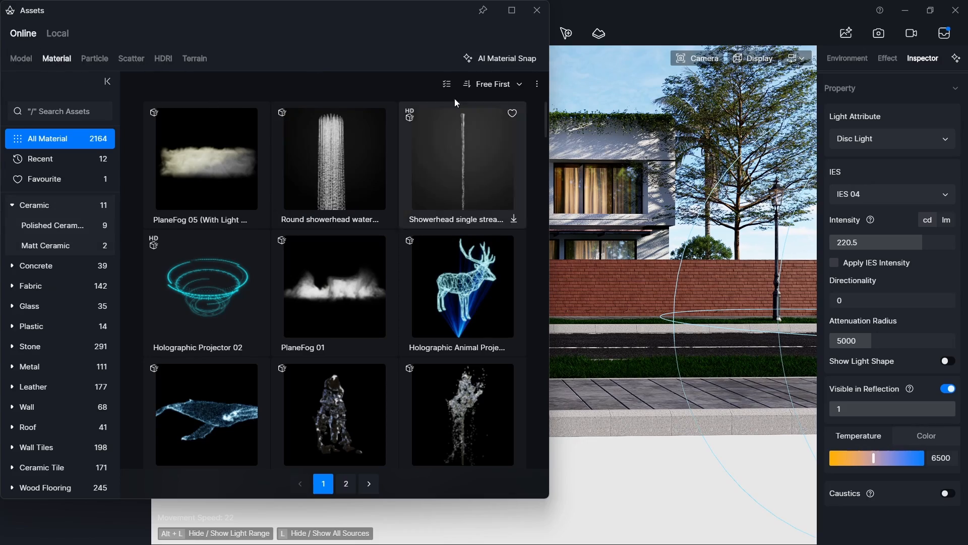
click(497, 59)
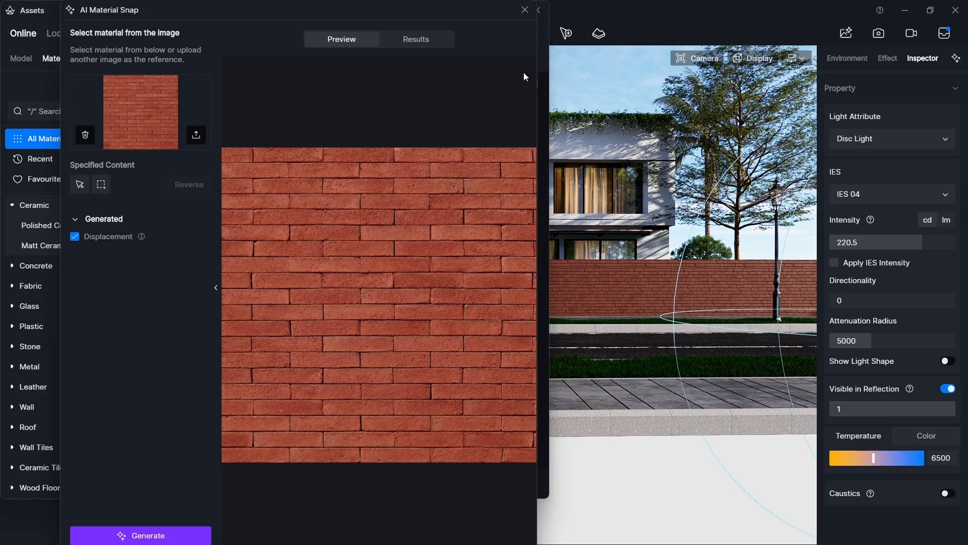
click(525, 9)
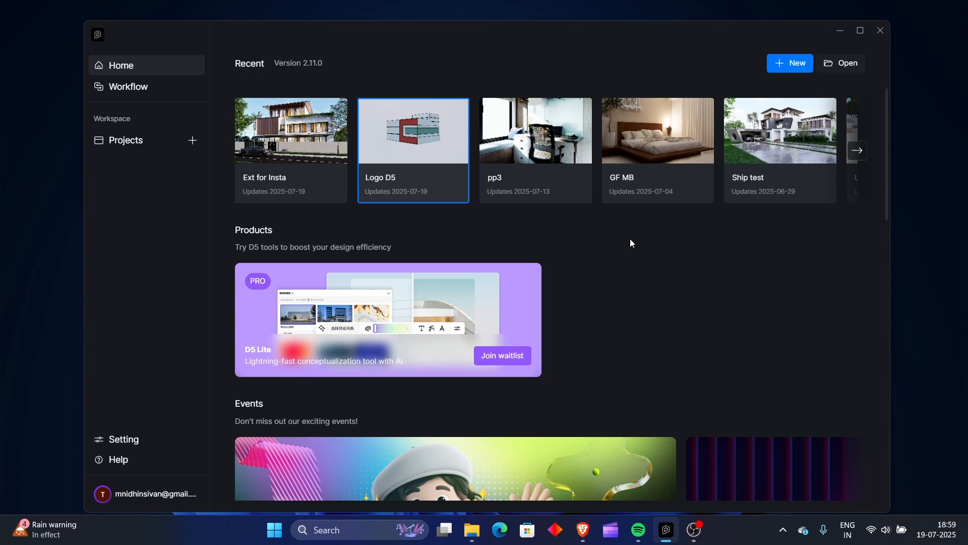
mouse_move(313, 36)
mouse_down()
mouse_move(253, 35)
mouse_move(331, 61)
mouse_move(322, 53)
mouse_up()
click(871, 50)
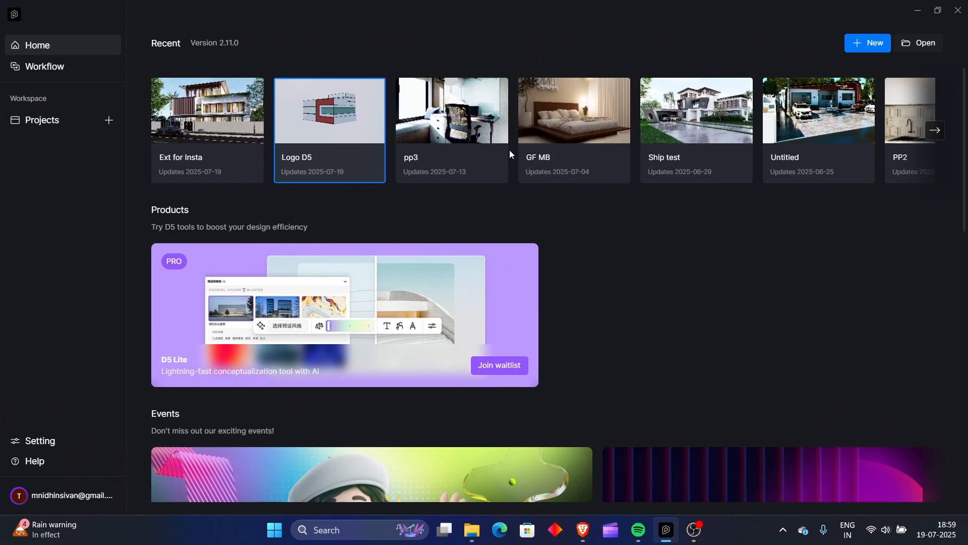
click(940, 11)
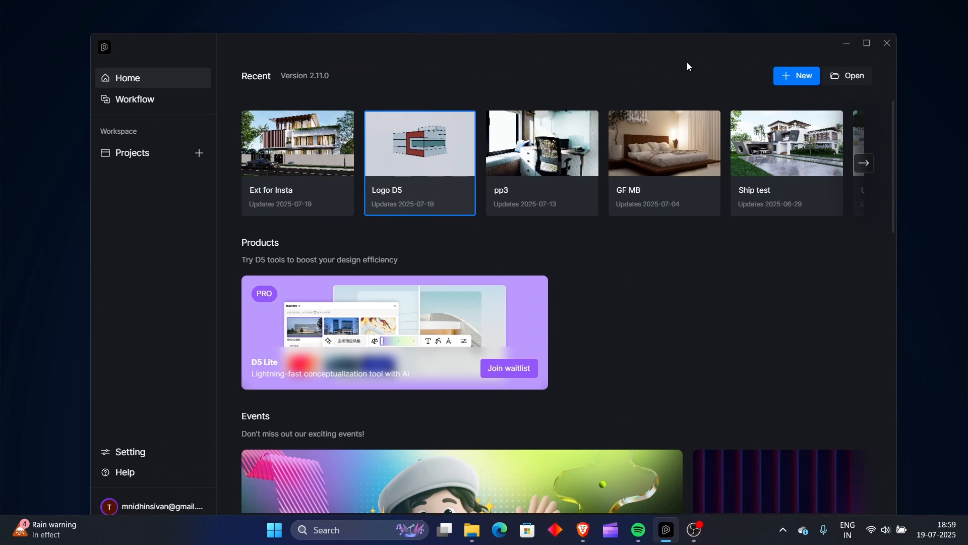
mouse_move(652, 47)
mouse_down()
mouse_move(646, 14)
mouse_move(646, 30)
mouse_up()
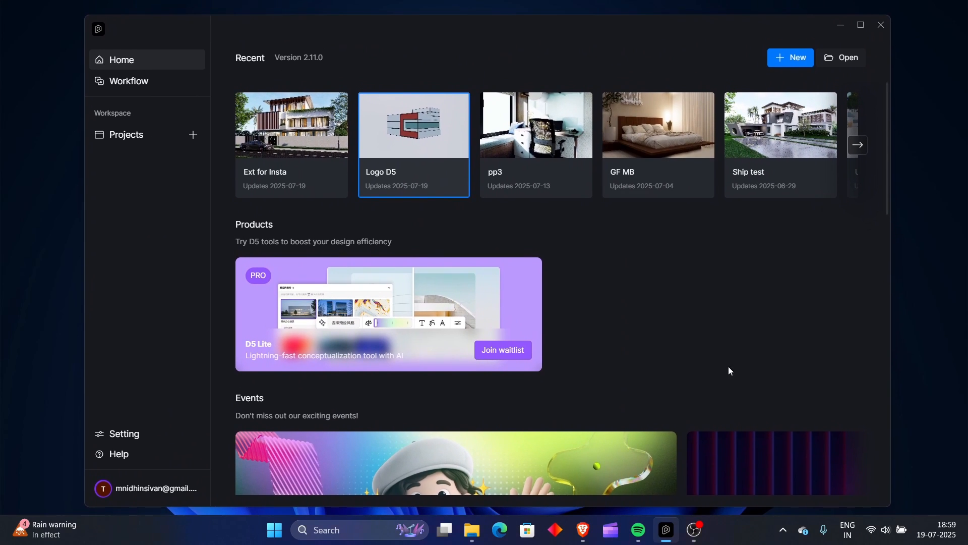
Look through the recent projects and the product section on the launcher's home page
mouse_move(662, 528)
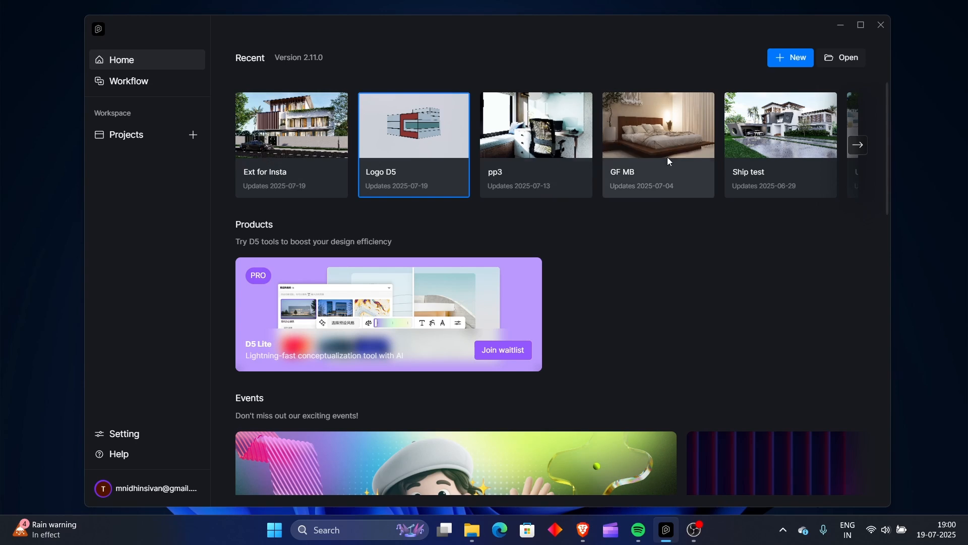
scroll(699, 152, right, 10)
scroll(700, 151, right, 3)
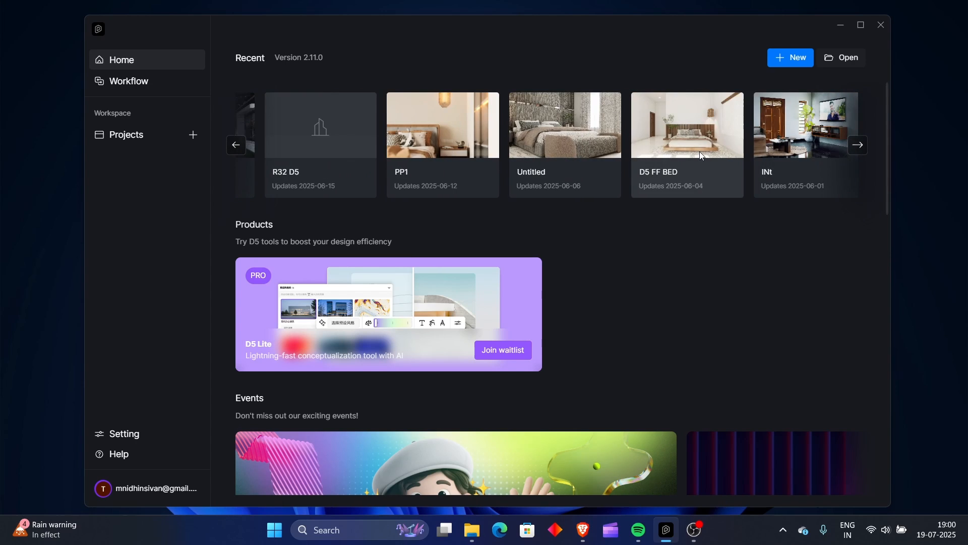
scroll(700, 152, left, 8)
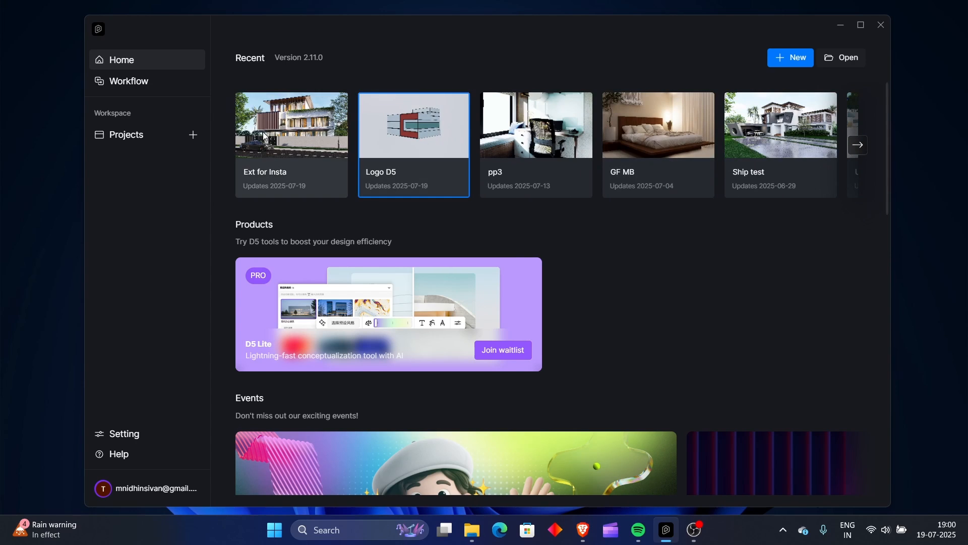
scroll(618, 226, down, 1)
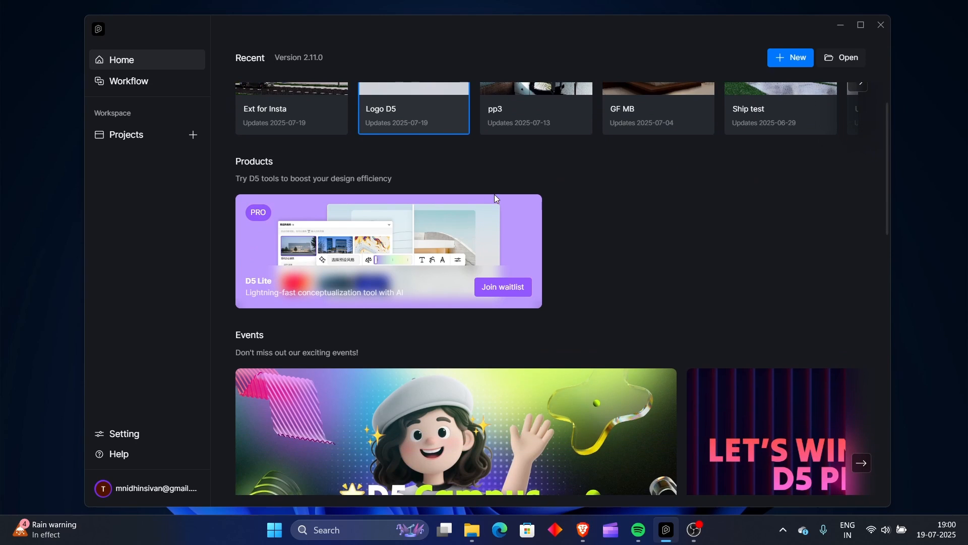
scroll(260, 282, up, 1)
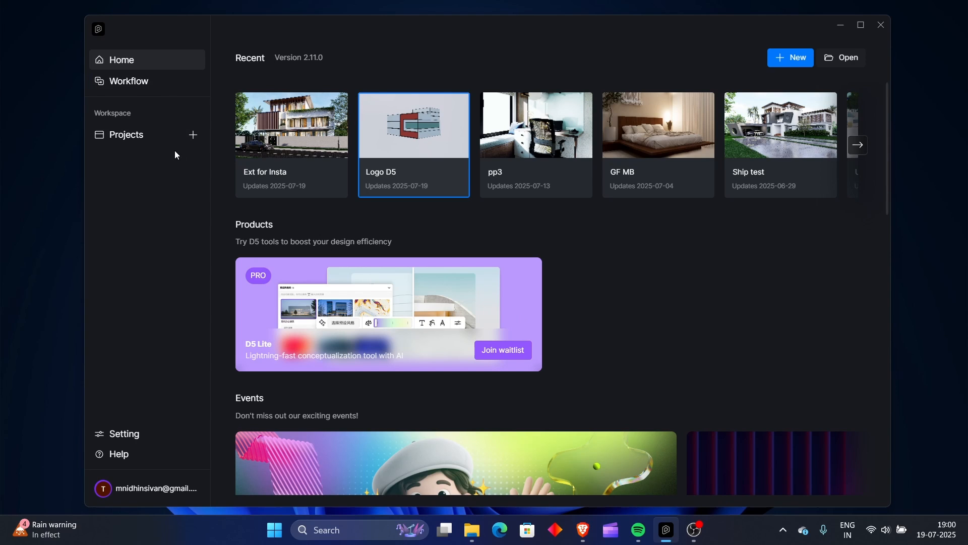
Open the Workflow page and compare its Render and Lite sections
click(156, 79)
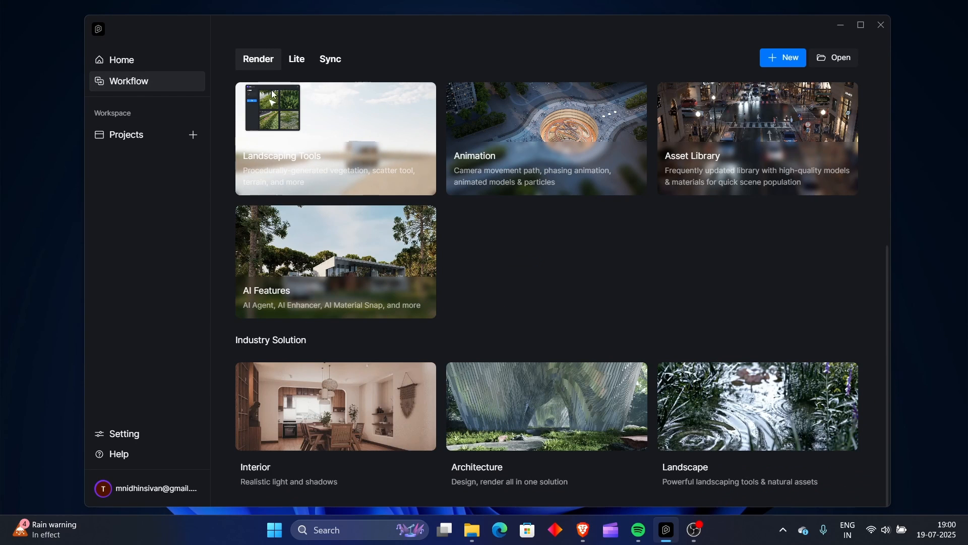
click(287, 63)
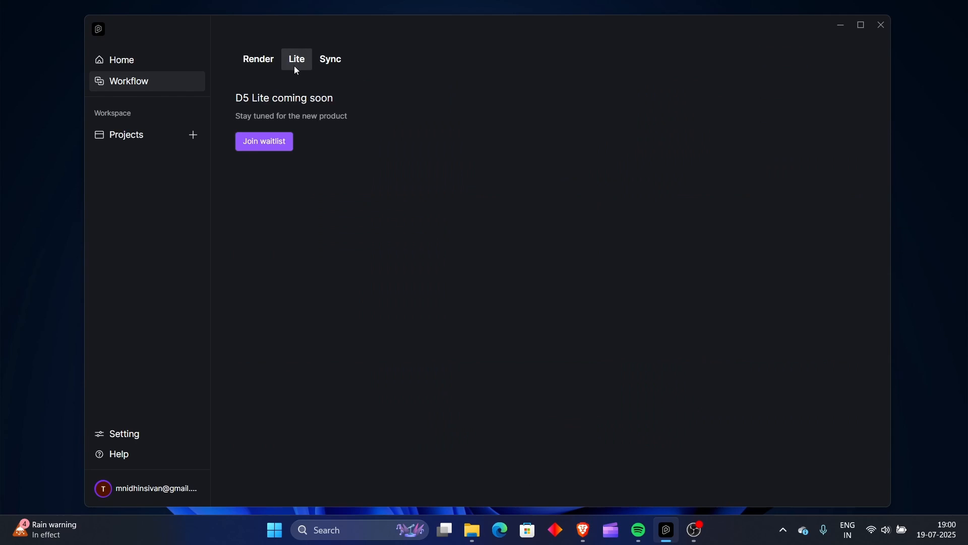
click(262, 60)
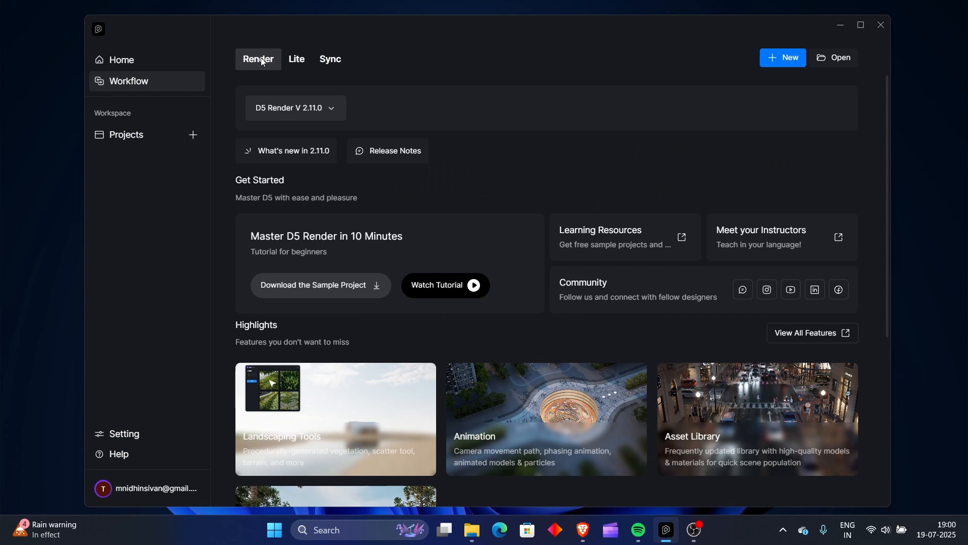
click(302, 63)
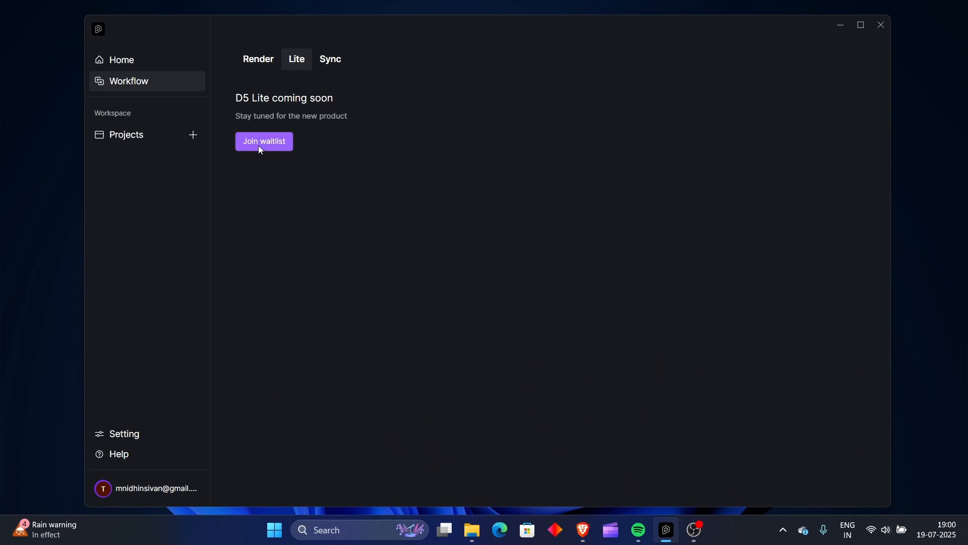
Review the Sync plugins offered for SketchUp, 3ds Max, Revit, Rhino and other modelling programs
click(335, 63)
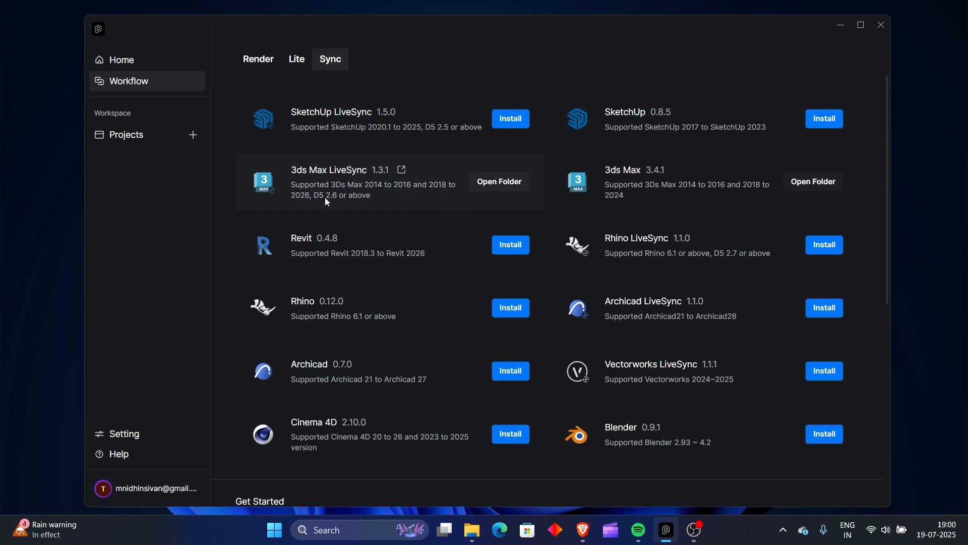
scroll(467, 275, down, 5)
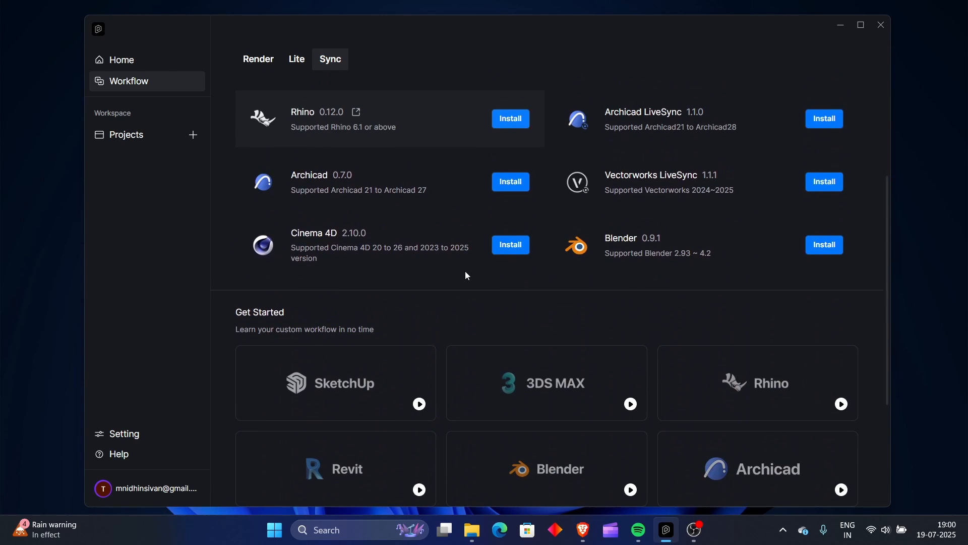
scroll(466, 273, up, 5)
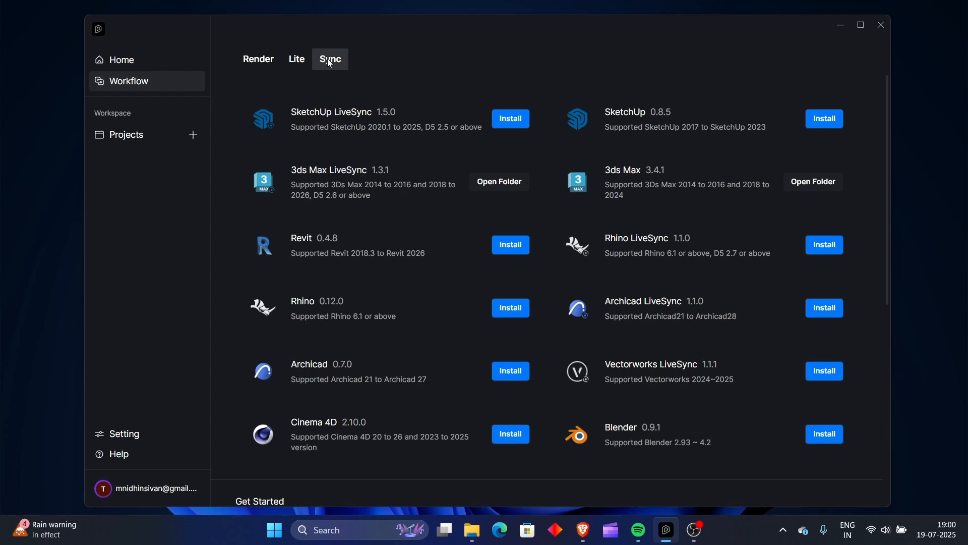
Return to the Render section by way of Lite and view the "What's new in 2.11.0" overview
click(295, 60)
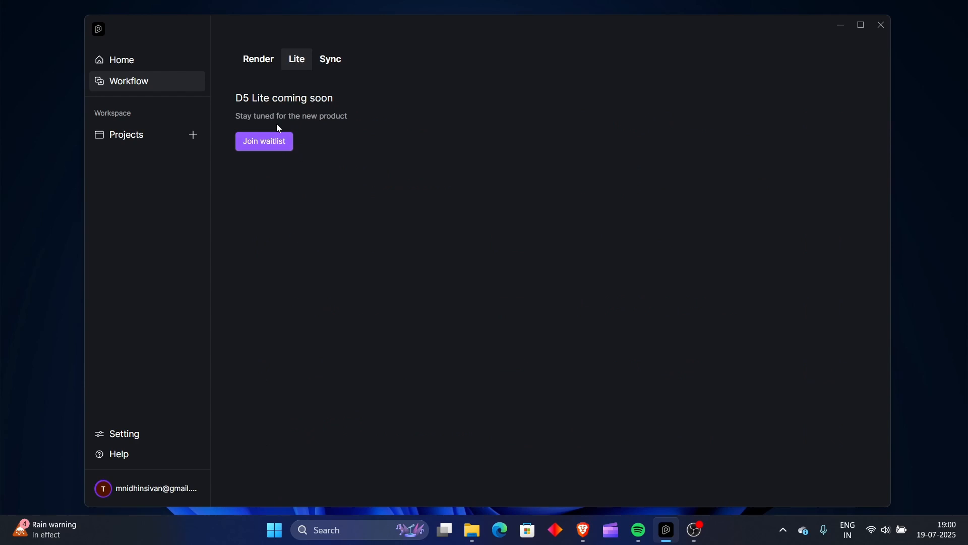
click(266, 66)
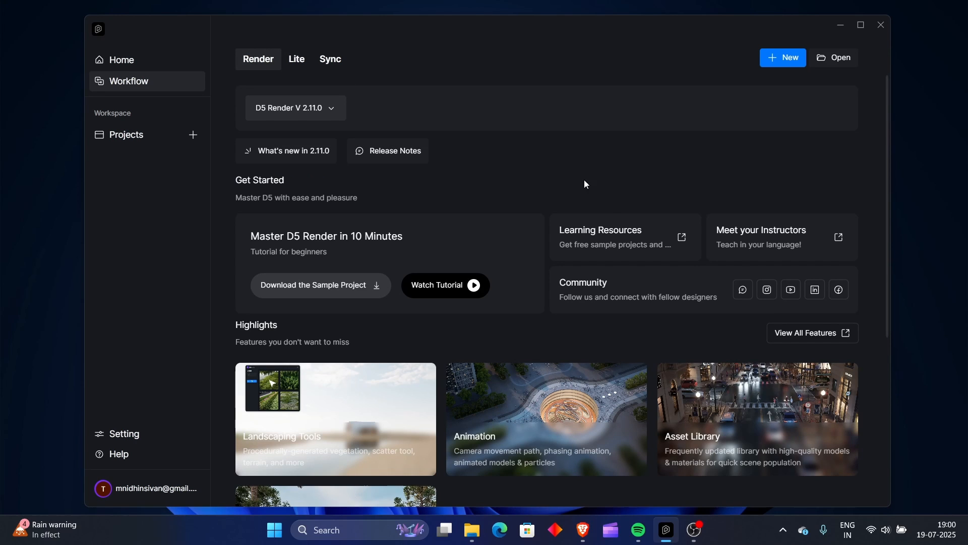
click(296, 147)
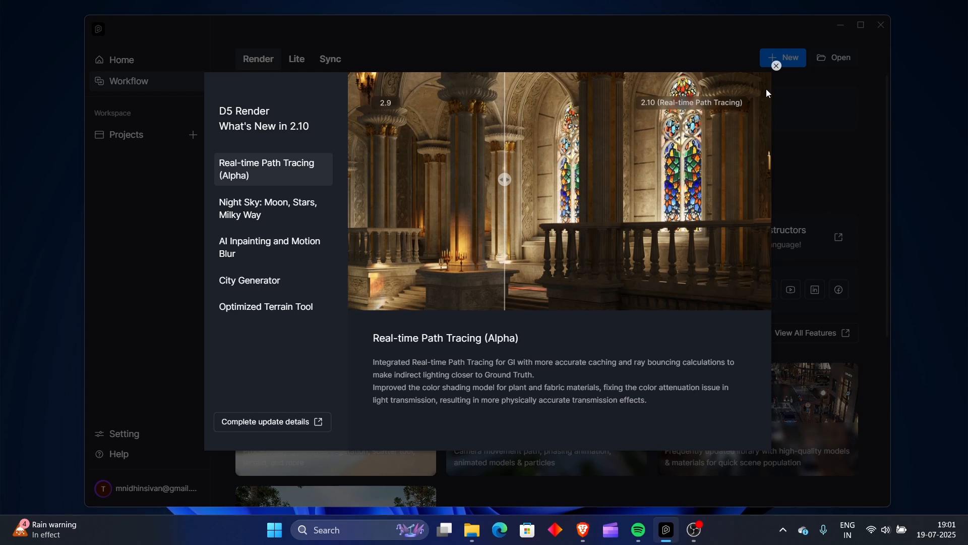
click(777, 66)
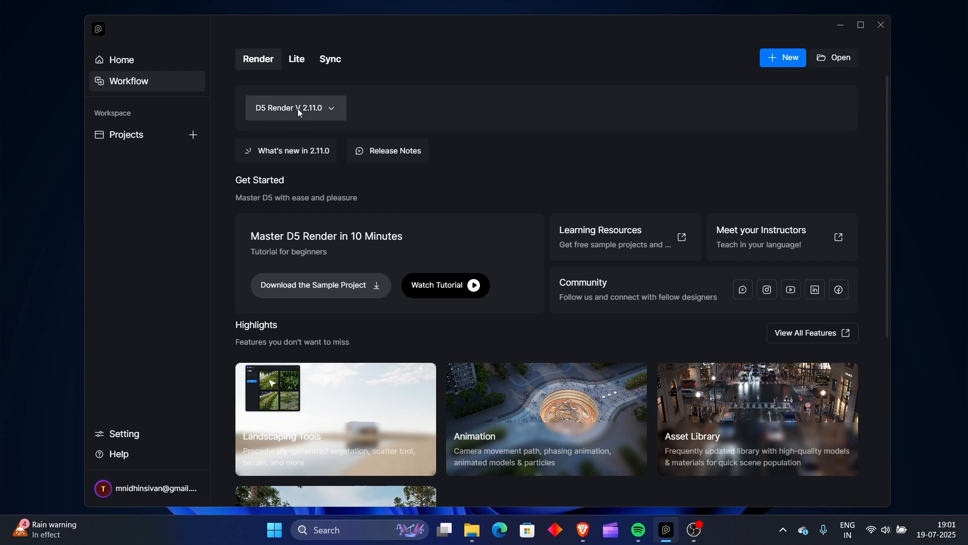
Check the maintenance options available for the D5 Render V 2.11.0 installation
scroll(495, 104, down, 1)
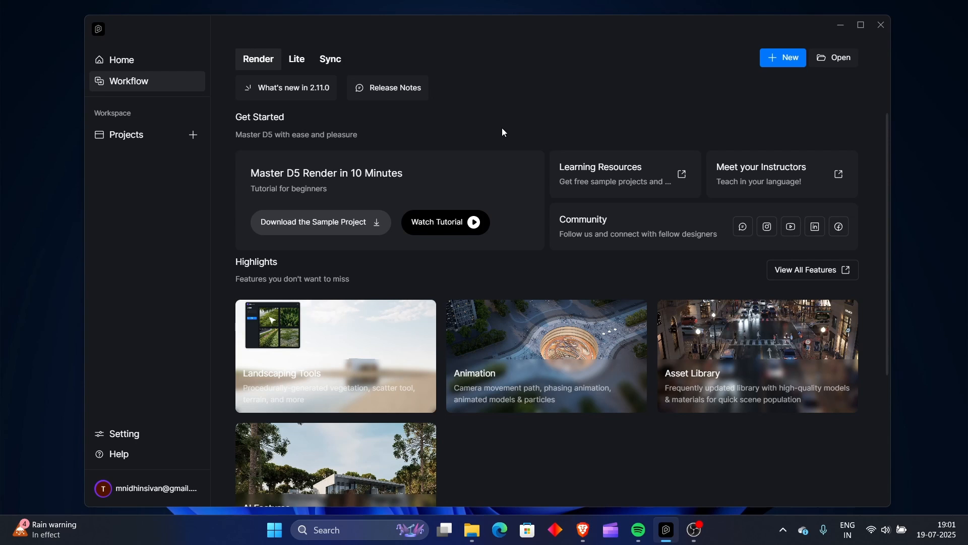
scroll(501, 130, up, 1)
click(327, 107)
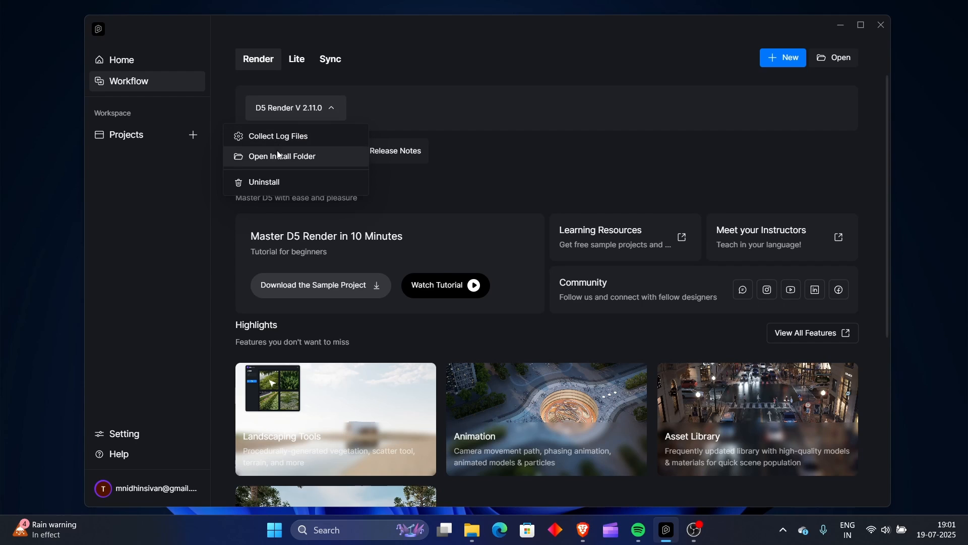
click(335, 111)
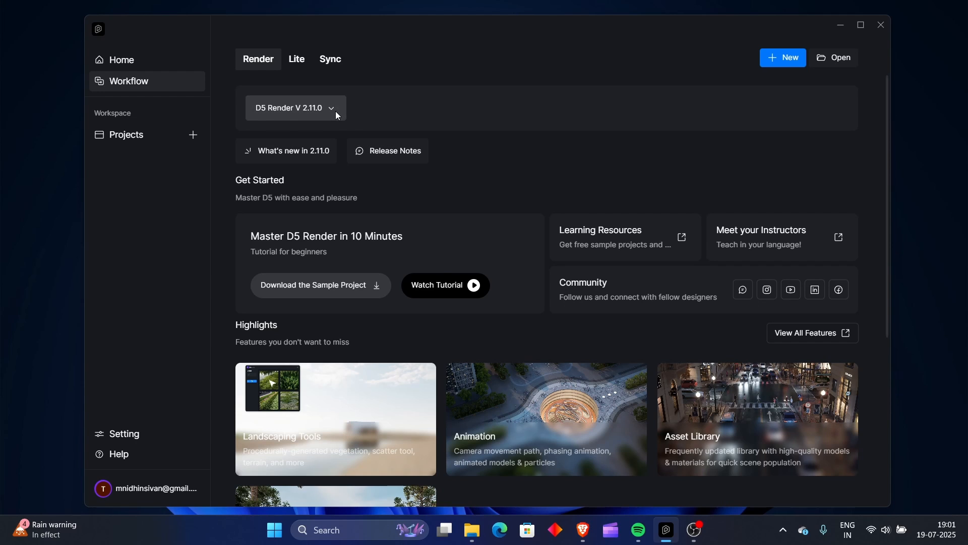
Look through the Highlights and Industry Solution entries in the Render section
scroll(488, 190, down, 3)
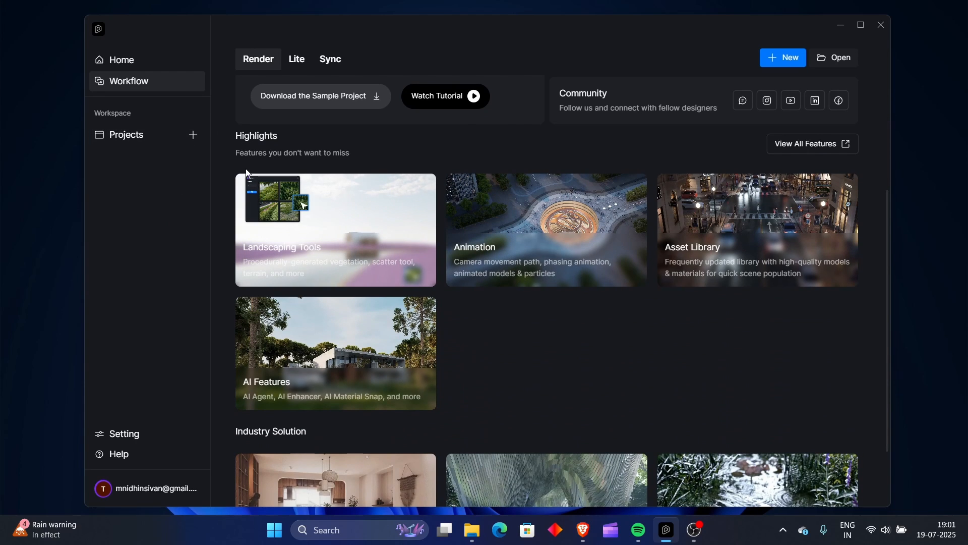
scroll(458, 237, down, 1)
scroll(444, 245, down, 1)
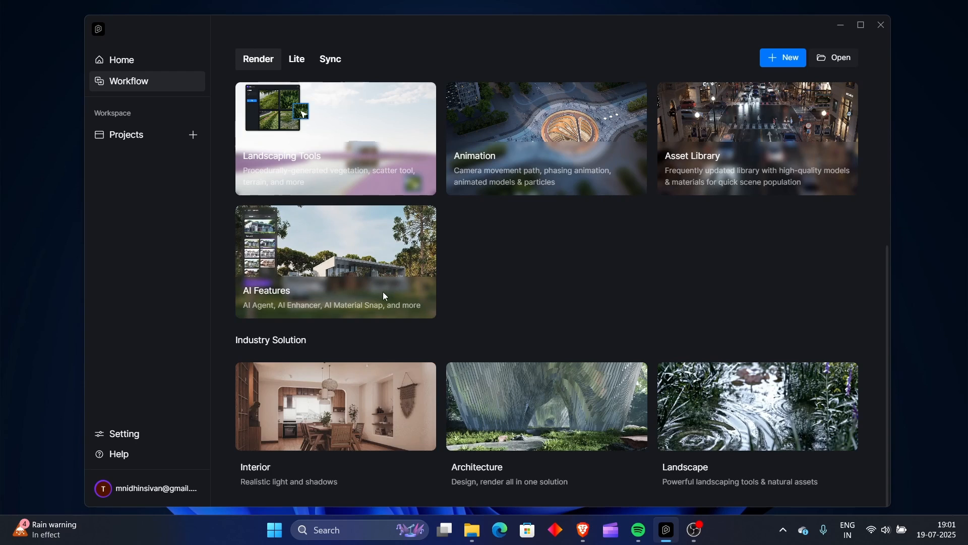
scroll(386, 286, up, 5)
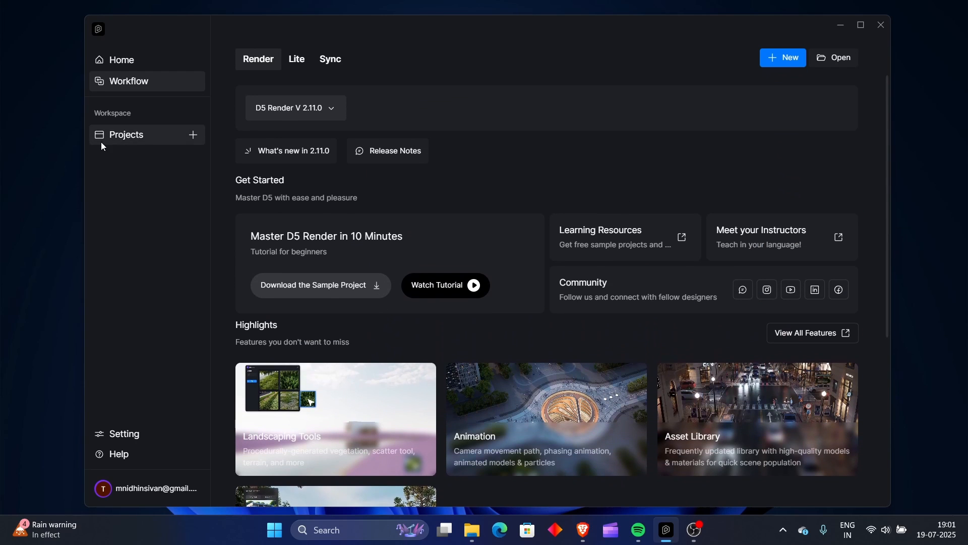
Go back to the home page and look through the Get Started sample scenes and tutorials
click(144, 63)
scroll(405, 244, down, 5)
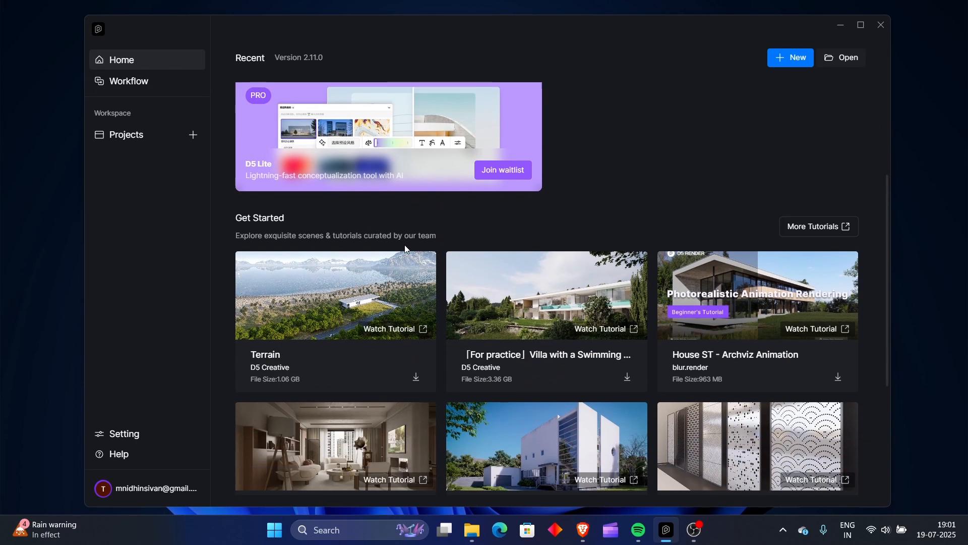
scroll(373, 318, down, 5)
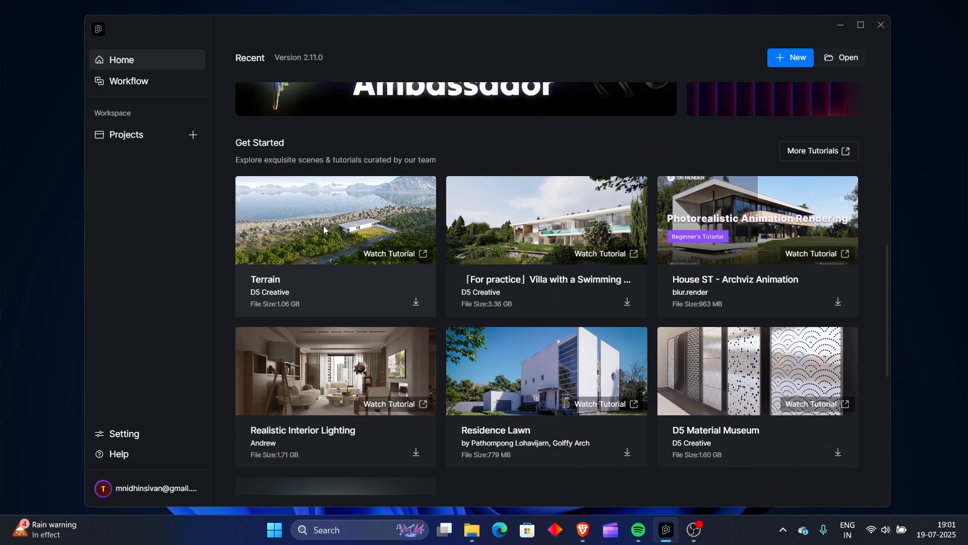
scroll(348, 342, down, 3)
scroll(376, 458, up, 7)
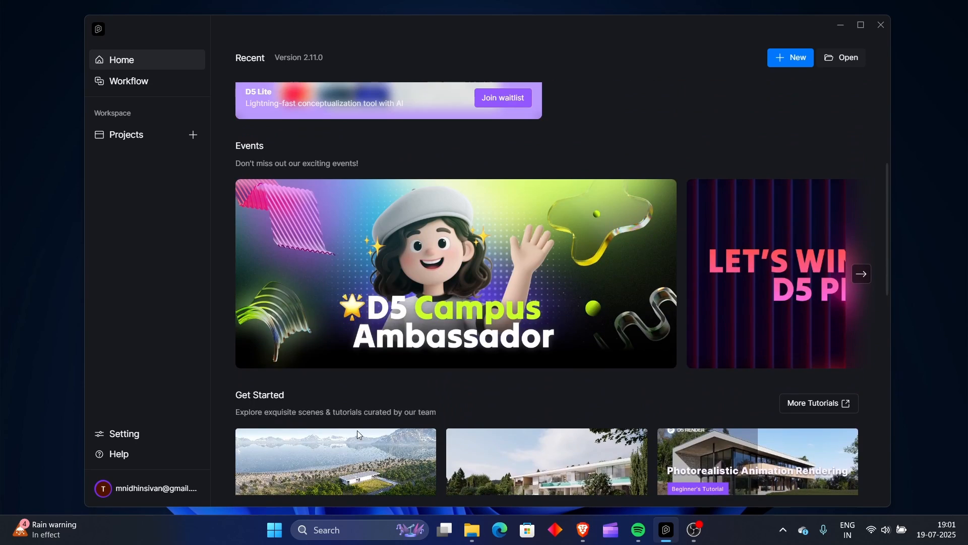
Return to the workflow page and look through its Highlights and Industry Solution entries, plus the Lite section
scroll(357, 431, up, 7)
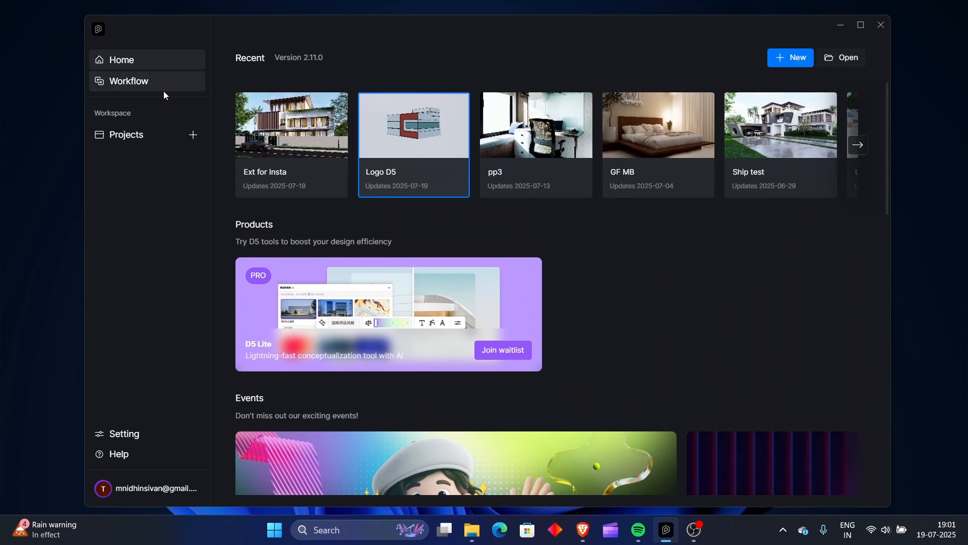
click(162, 85)
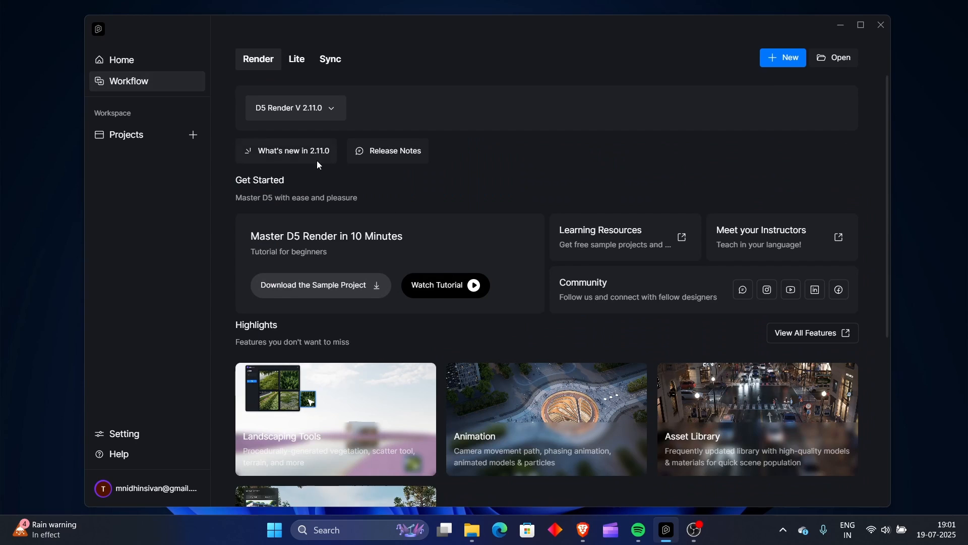
scroll(323, 166, down, 4)
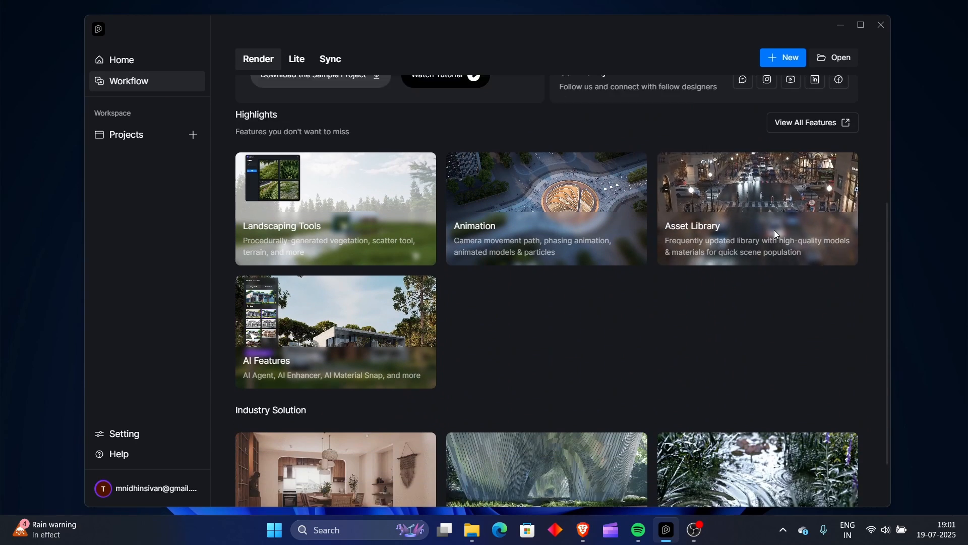
scroll(777, 237, down, 2)
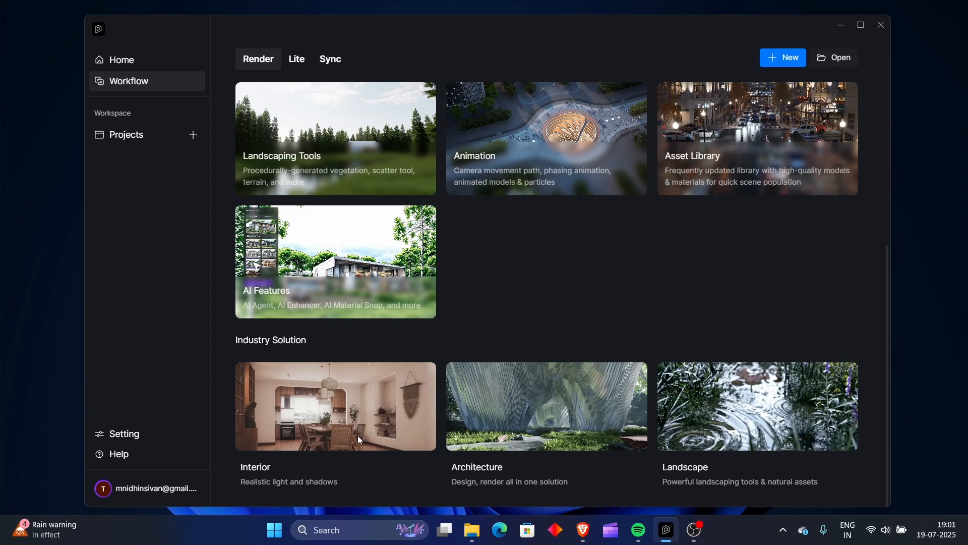
scroll(360, 440, up, 5)
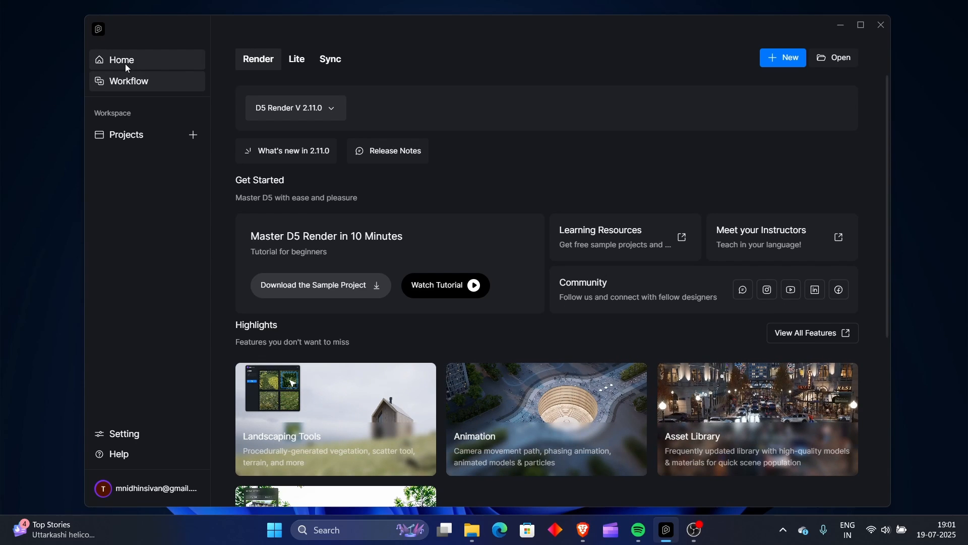
click(297, 58)
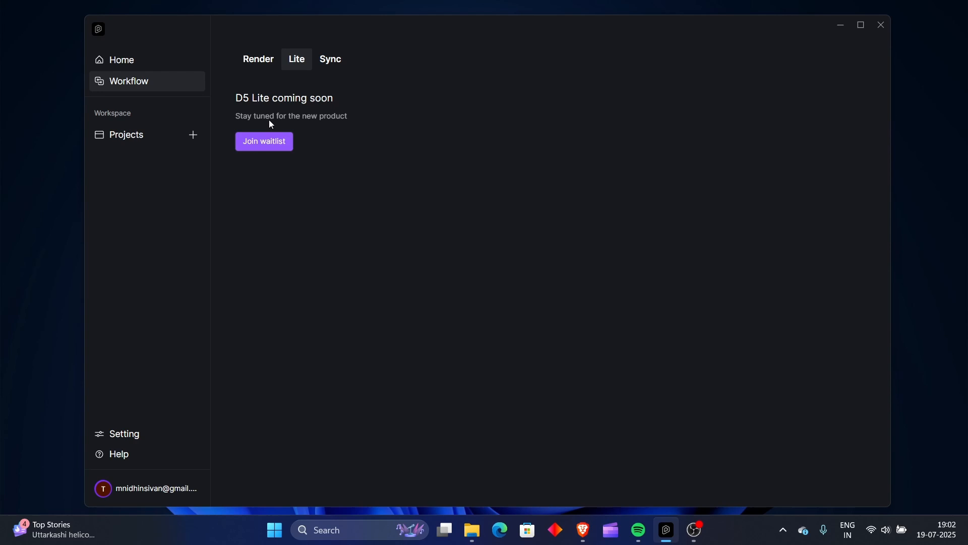
Go back to the home page and check the options for adding a project to the workspace
click(149, 52)
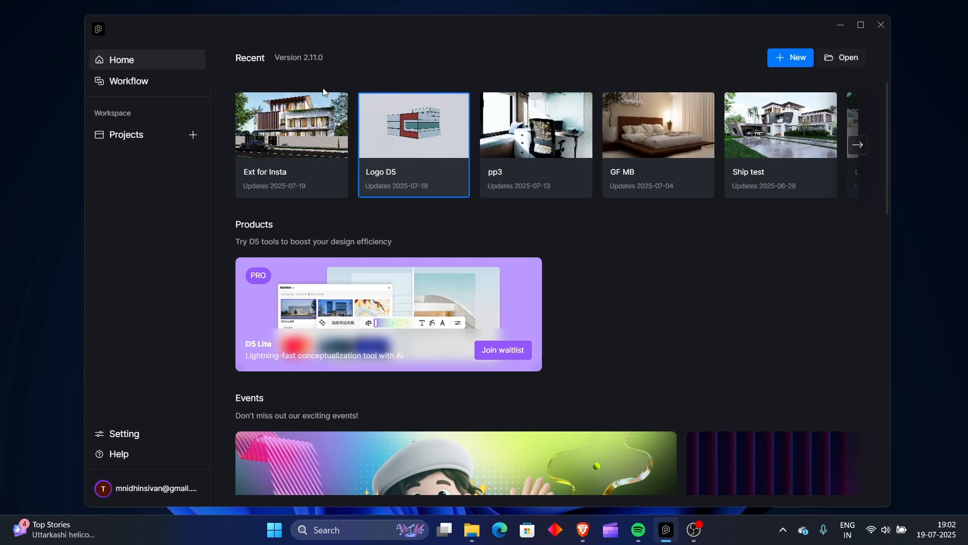
click(194, 135)
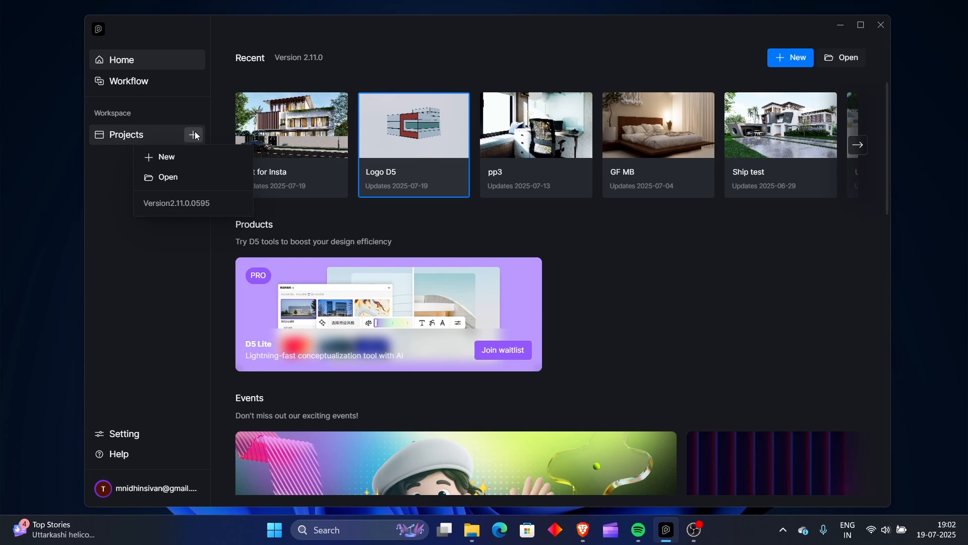
click(688, 251)
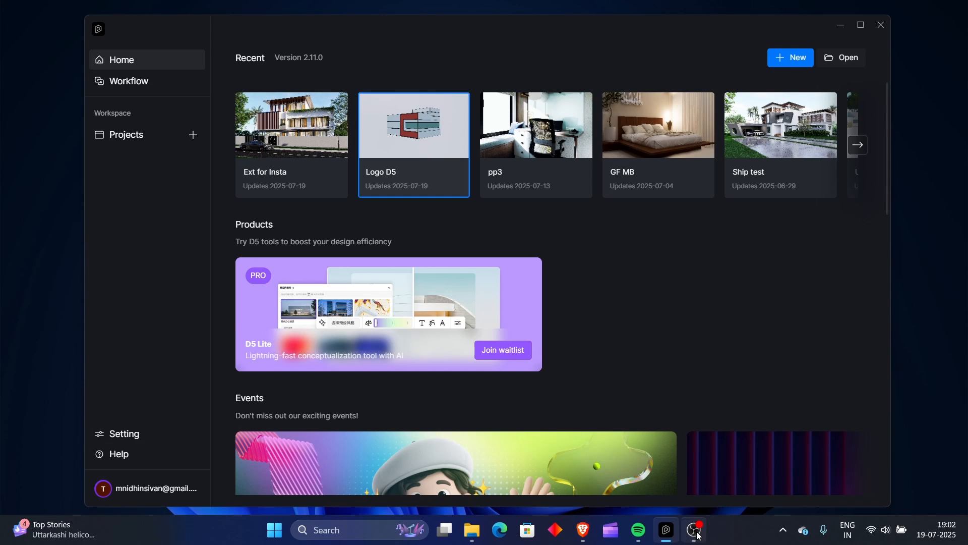
Open the recent project "Ext for Insta"
mouse_move(674, 538)
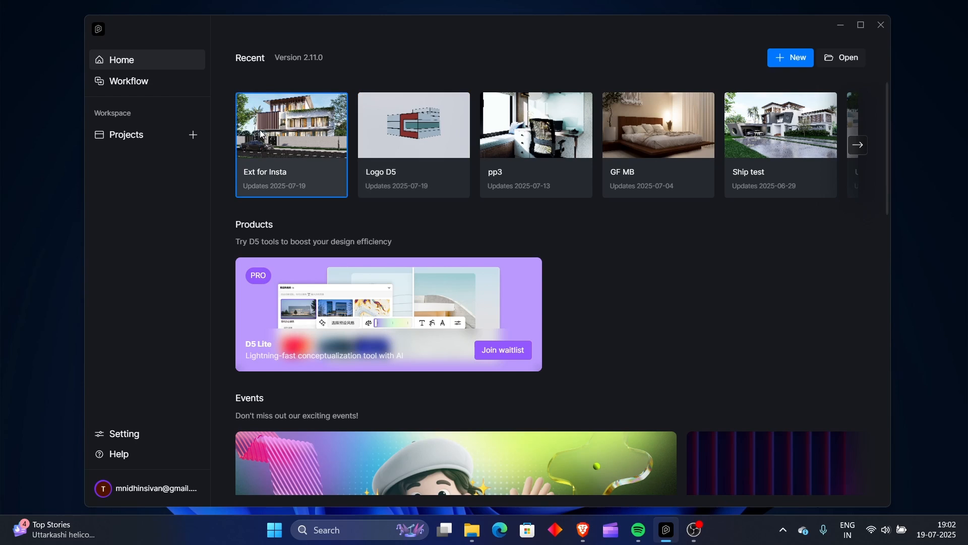
key(super+d)
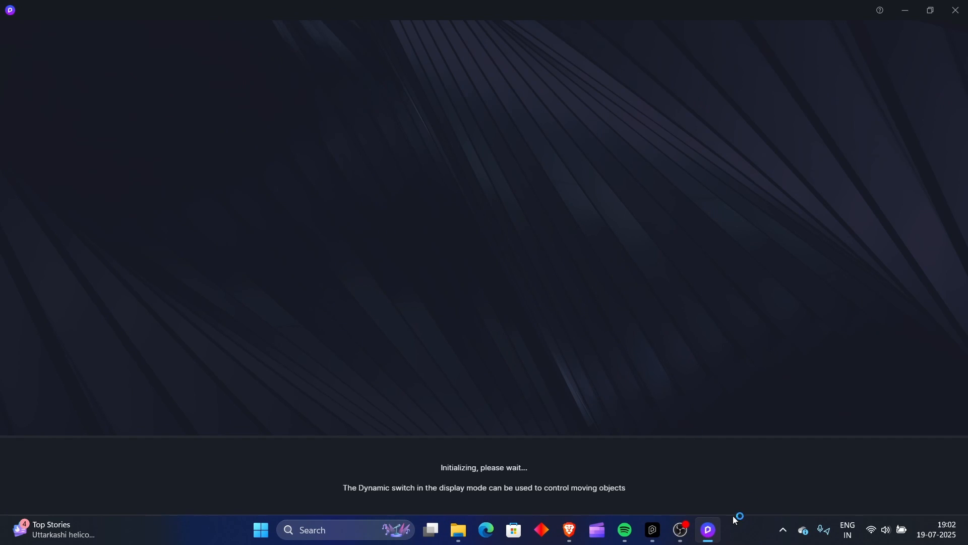
mouse_move(715, 539)
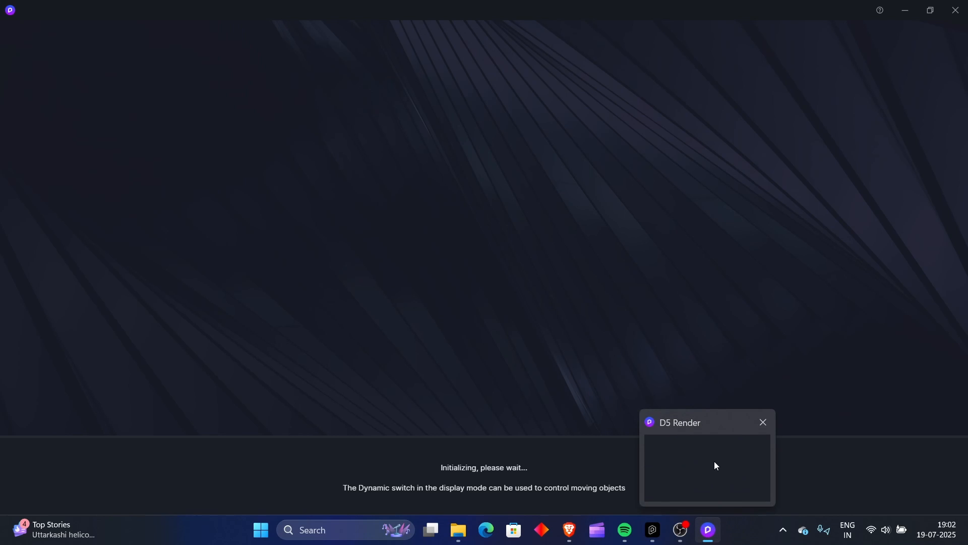
Switch back to the launcher and review the workflow page's Render section down to Industry Solution
click(664, 531)
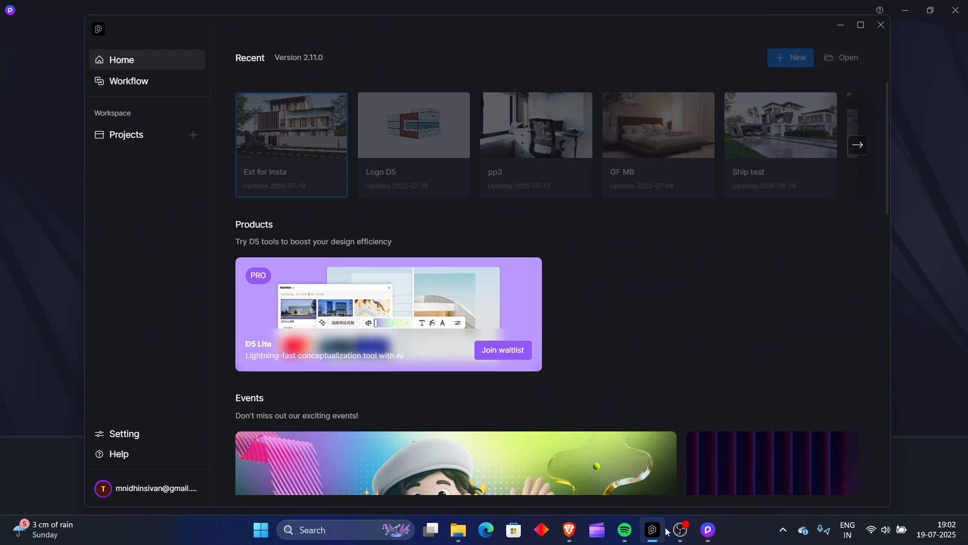
click(139, 87)
click(271, 59)
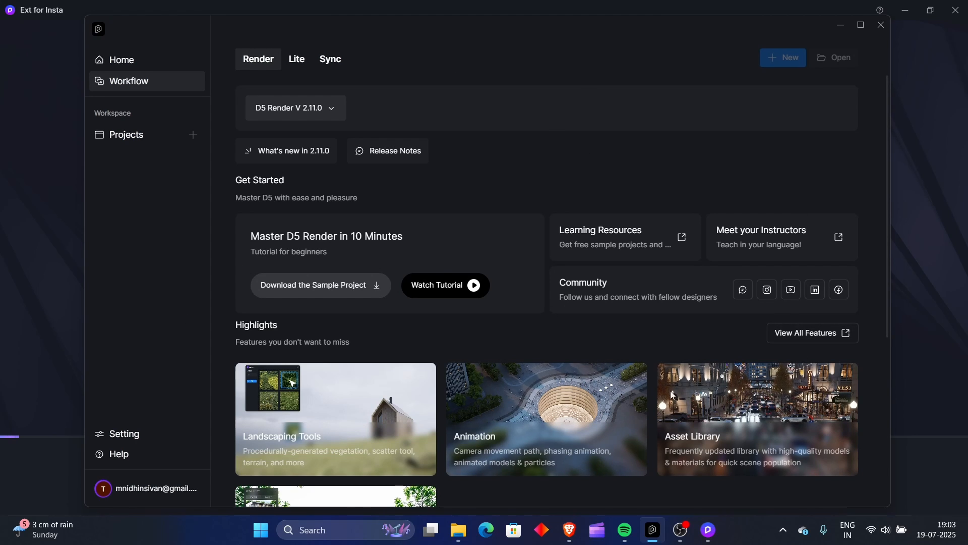
mouse_move(708, 530)
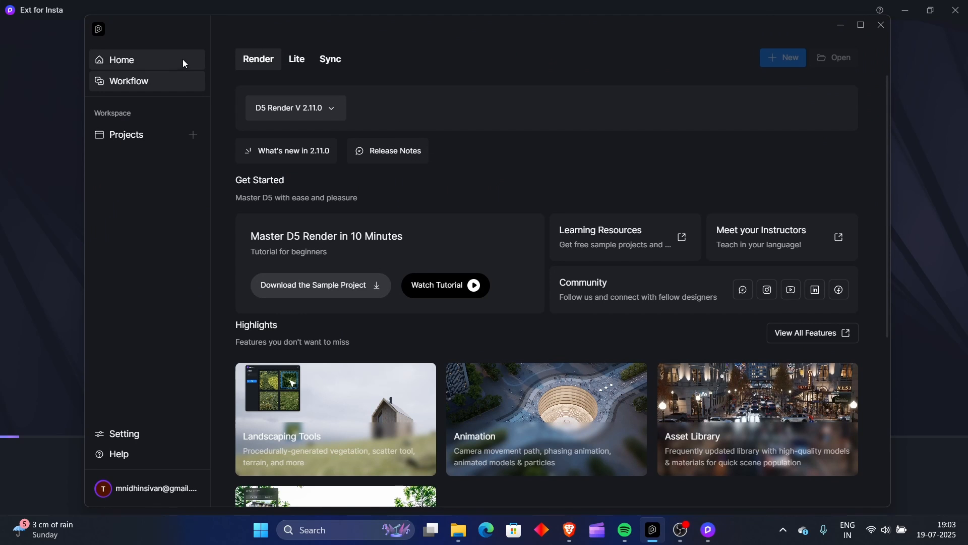
click(144, 61)
click(134, 75)
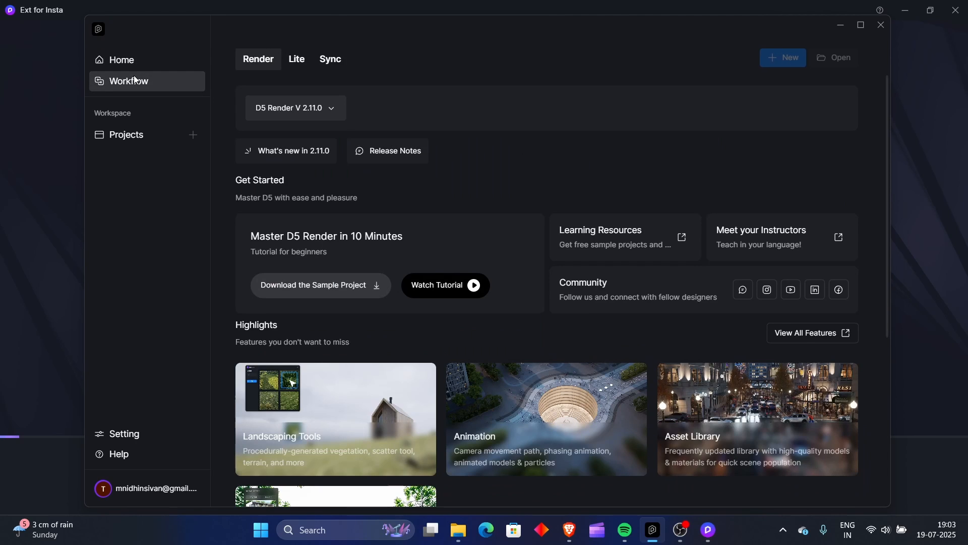
scroll(529, 216, down, 5)
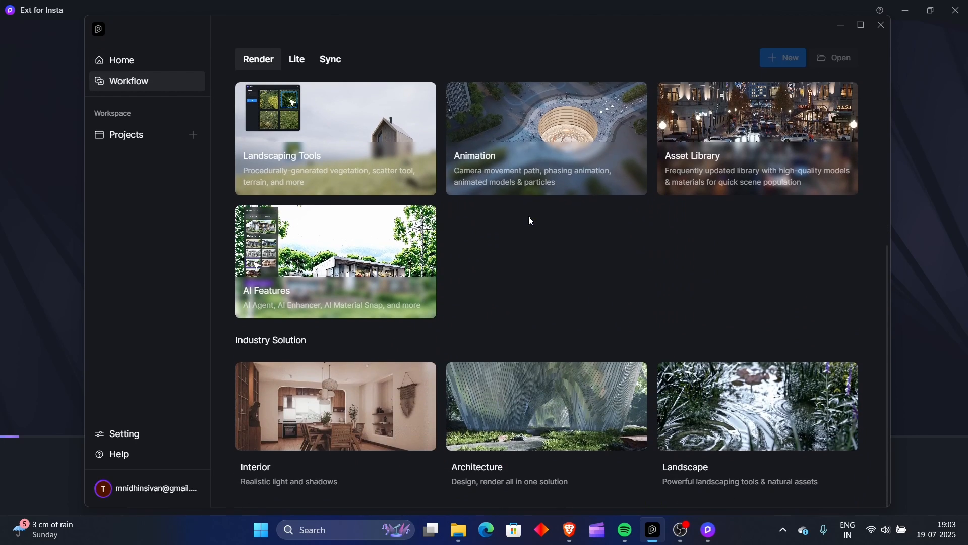
scroll(448, 302, up, 5)
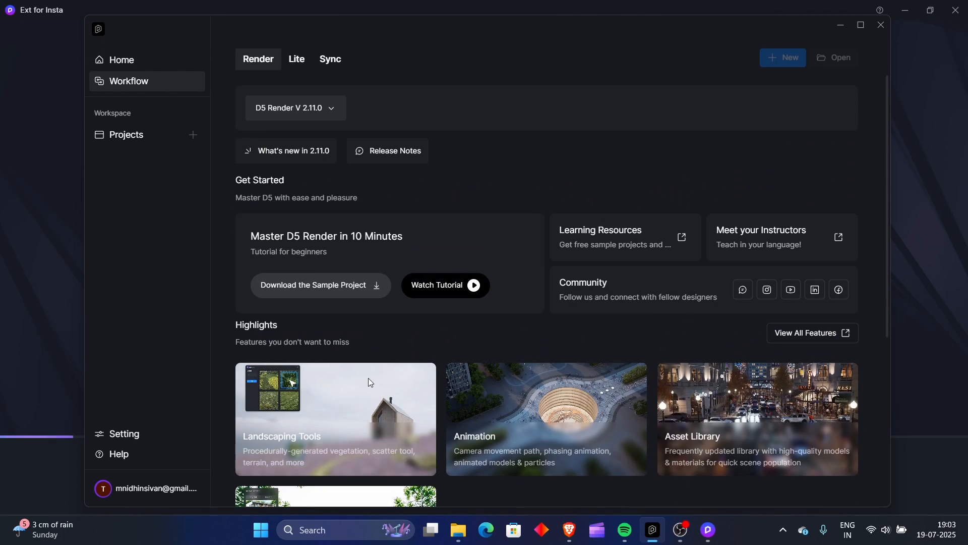
Look over the launcher's home page content and its language, general, storage and proxy settings
click(119, 60)
scroll(514, 301, down, 3)
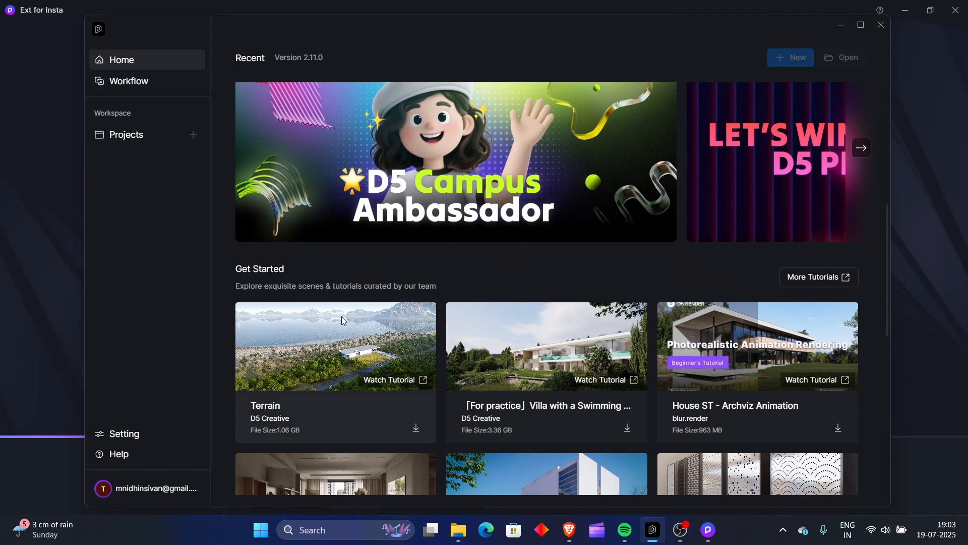
scroll(727, 357, up, 5)
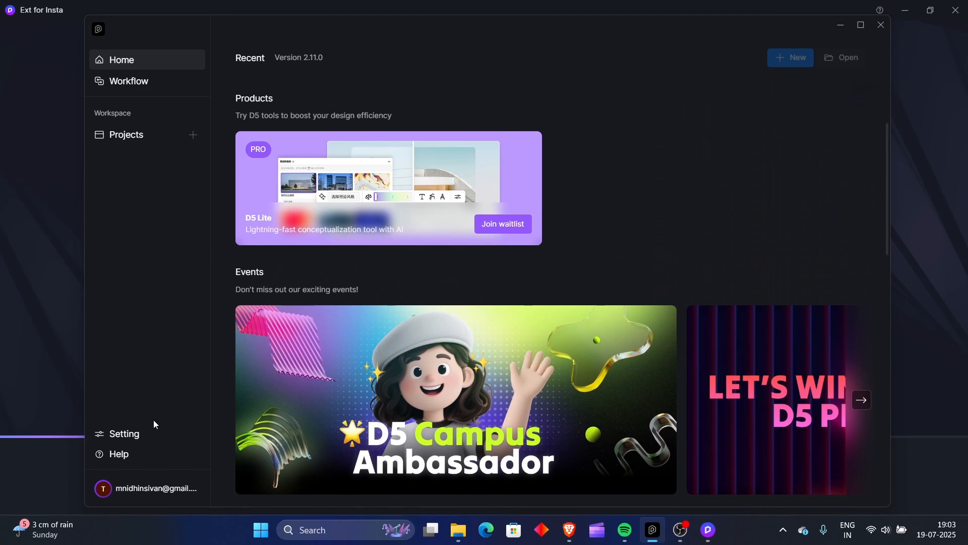
click(141, 433)
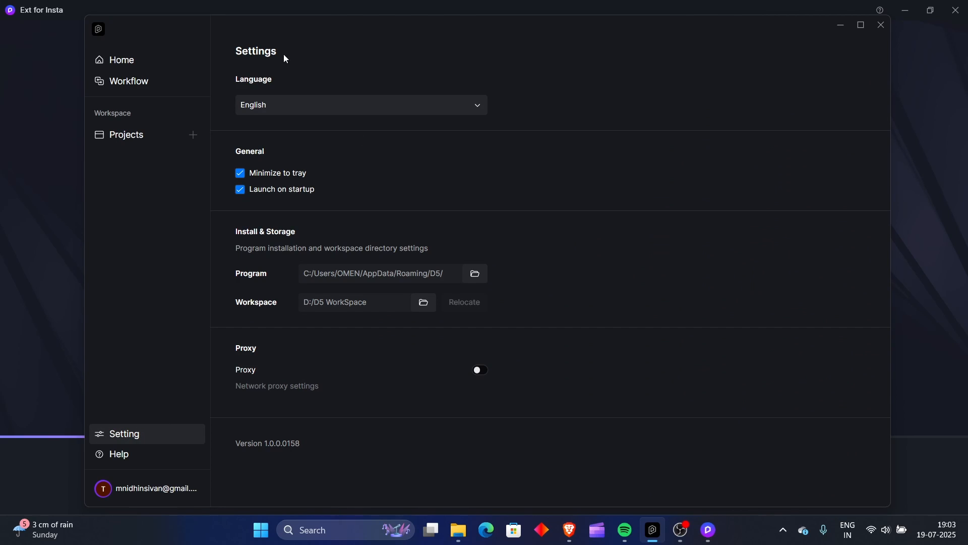
click(124, 64)
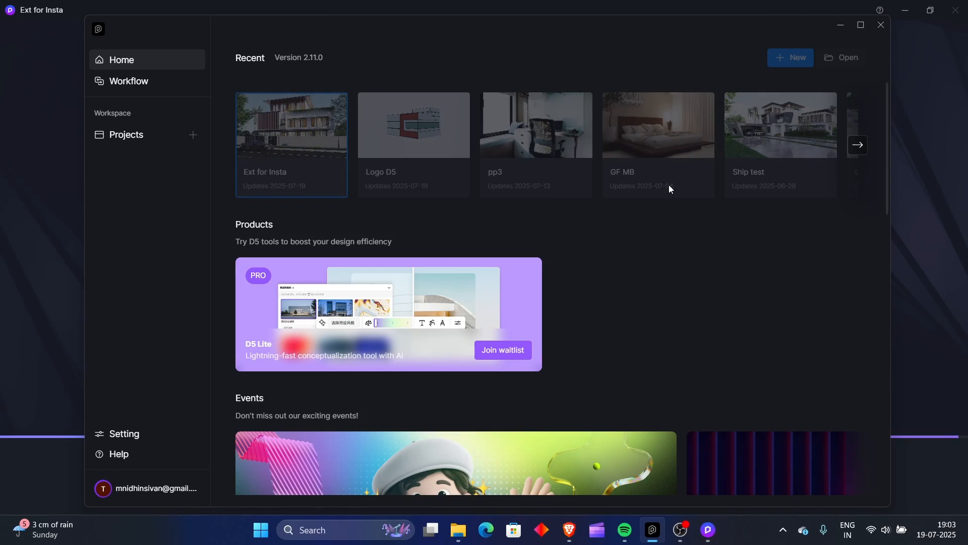
scroll(756, 161, down, 3)
scroll(807, 146, up, 3)
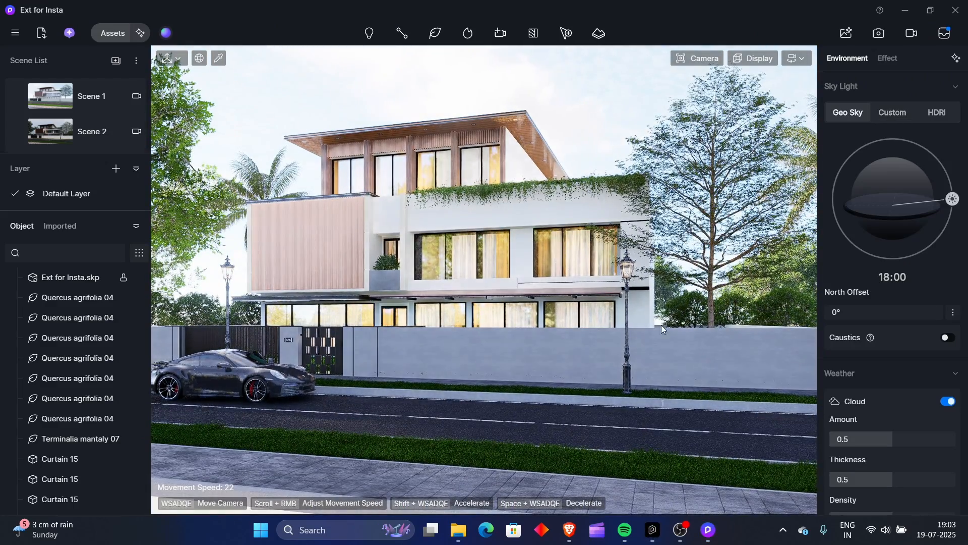
Switch the viewport of the Ext for Insta project to Scene 14
scroll(51, 111, down, 10)
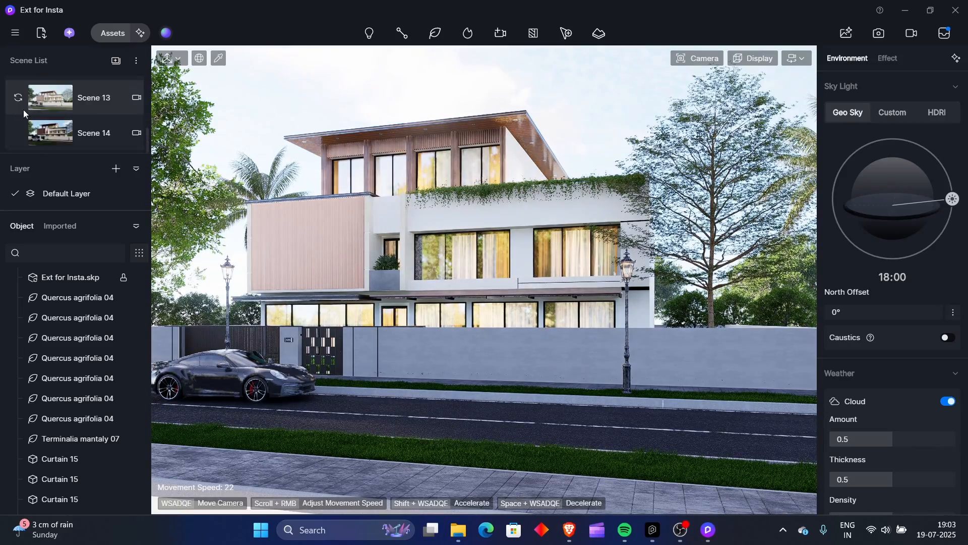
click(53, 126)
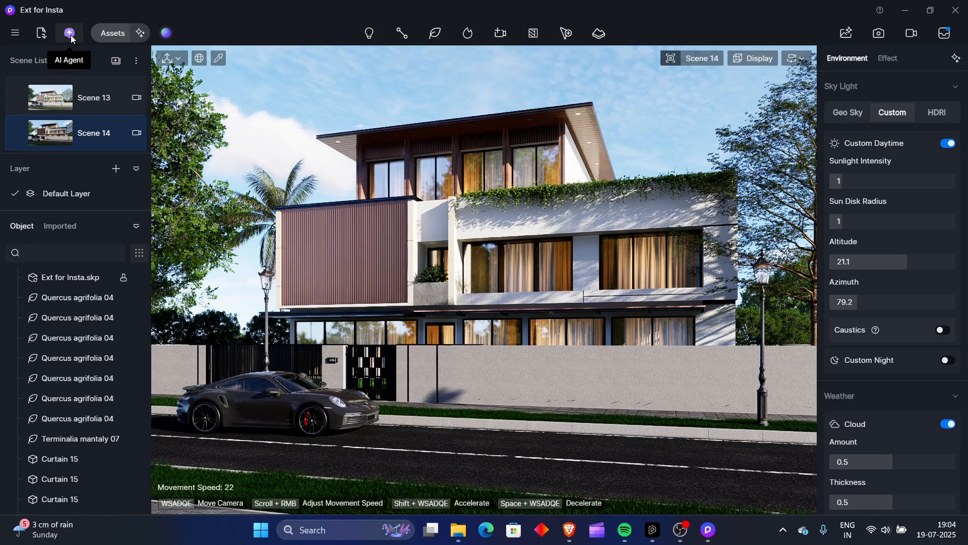
Open the account details from the project window and log out of the account
click(16, 31)
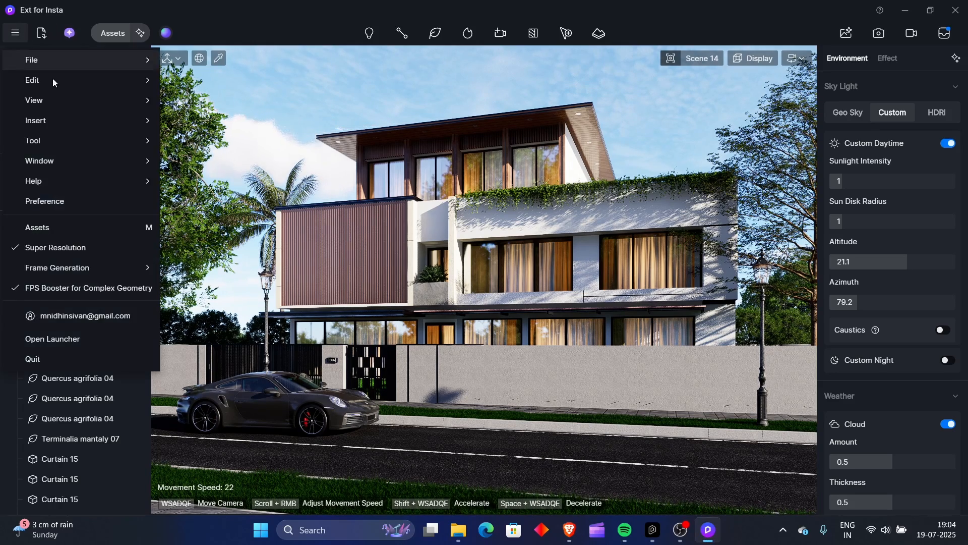
click(84, 319)
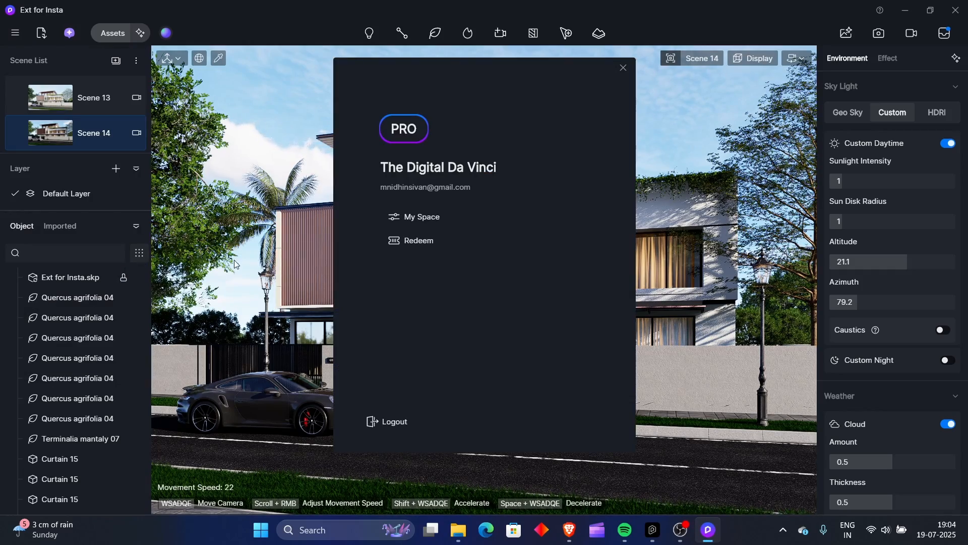
click(386, 429)
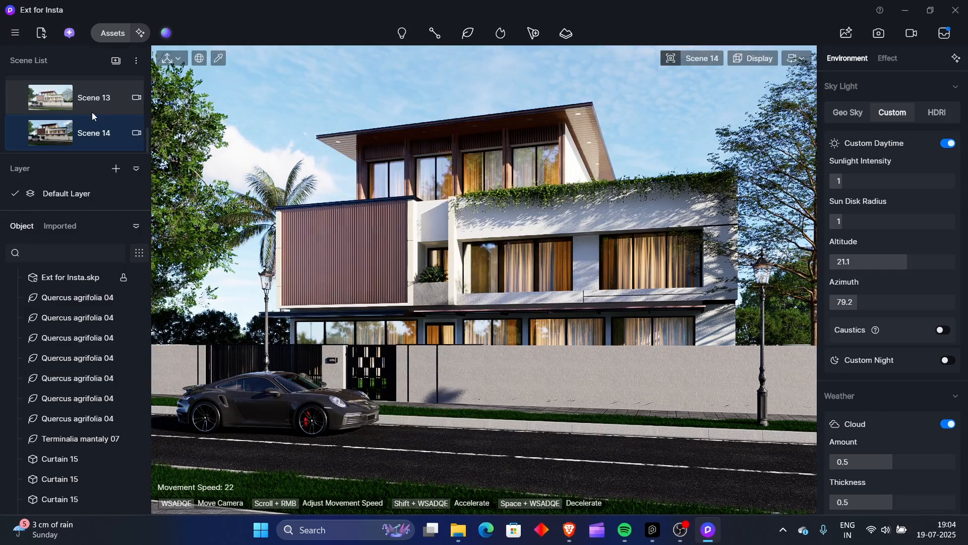
Try to open the AI Agent while logged out and dismiss the subscription offer
click(71, 34)
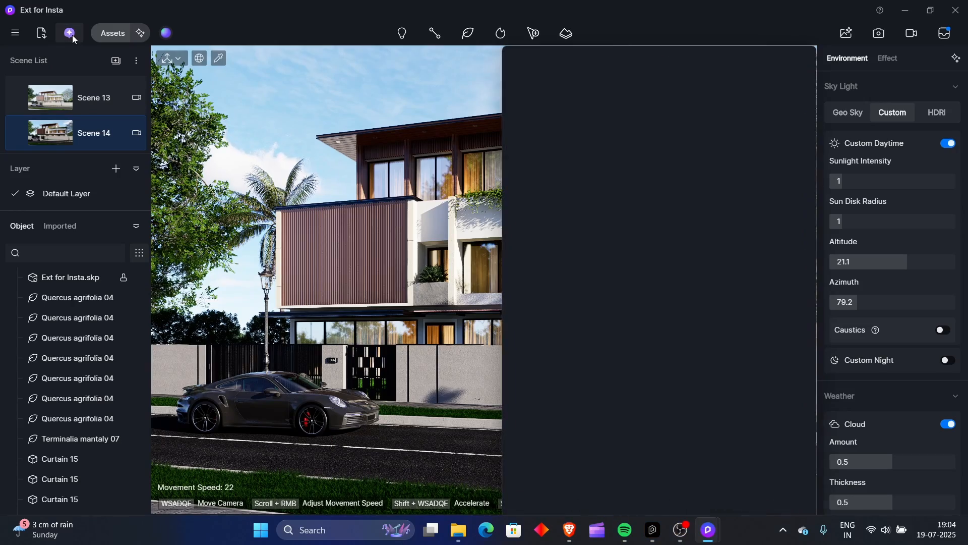
click(804, 54)
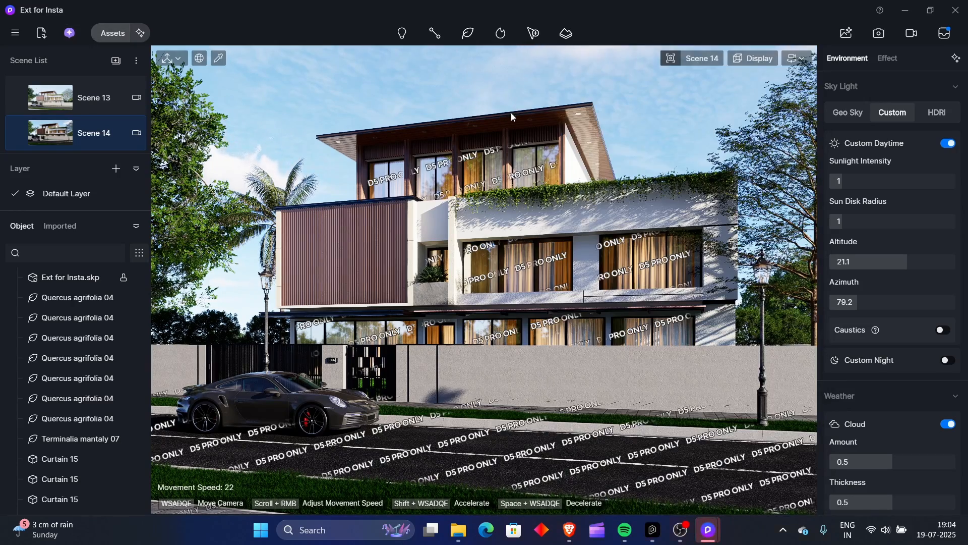
click(69, 35)
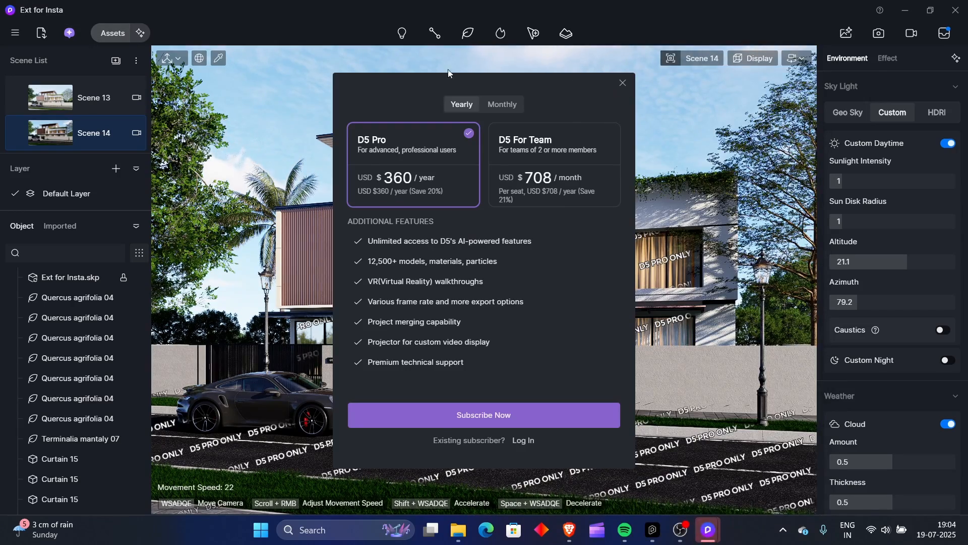
click(622, 81)
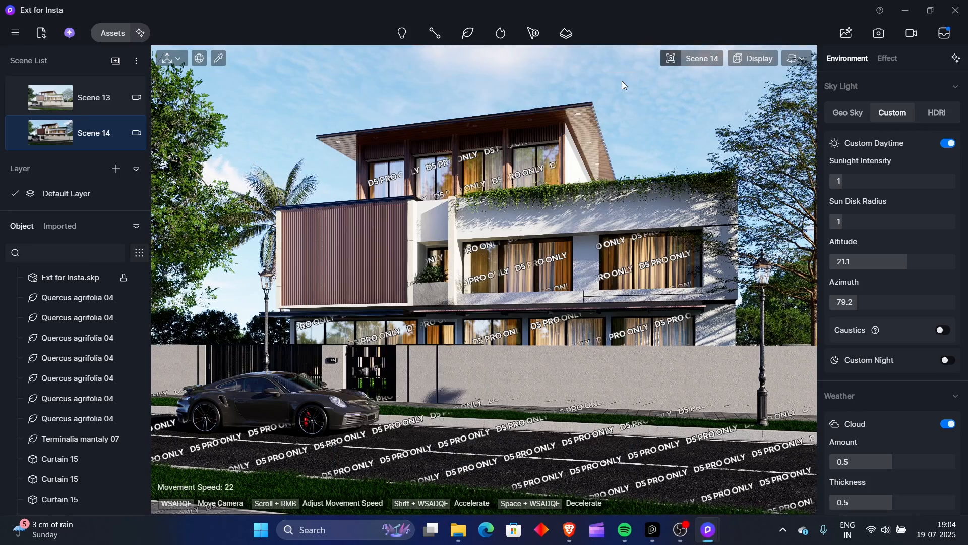
Log back in to the D5 account by entering the account password, and close the login dialog
click(73, 34)
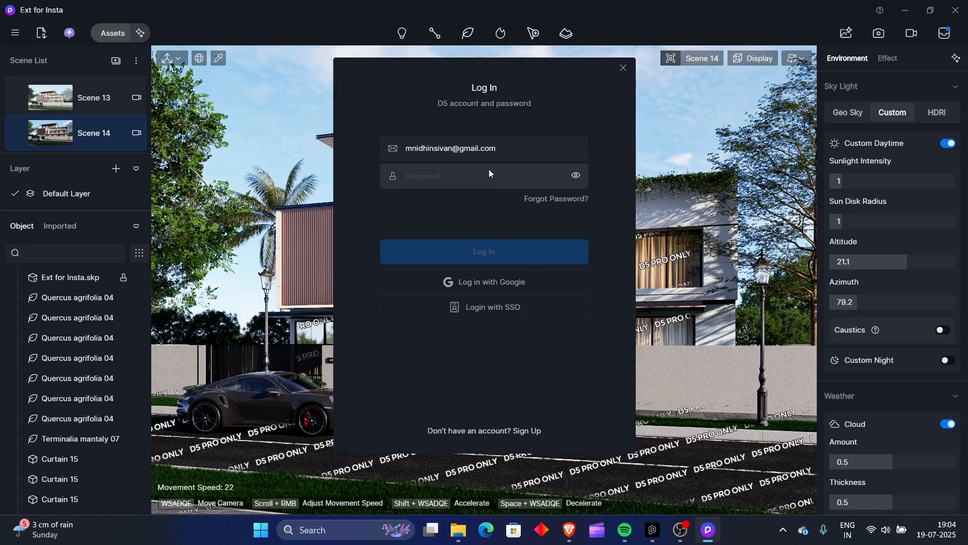
click(497, 169)
text(****)
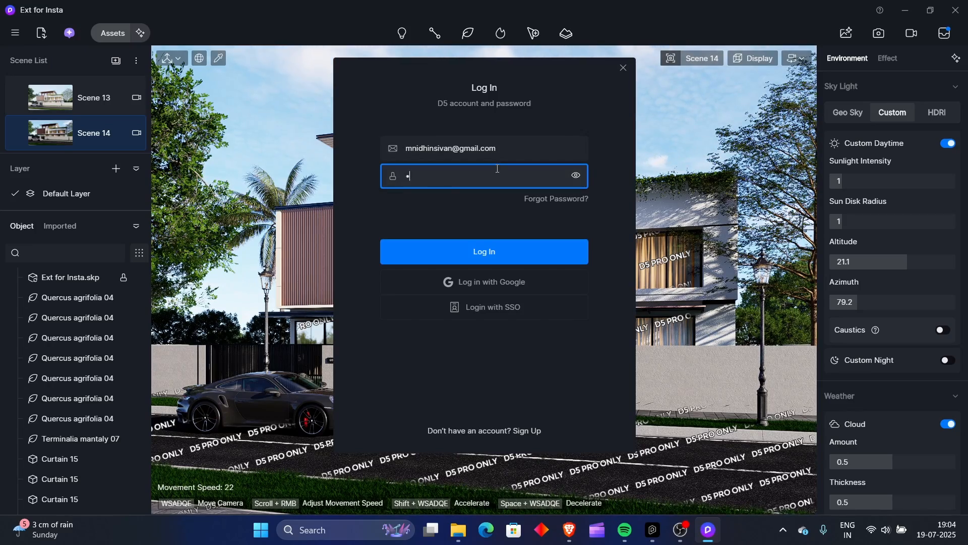
text(*******)
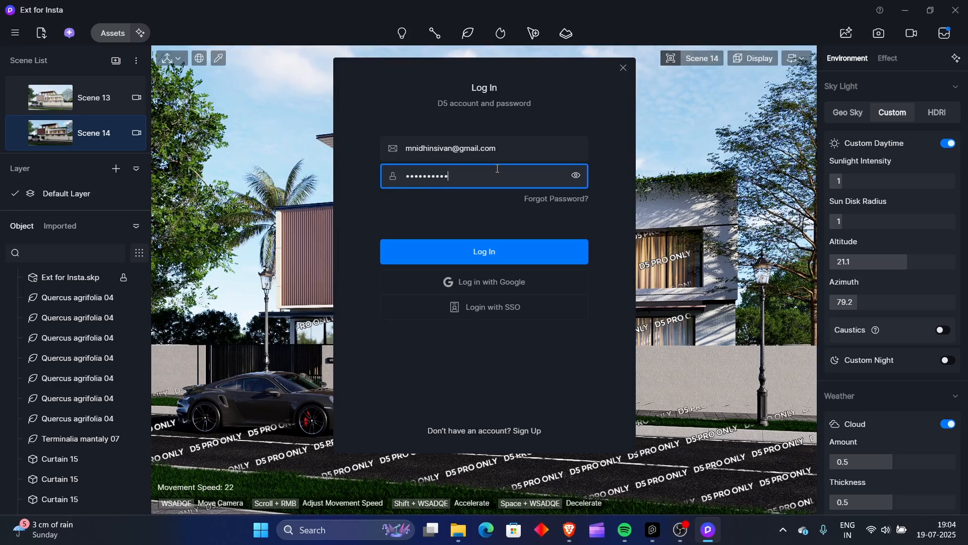
key(Return)
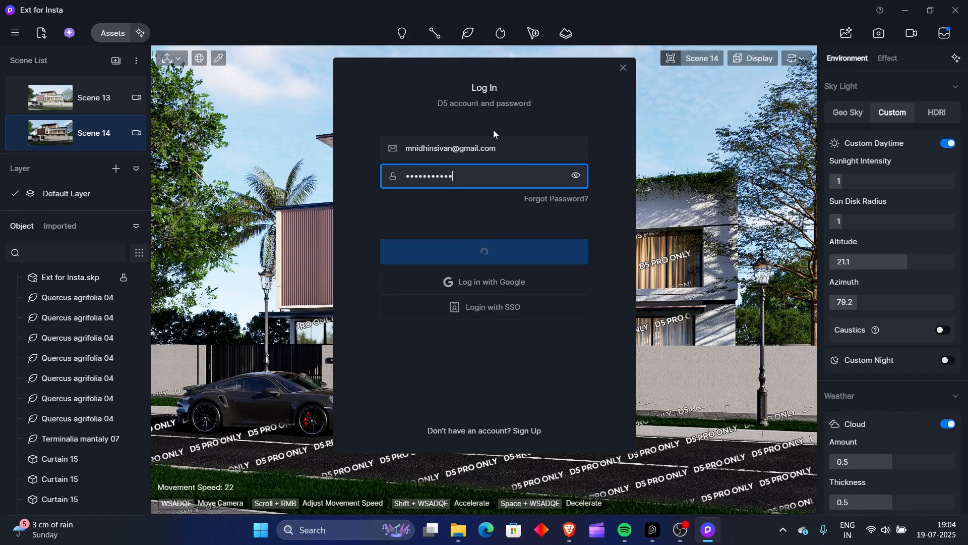
click(622, 67)
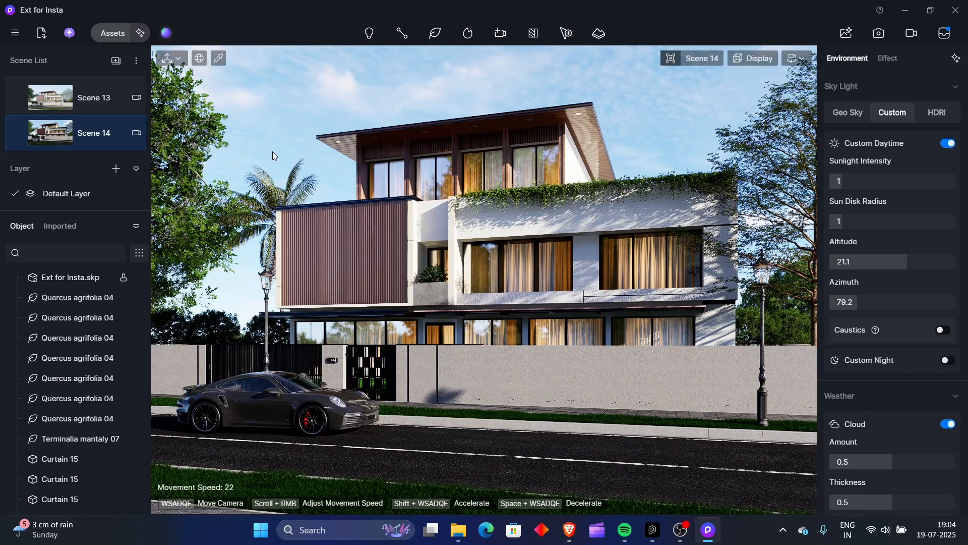
Open the AI Agent beside the building view and look through its SmartPlanting, Plant Schedule and D5 Bot options
click(62, 35)
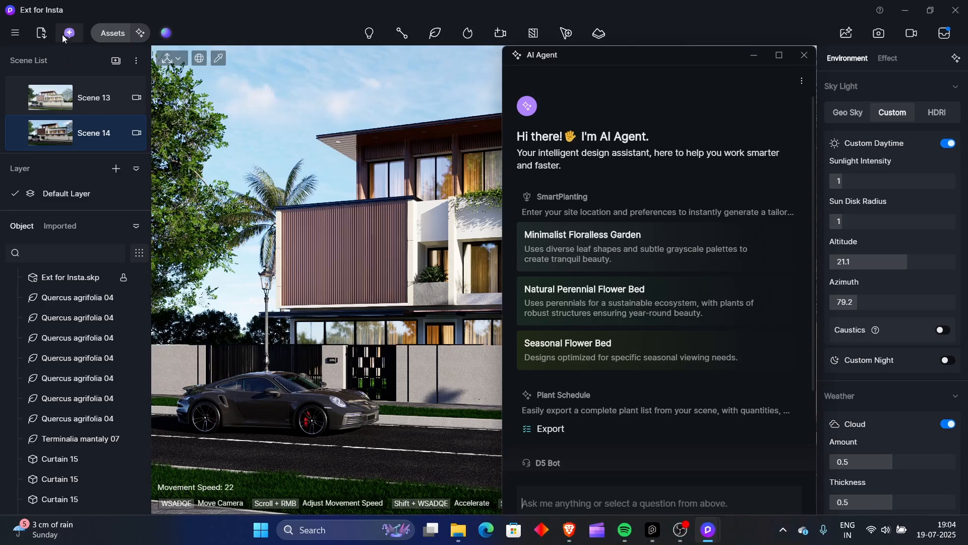
drag(680, 56, 254, 33)
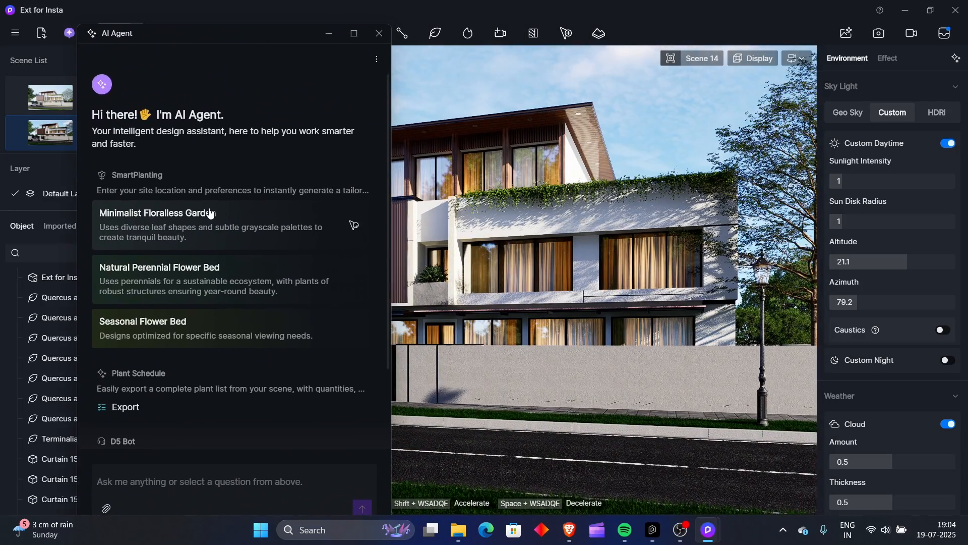
scroll(210, 209, down, 3)
scroll(211, 205, up, 3)
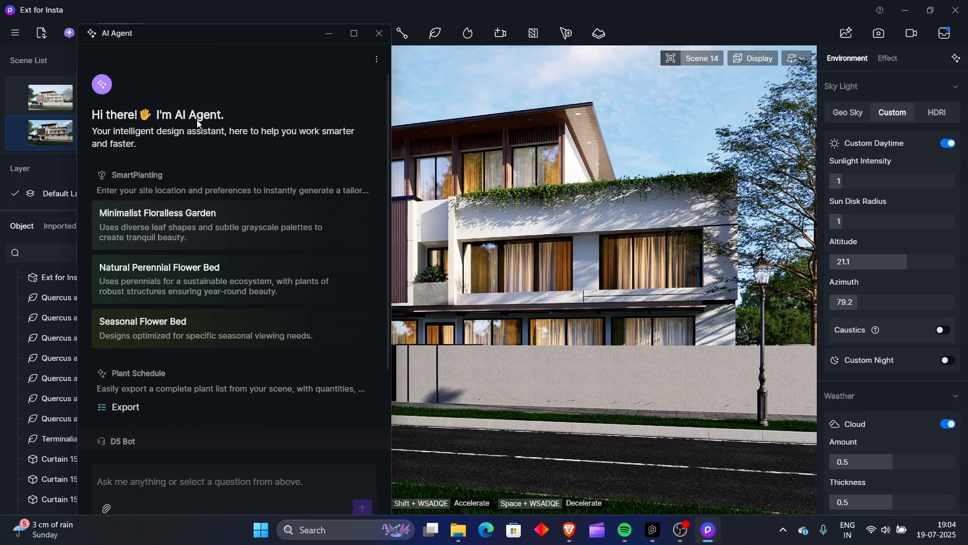
drag(259, 35, 244, 24)
scroll(256, 143, down, 1)
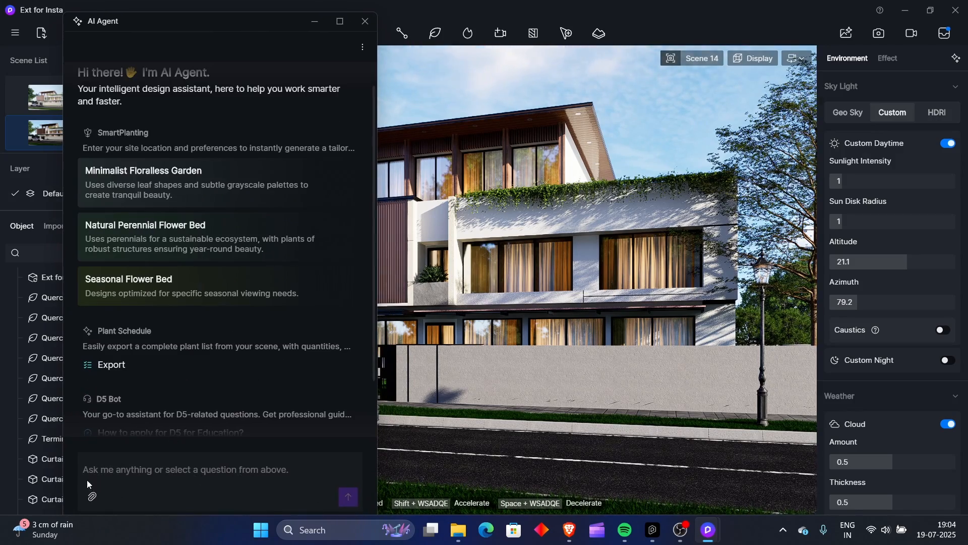
scroll(252, 404, down, 2)
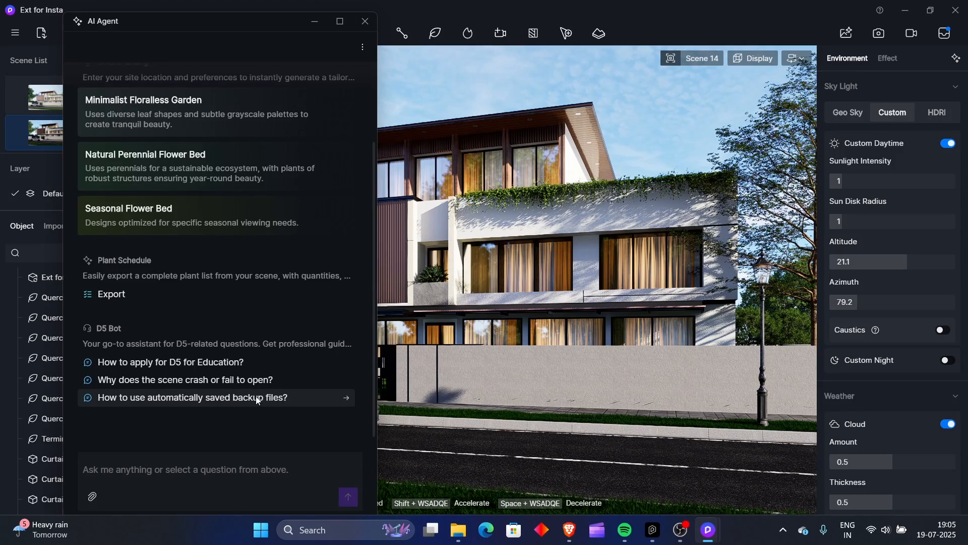
scroll(256, 399, up, 2)
drag(273, 24, 255, 15)
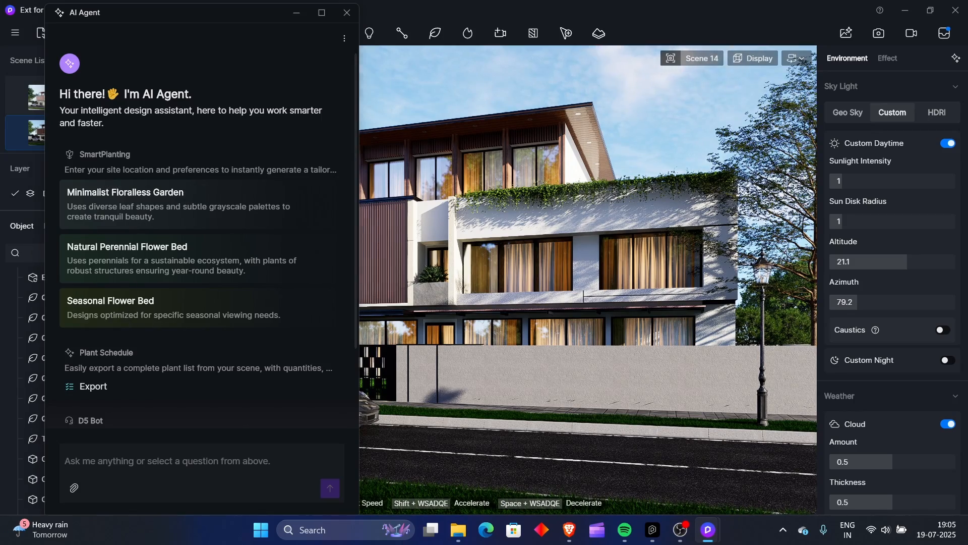
Send the Natural Perennial Flower Bed prompt to the AI Agent with Switzerland, blue, sun-drenched and humid as its settings
right_drag(573, 319, 530, 389)
key(e)
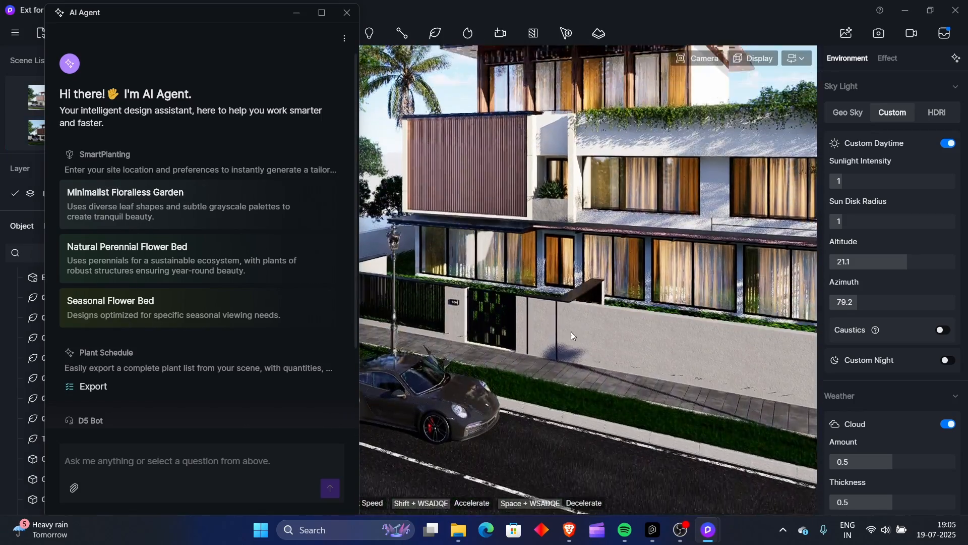
right_drag(571, 331, 506, 254)
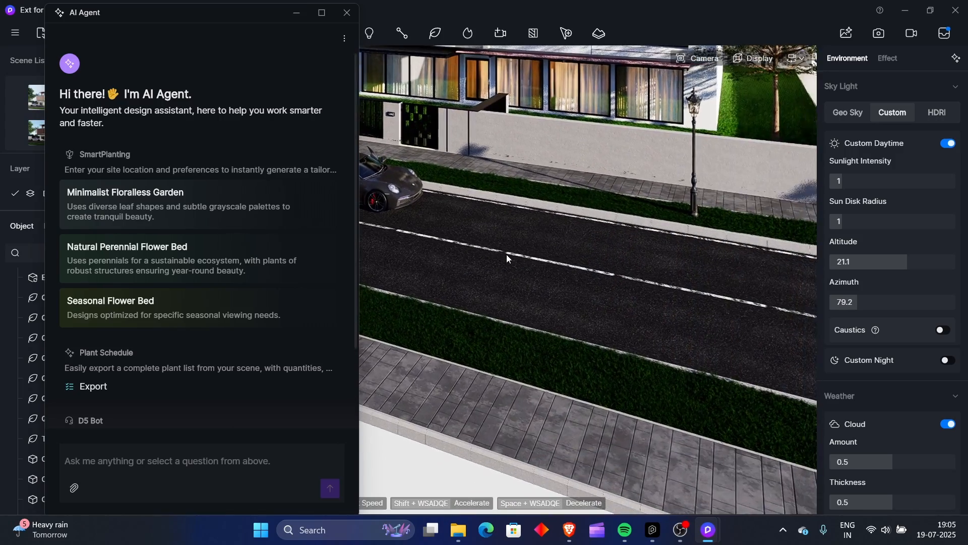
middle_drag(506, 255, 513, 251)
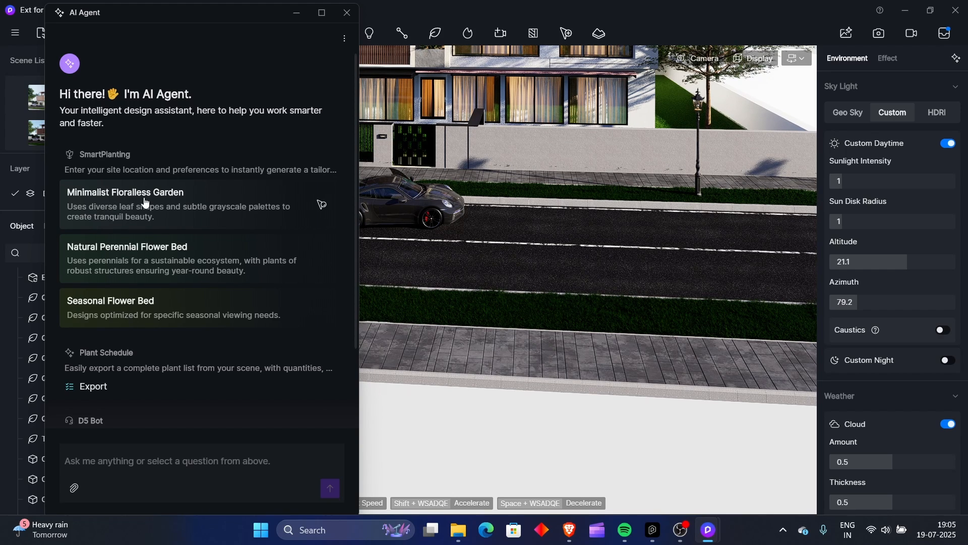
click(158, 258)
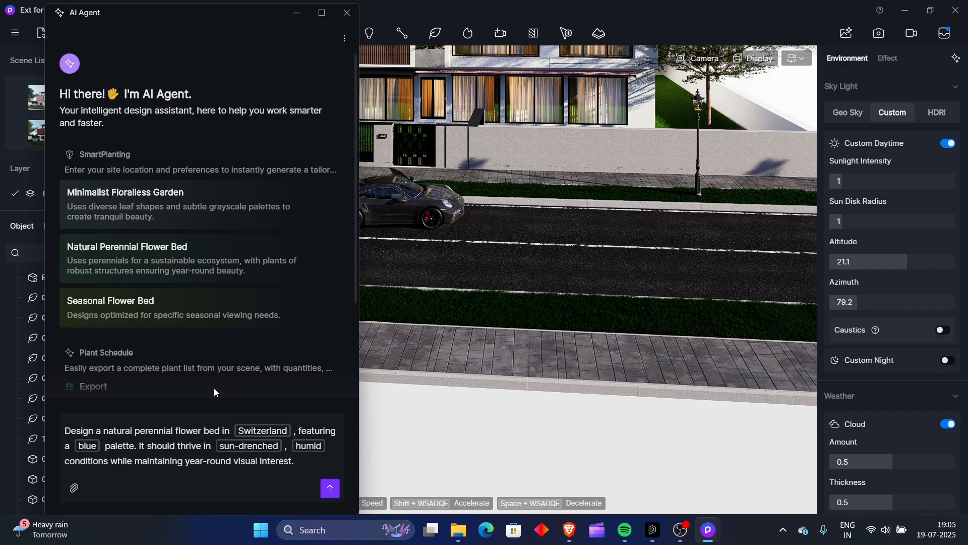
drag(299, 463, 70, 432)
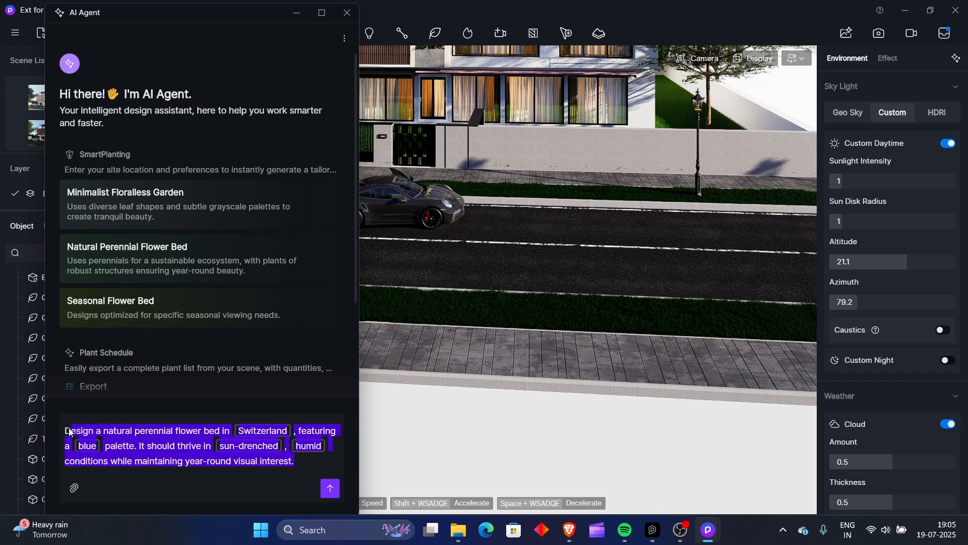
click(253, 471)
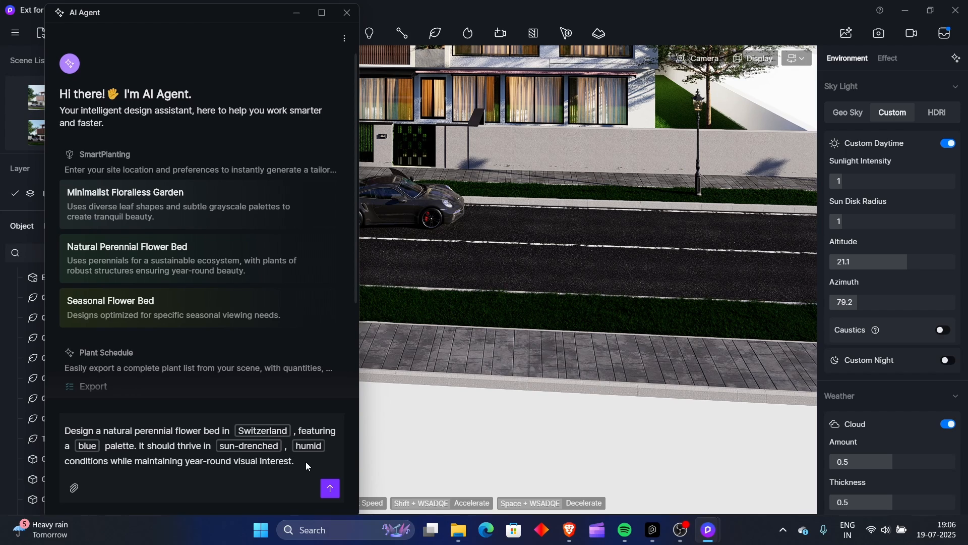
click(330, 489)
Examine the generated planting plan's species list, including each plant's habits, light preference and water needs
scroll(280, 367, down, 2)
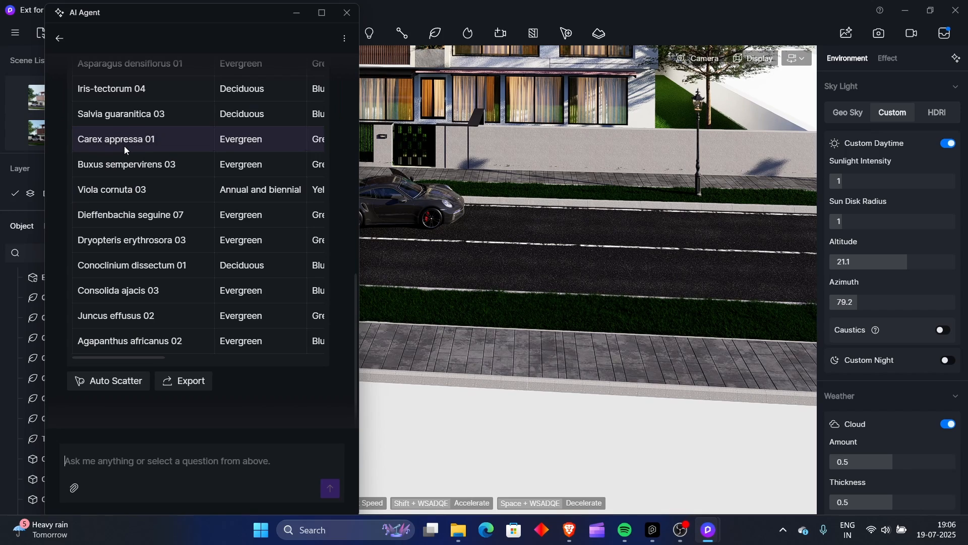
scroll(139, 91, up, 4)
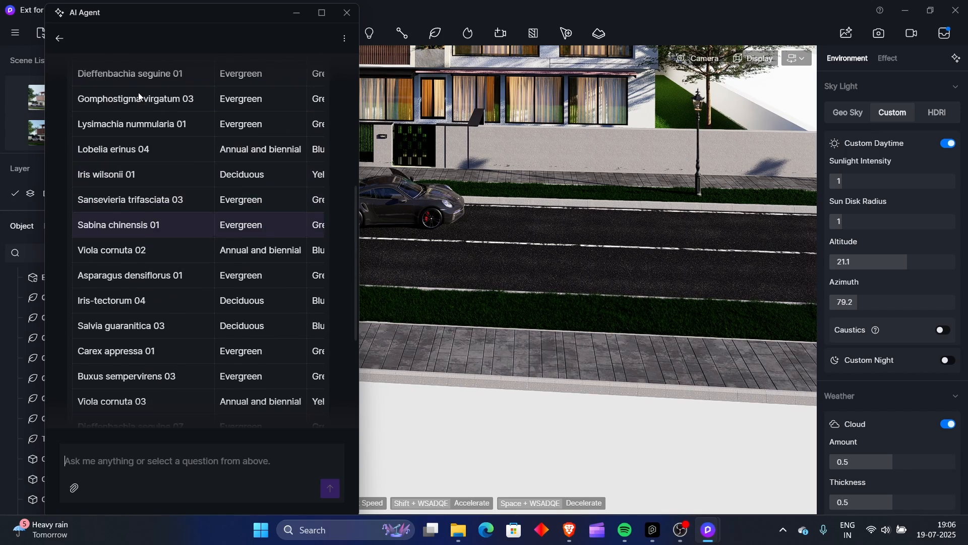
scroll(140, 96, up, 3)
scroll(133, 95, down, 6)
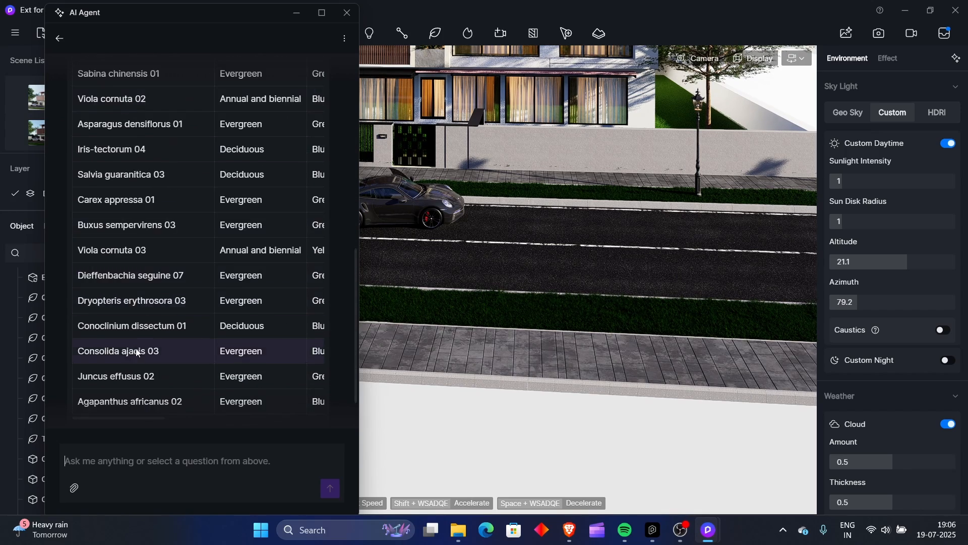
scroll(144, 327, down, 2)
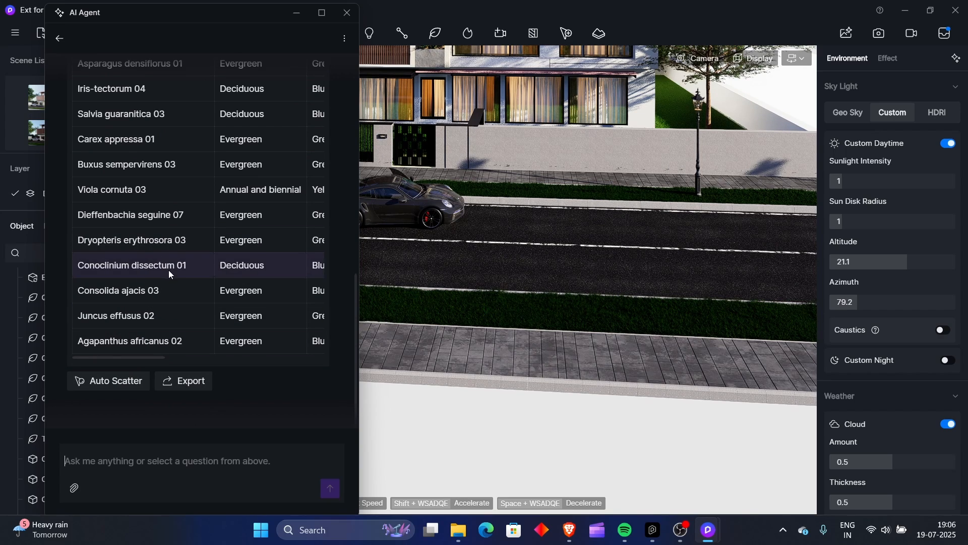
drag(151, 359, 295, 367)
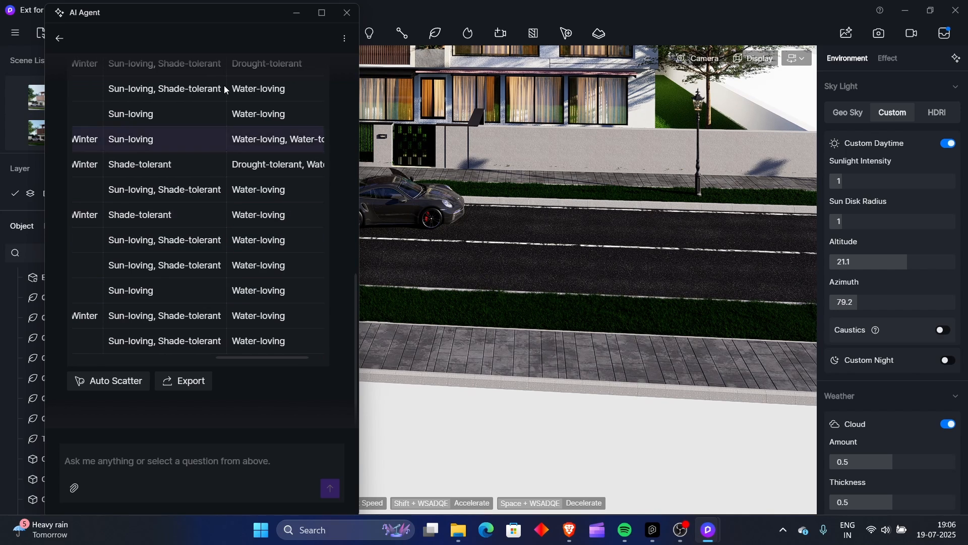
drag(302, 357, 286, 359)
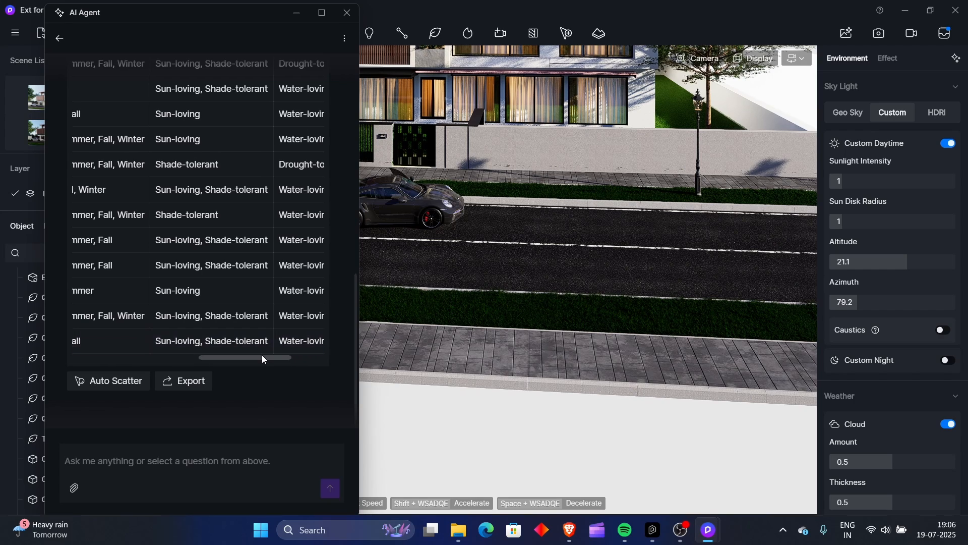
drag(263, 358, 98, 342)
Auto Scatter the planting plan, creating the scatter area on the empty white plot beside the house
click(106, 380)
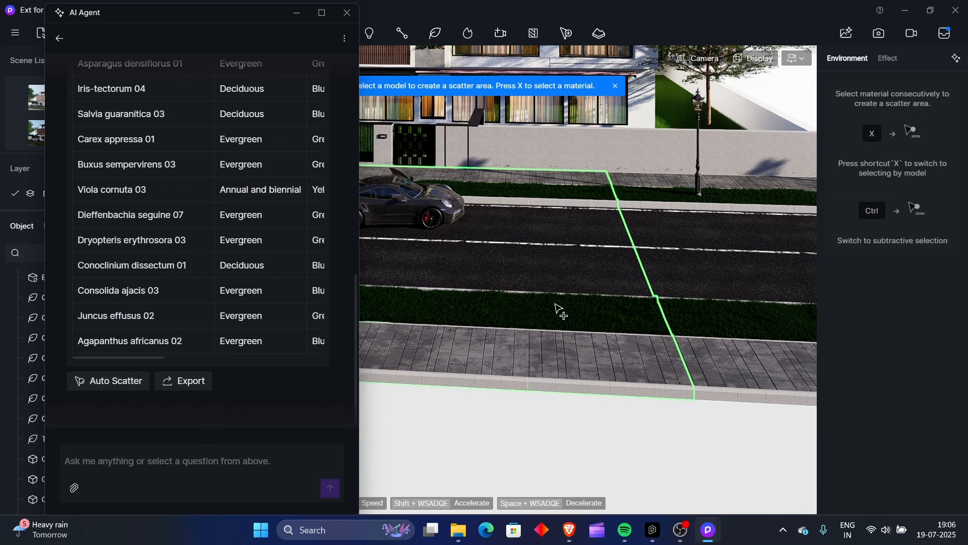
scroll(555, 303, up, 5)
middle_drag(558, 303, 514, 303)
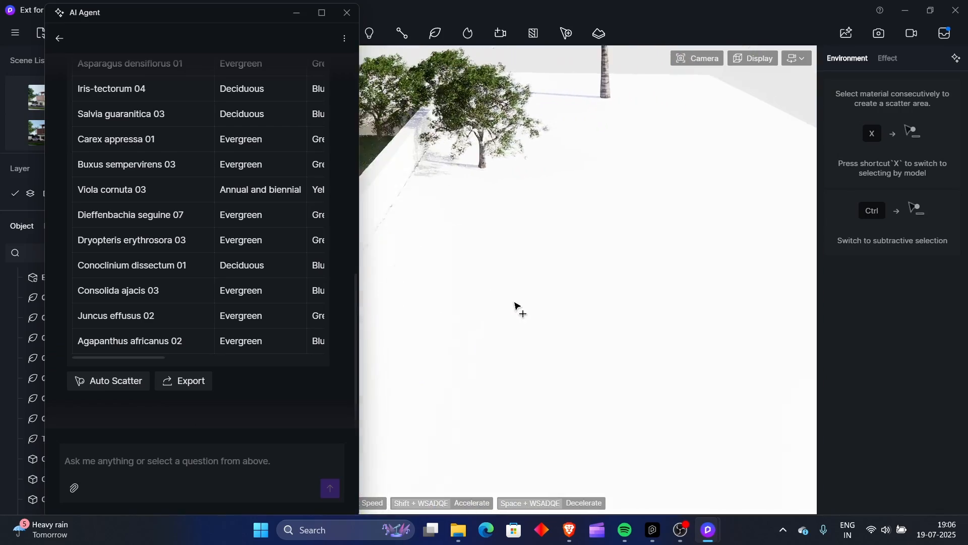
scroll(528, 274, down, 3)
scroll(529, 277, down, 4)
middle_drag(535, 247, 554, 276)
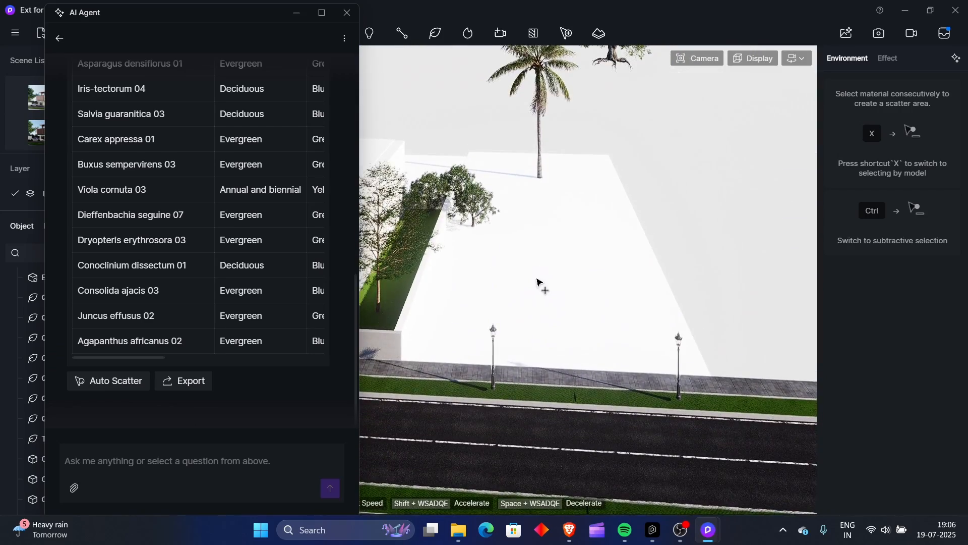
right_drag(540, 283, 512, 283)
click(614, 285)
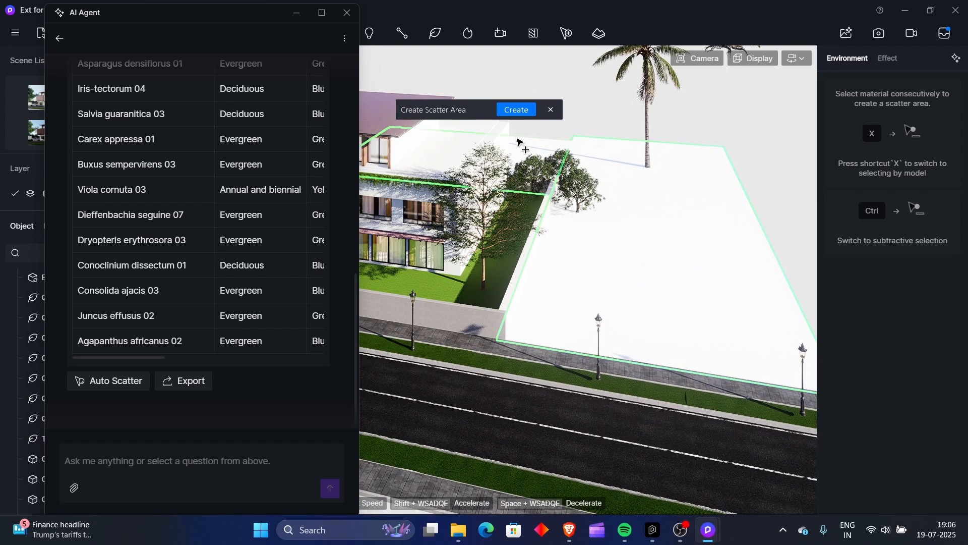
click(522, 114)
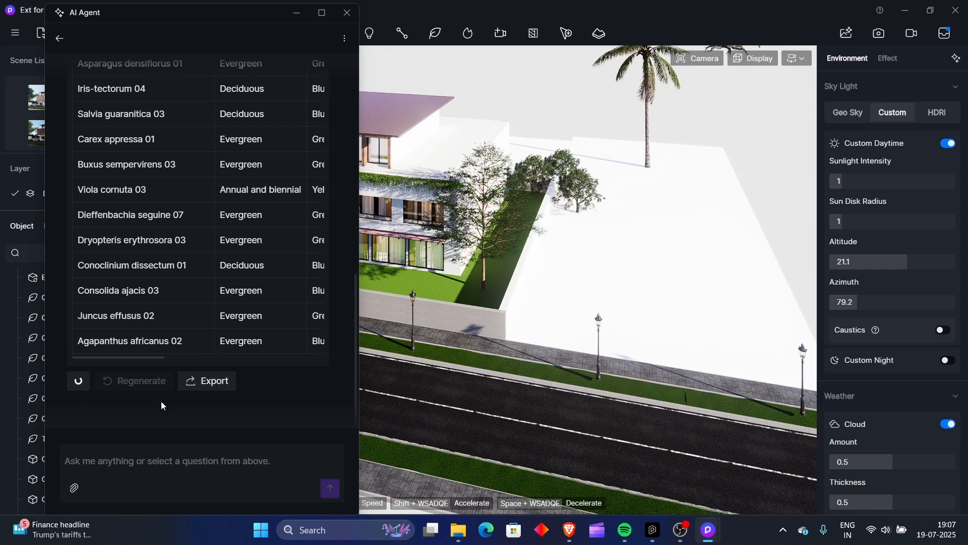
Review the plan's plant list and update all the outdated plant assets used in the new scatter area
scroll(117, 244, up, 1)
scroll(117, 244, up, 5)
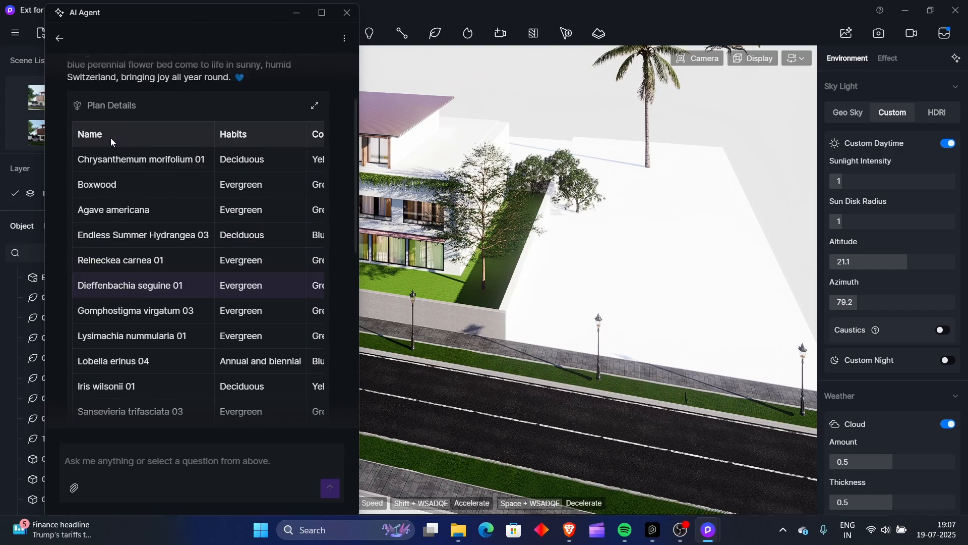
scroll(126, 243, down, 5)
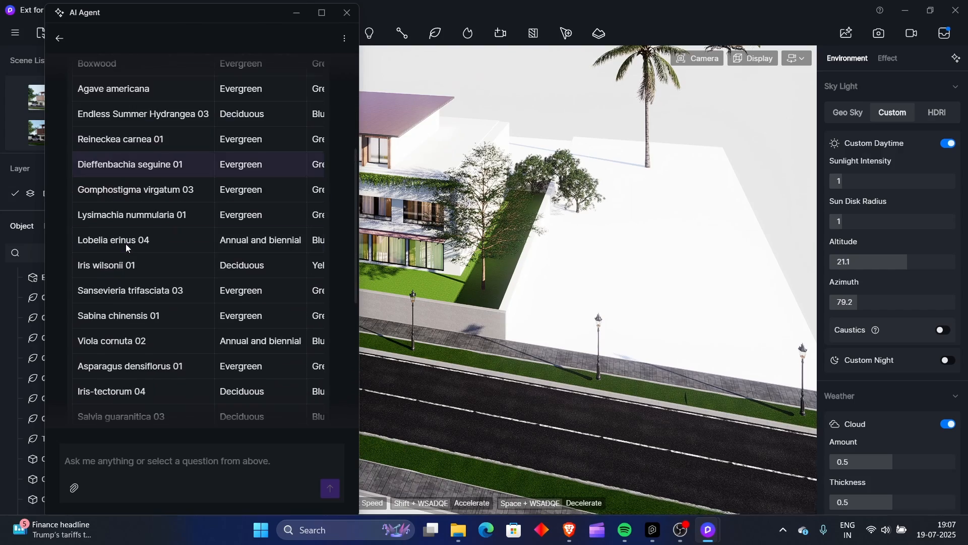
scroll(126, 245, down, 2)
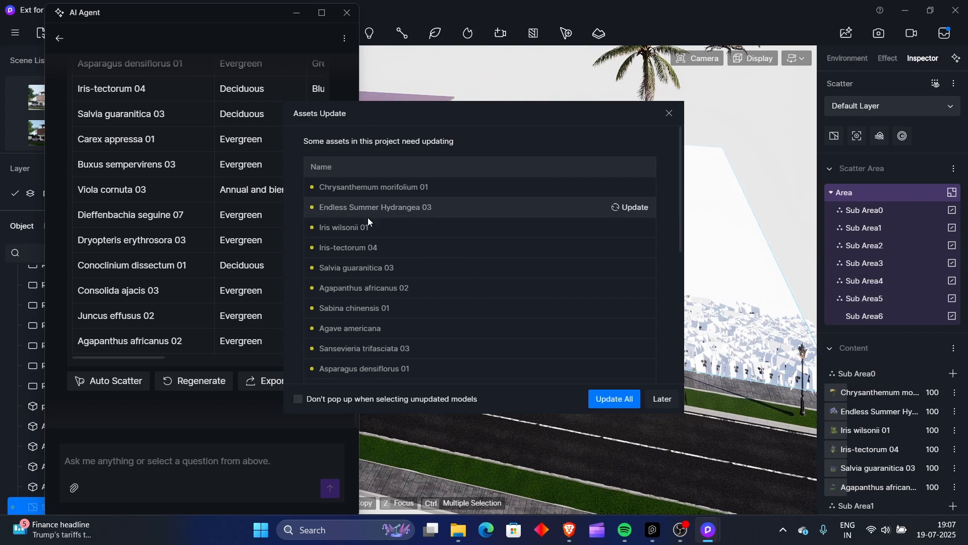
scroll(365, 254, down, 5)
scroll(367, 255, up, 5)
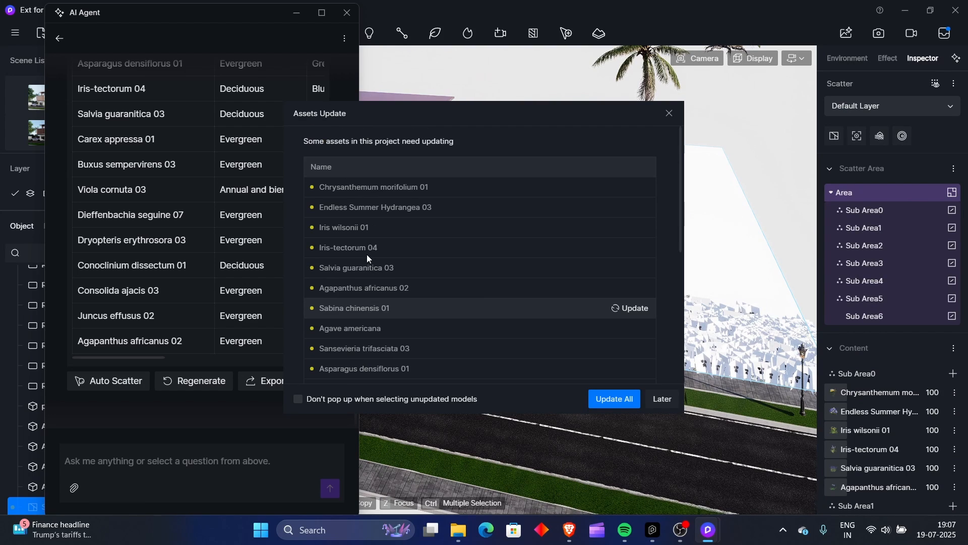
click(617, 404)
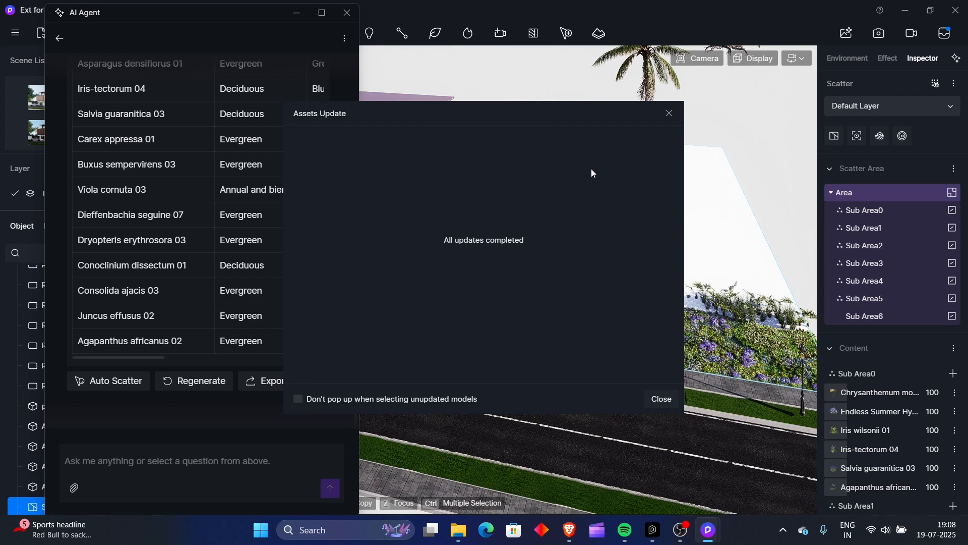
click(660, 402)
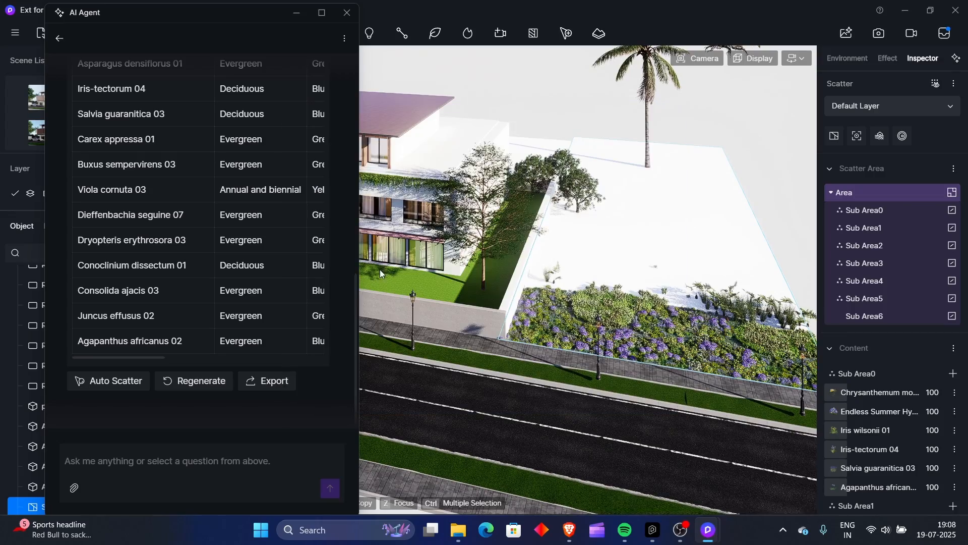
scroll(608, 322, up, 5)
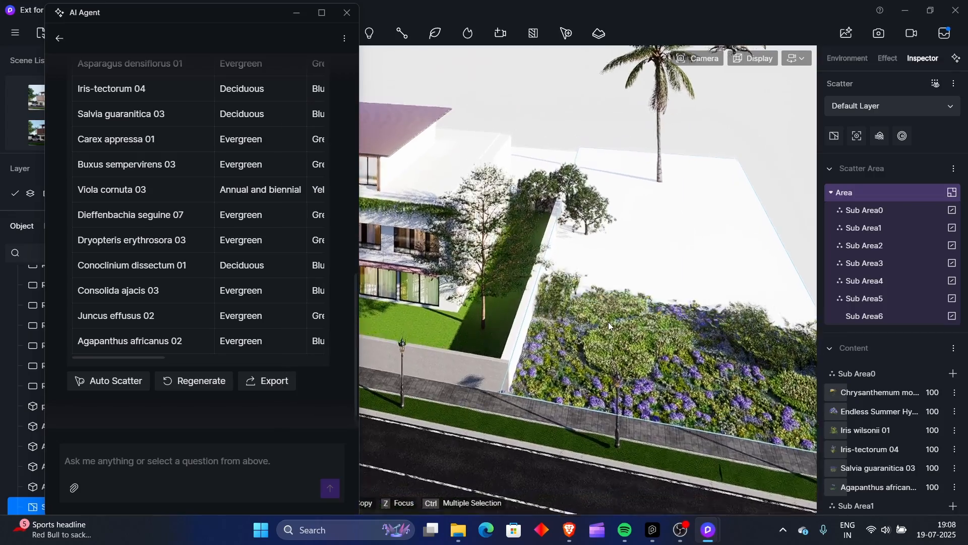
Examine the newly scattered perennial flower bed up close and from several angles
right_drag(606, 329, 564, 338)
mouse_move(565, 338)
middle_down()
mouse_move(573, 306)
mouse_move(568, 323)
middle_up()
key(w)
right_drag(567, 323, 500, 258)
key(s)
key(a)
key(s)
key(d)
key(a)
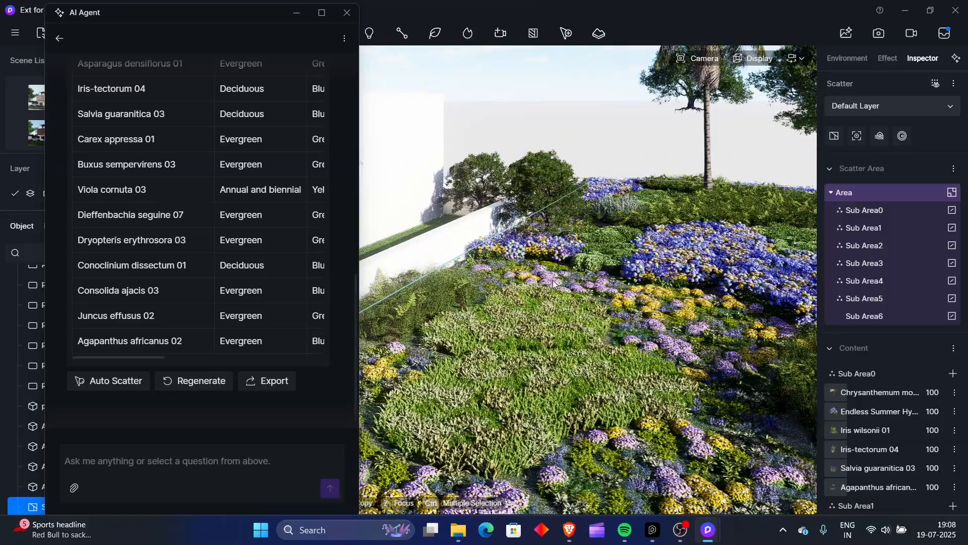
right_drag(552, 288, 594, 277)
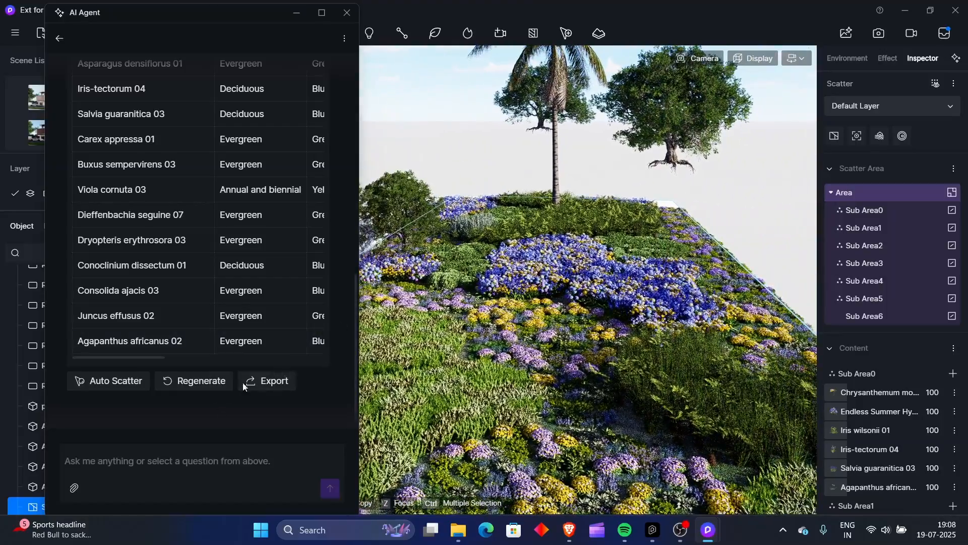
Export the planting plan to Downloads as SmartPlanting.xlsx, replacing the existing file
click(277, 385)
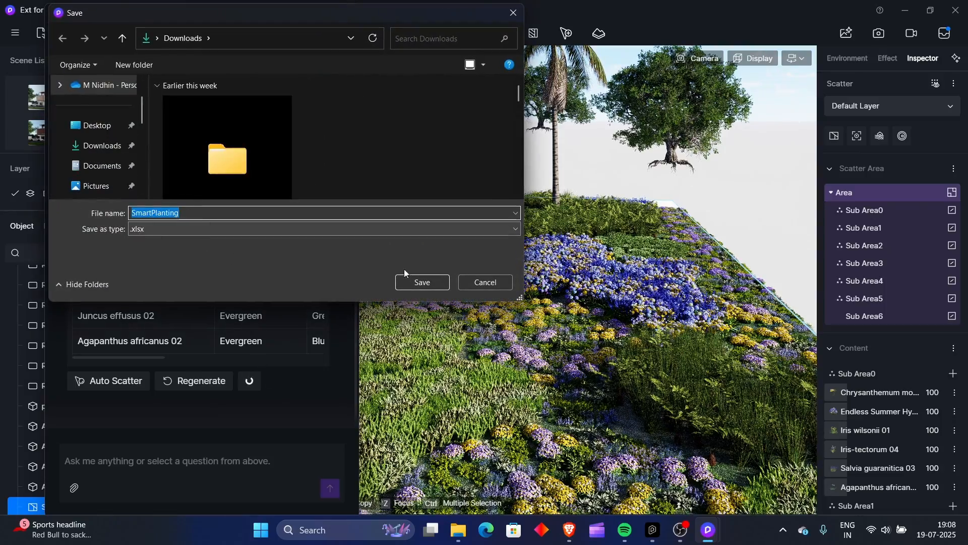
click(423, 283)
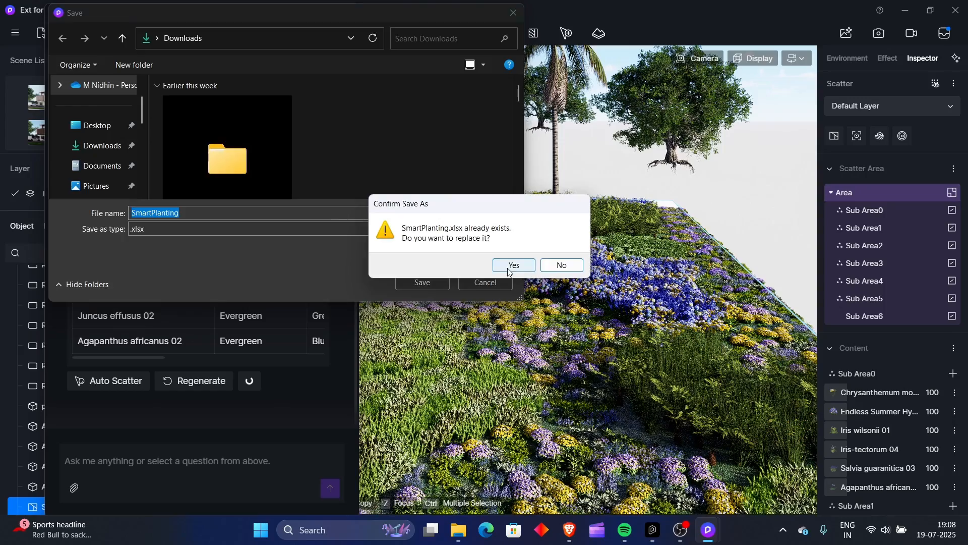
click(508, 271)
Open the exported SmartPlanting workbook in Excel and widen its columns, from Name to Water Requirement, to fit their contents
click(457, 530)
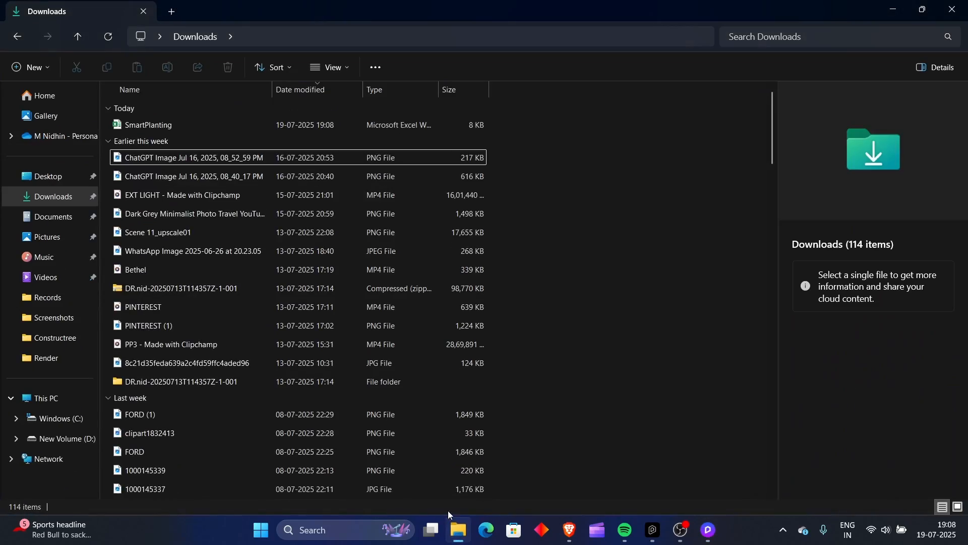
double_click(198, 123)
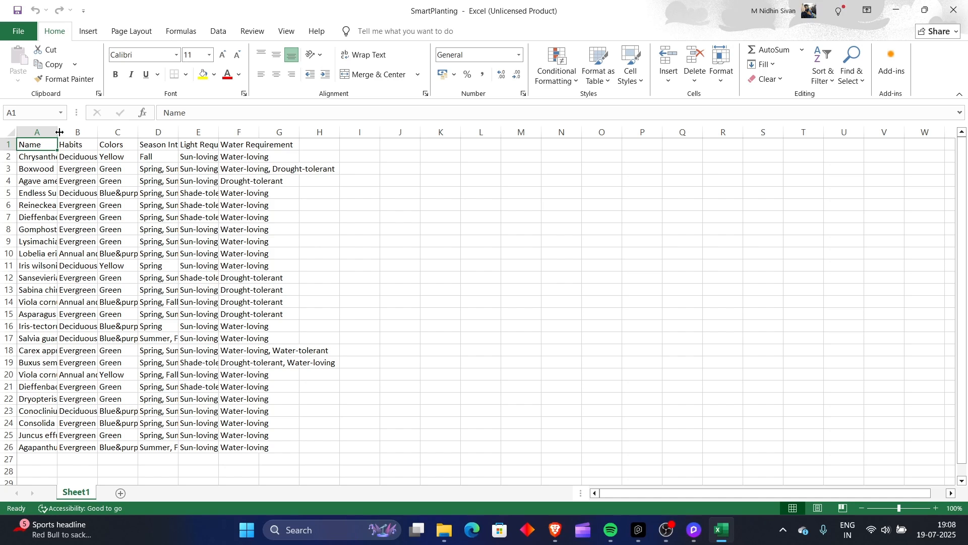
double_click(59, 132)
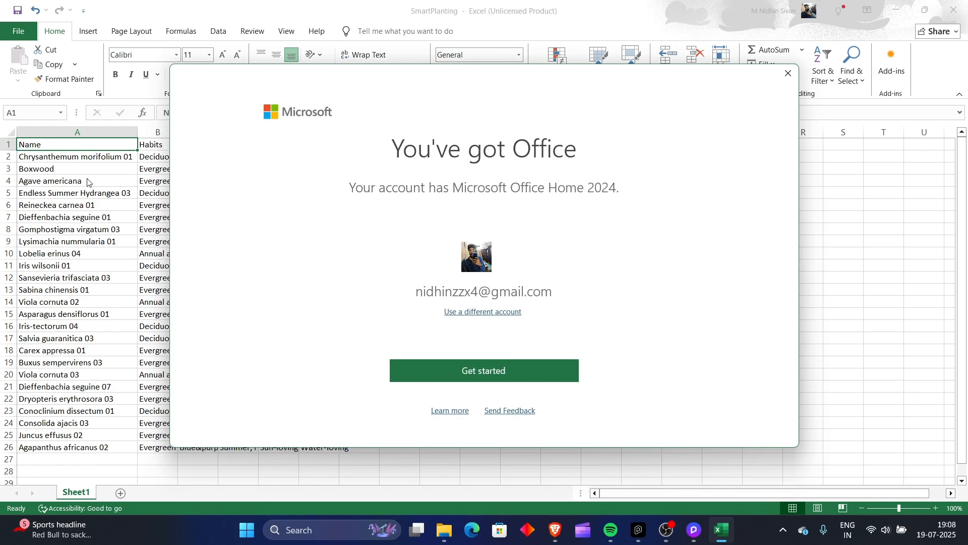
click(788, 74)
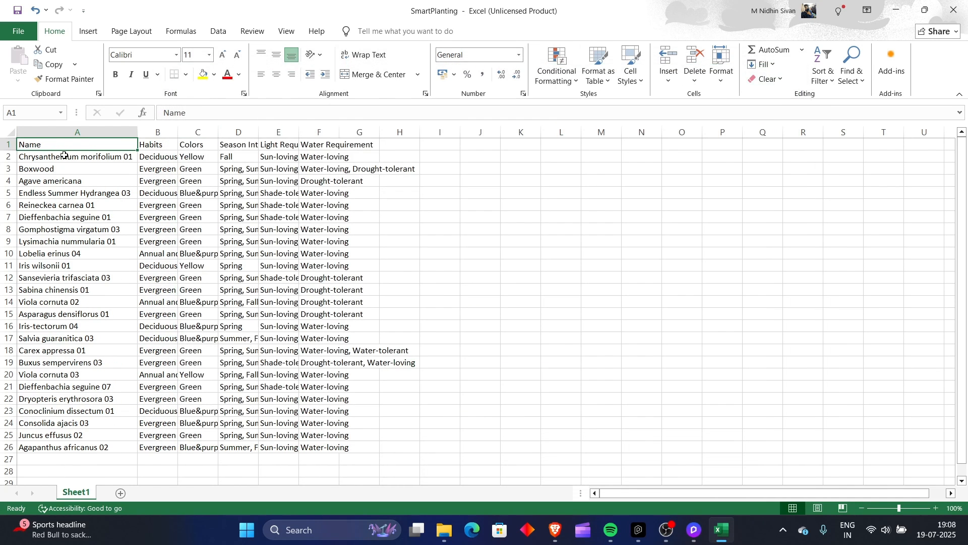
key(alt+Tab)
click(723, 529)
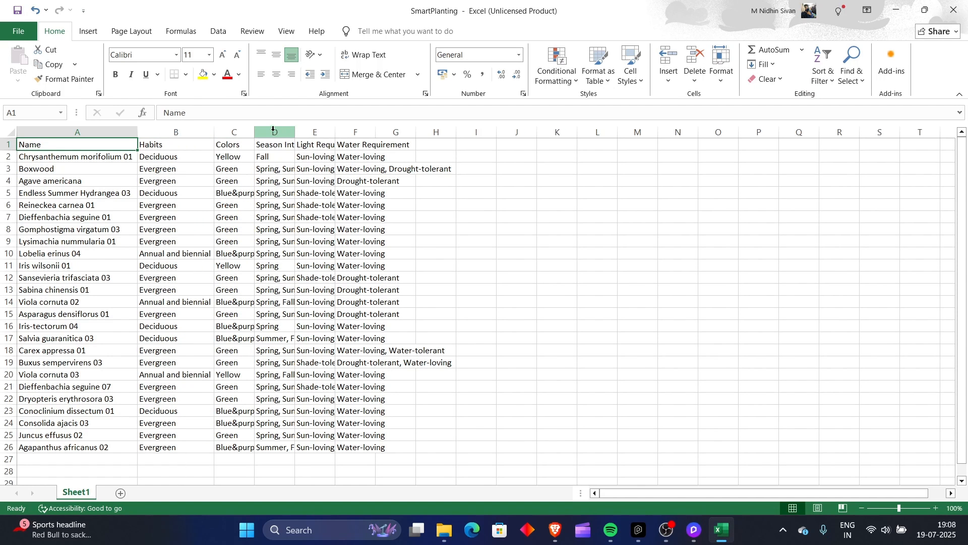
double_click(255, 132)
double_click(301, 130)
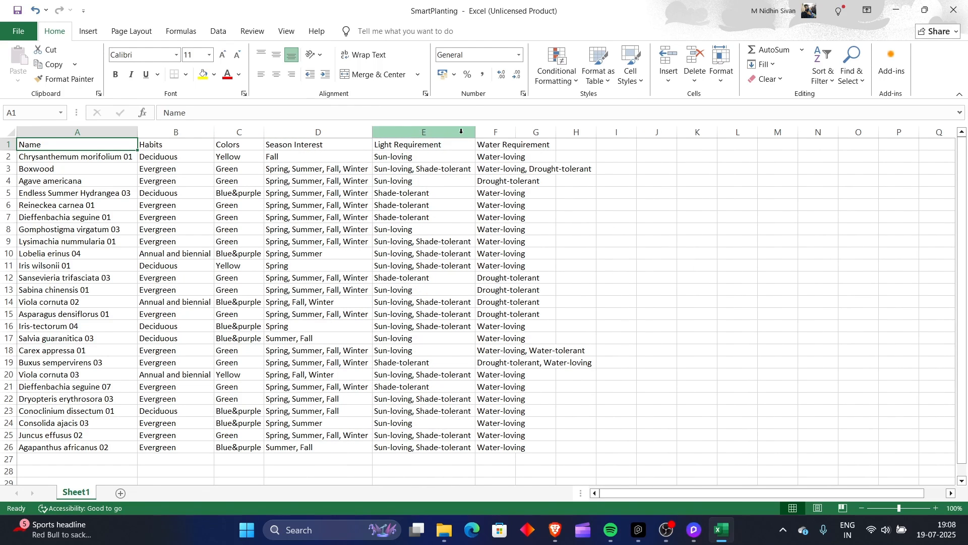
double_click(515, 132)
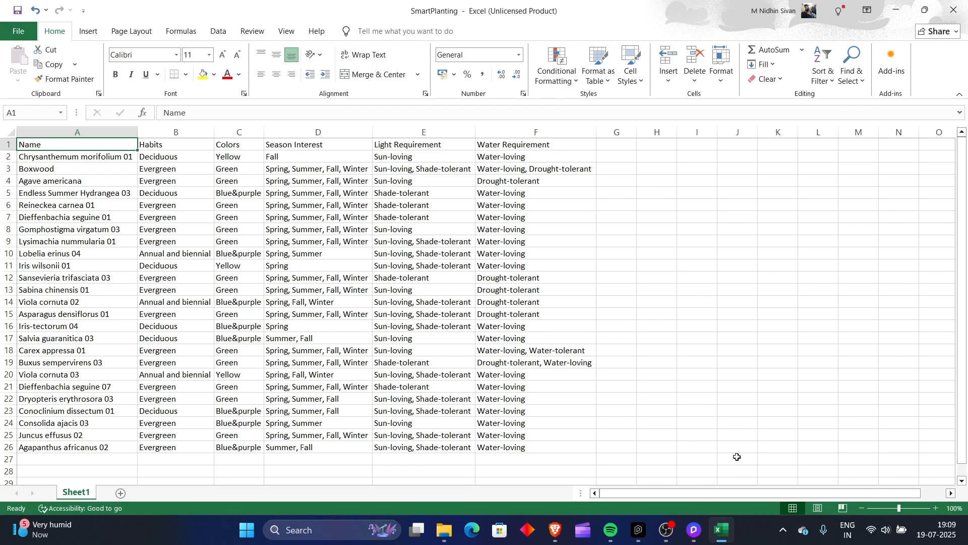
Switch back to D5 Render and review the flower bed prompt and its plan details in the AI Agent chat
mouse_move(694, 529)
click(684, 455)
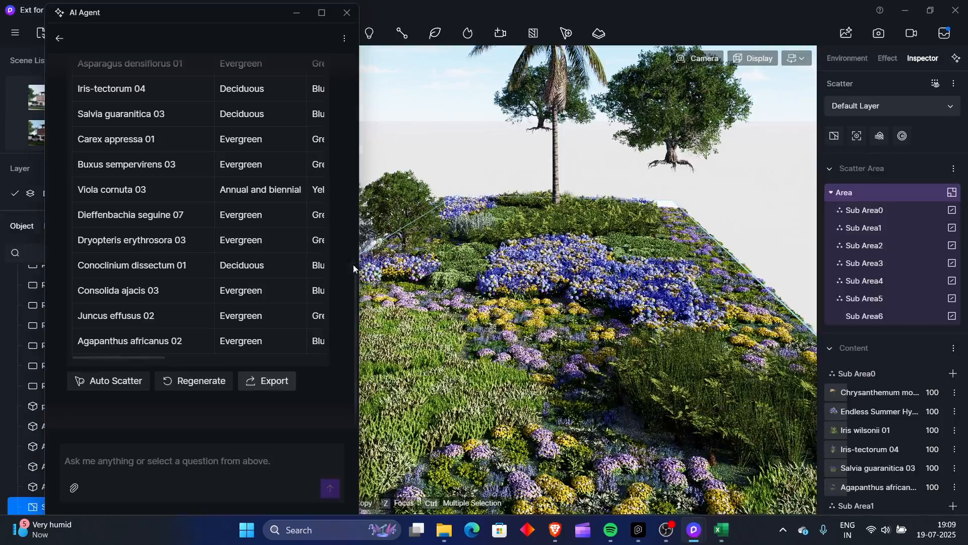
scroll(237, 302, up, 6)
scroll(237, 299, up, 3)
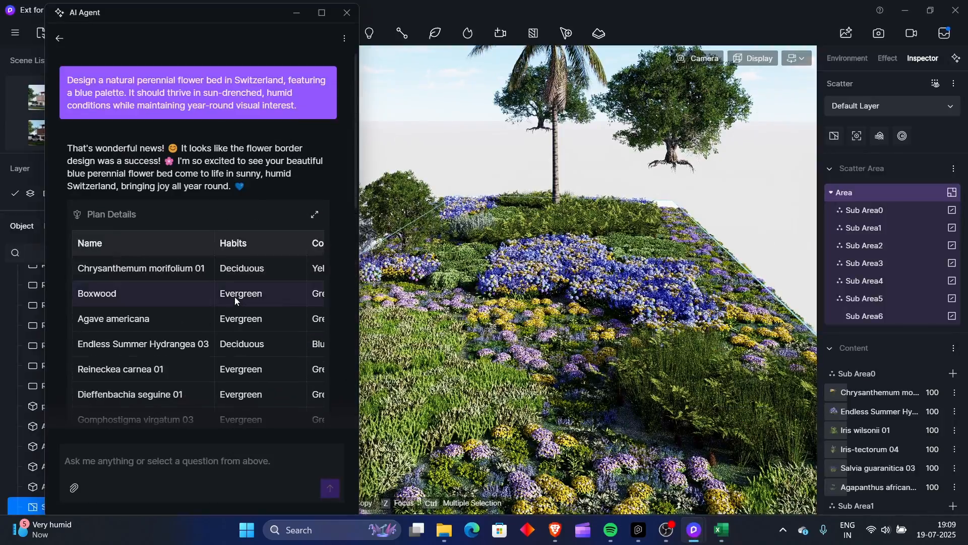
scroll(121, 345, down, 10)
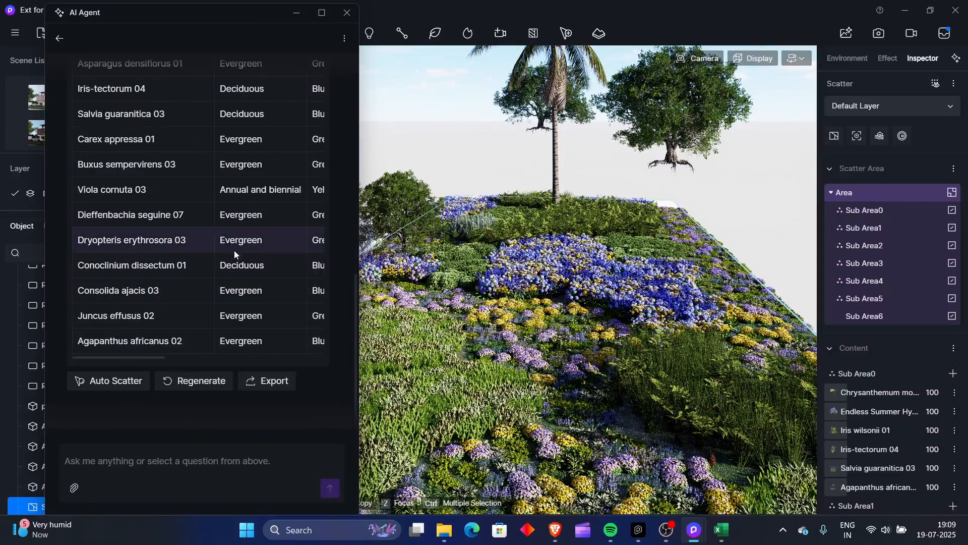
Look up the earlier minimalist floralless garden chat in the AI Agent's chat history and review its prompt and plan
click(57, 40)
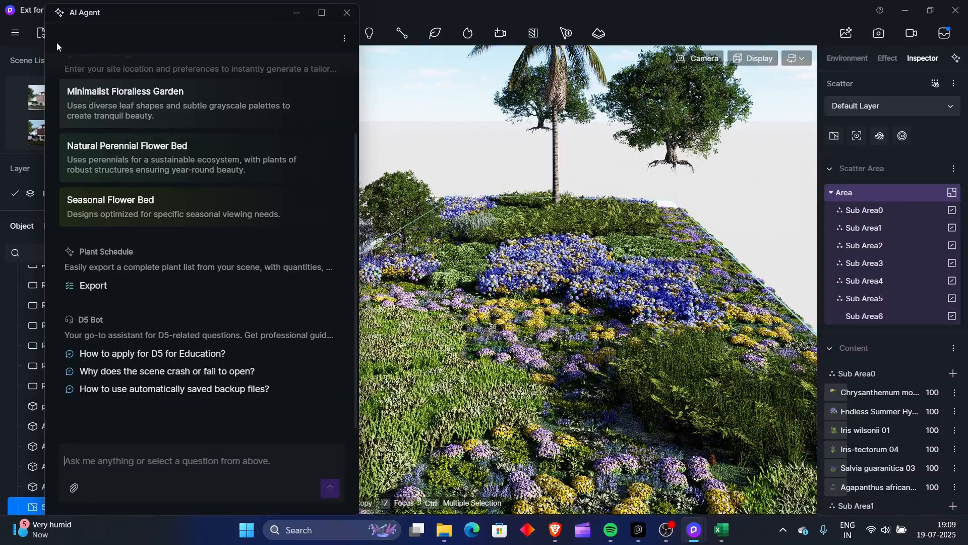
click(352, 43)
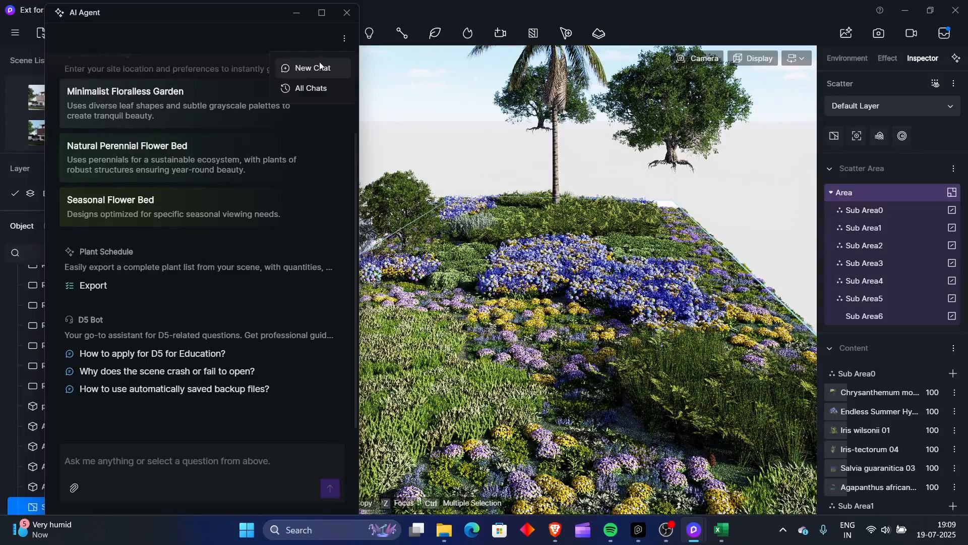
click(297, 86)
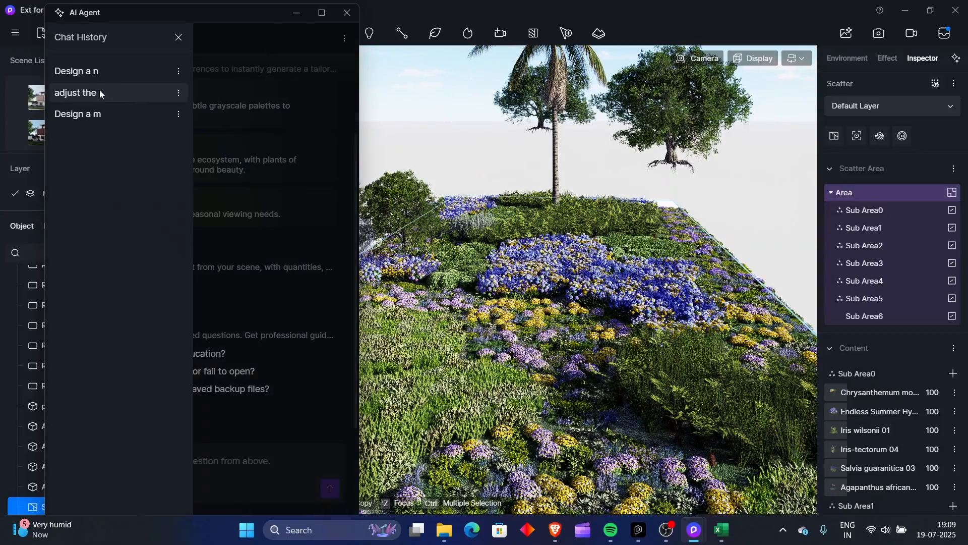
click(79, 114)
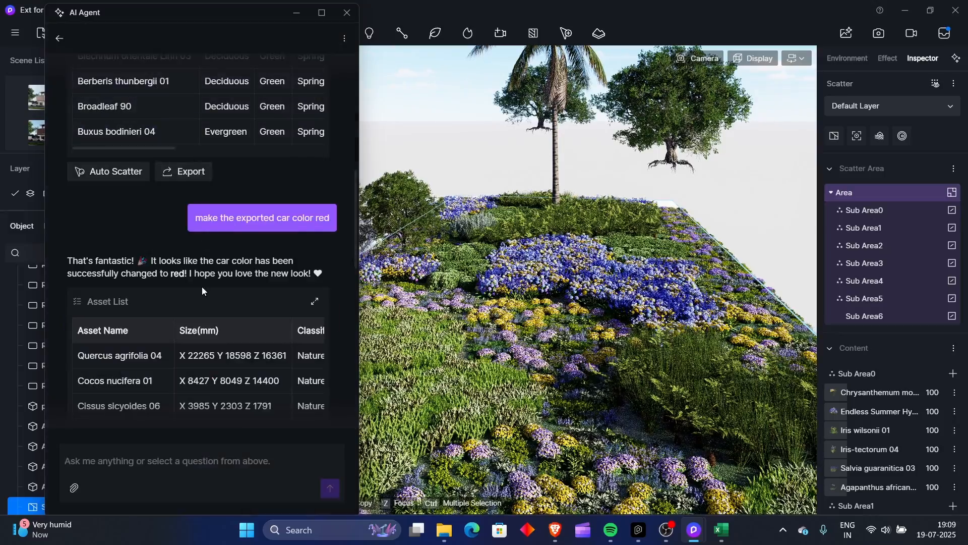
scroll(202, 287, up, 4)
scroll(201, 286, up, 5)
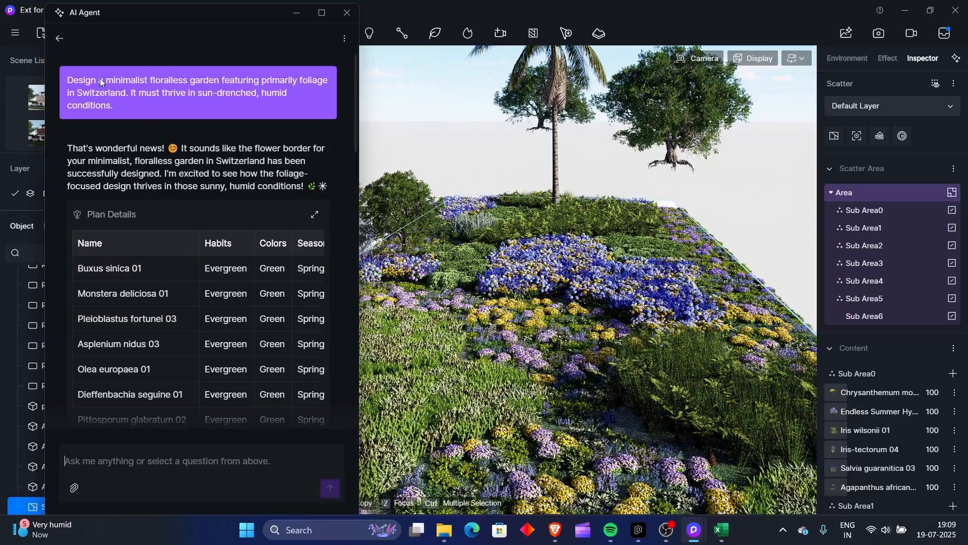
click(59, 39)
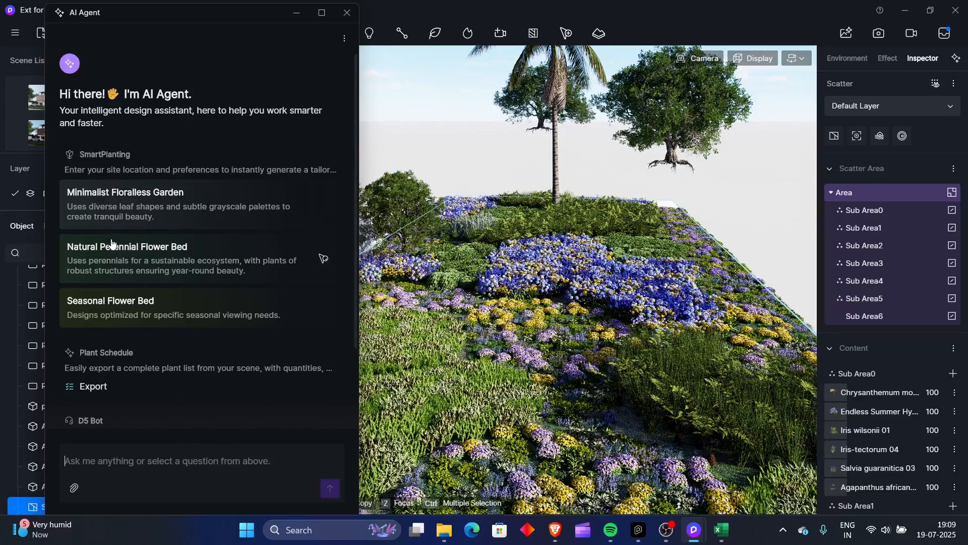
Close the AI Agent and delete the perennial flower bed's scatter object from the scene
click(347, 12)
right_click(79, 499)
click(99, 504)
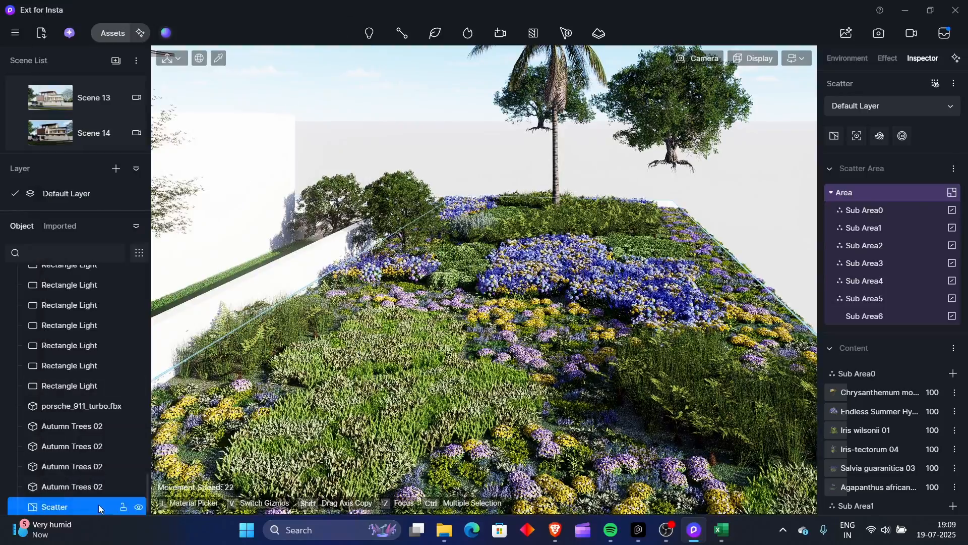
Send the Minimalist Floralless Garden prompt to the AI Agent with India as the location and sun-drenched, humid conditions
click(70, 33)
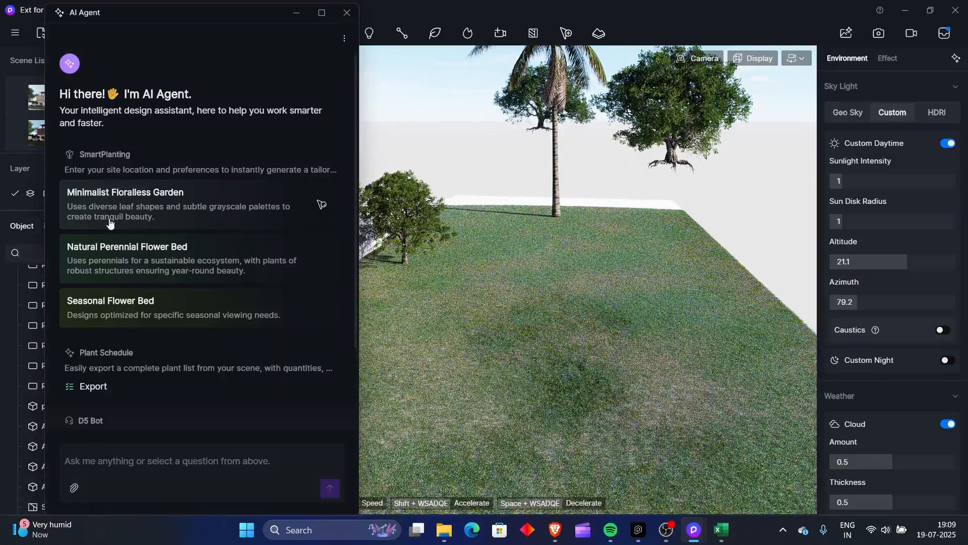
click(128, 212)
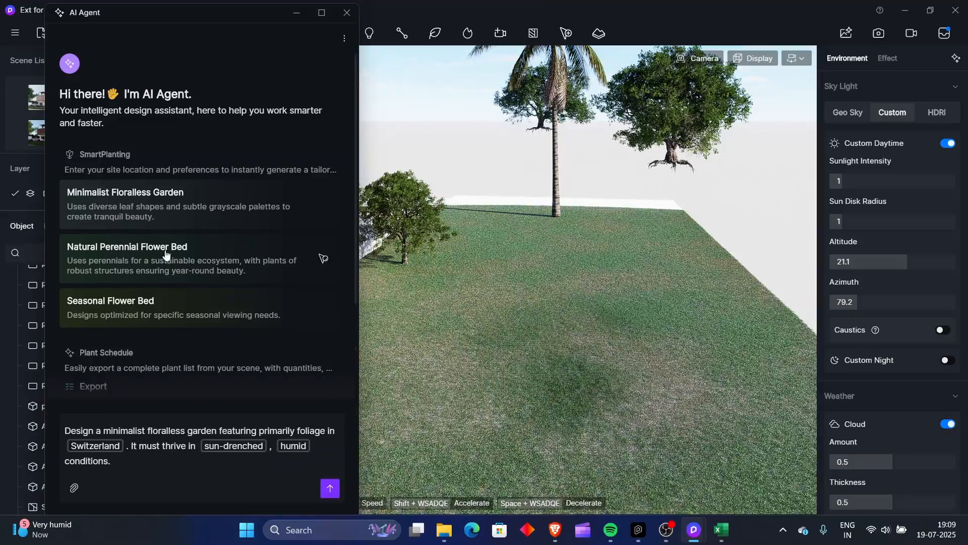
click(120, 447)
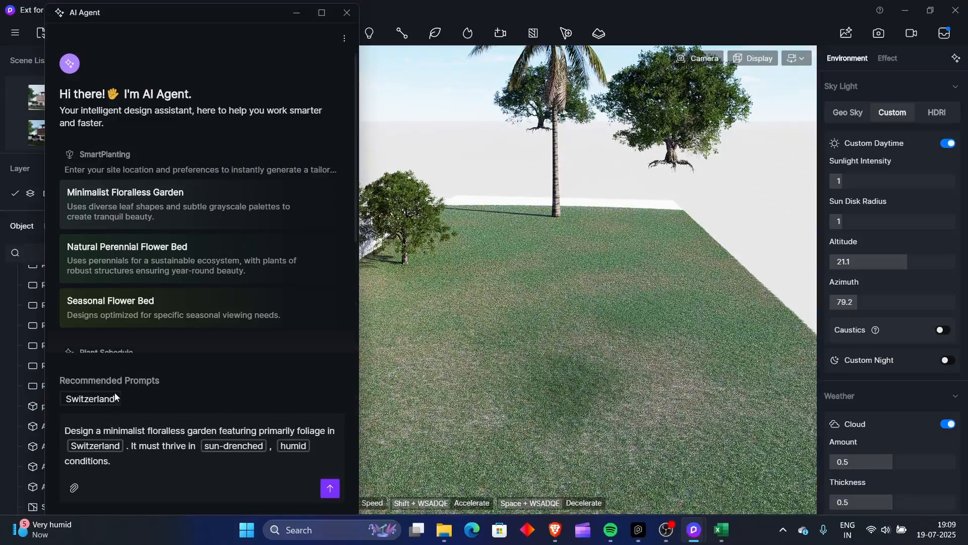
click(122, 446)
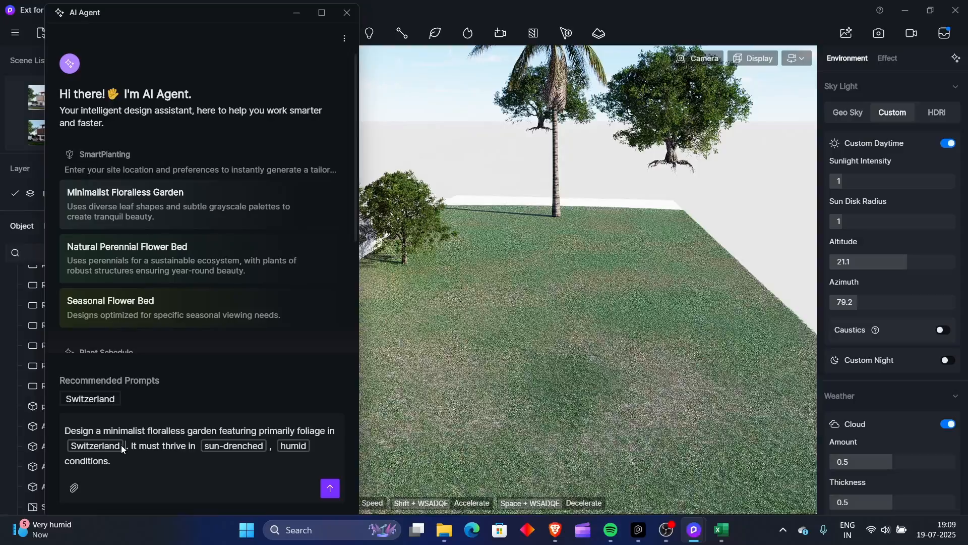
key(BackSpace)
key(BackSpace)
key(BackSpace)
key(BackSpace)
key(BackSpace)
key(BackSpace)
key(BackSpace)
key(BackSpace)
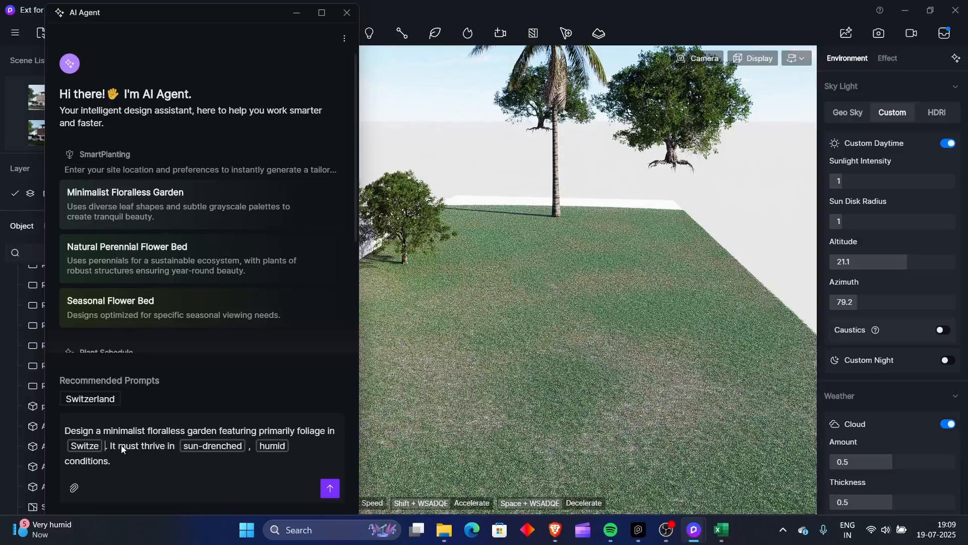
key(BackSpace)
key(BackSpace)
key(BackSpace)
text(Ker)
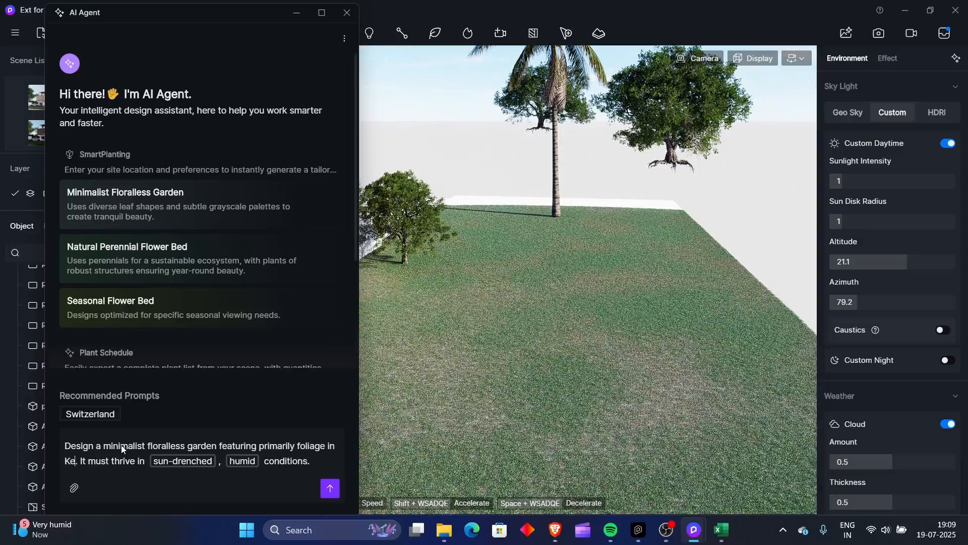
key(BackSpace)
key(BackSpace)
key(BackSpace)
text(India)
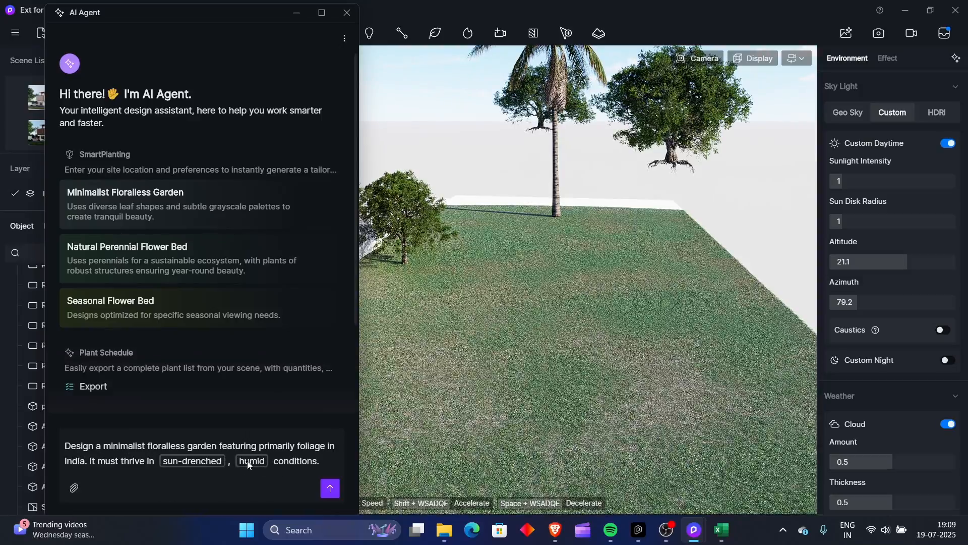
click(330, 487)
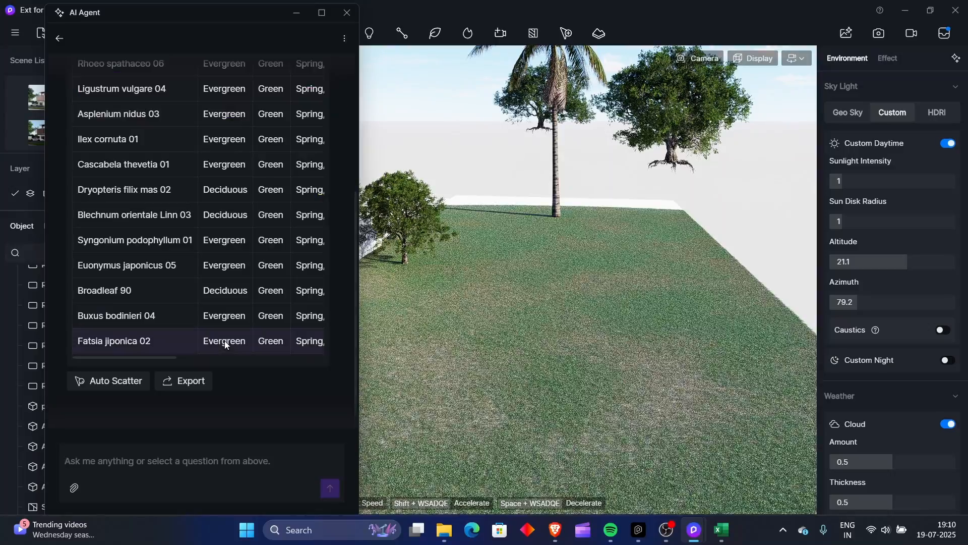
Auto Scatter the floralless plan onto the grass plot and update all its outdated plant assets, hiding the update progress
click(119, 387)
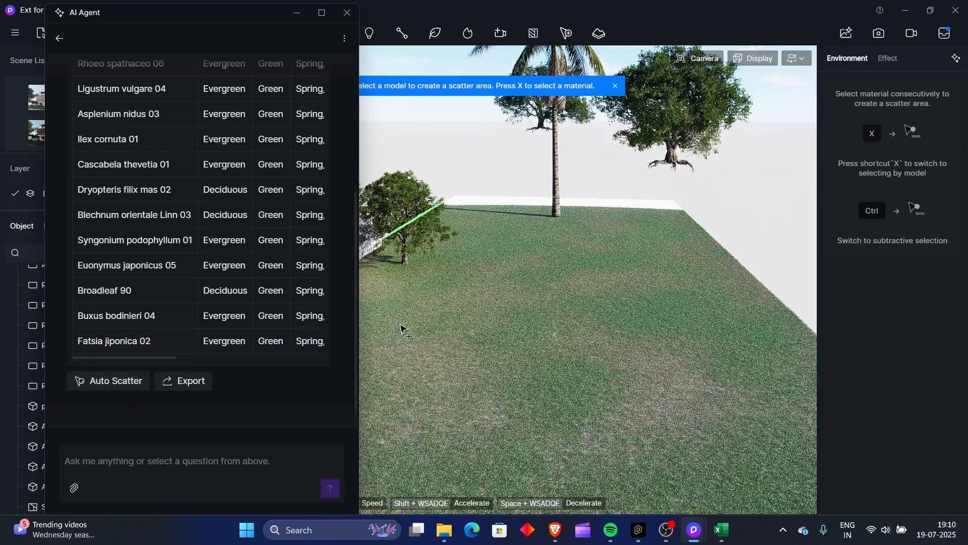
click(538, 334)
click(516, 109)
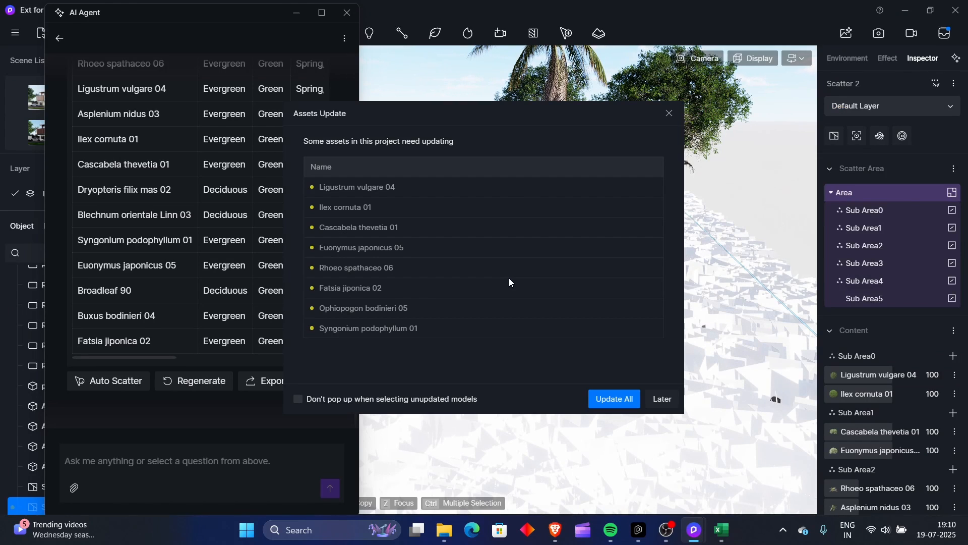
click(624, 401)
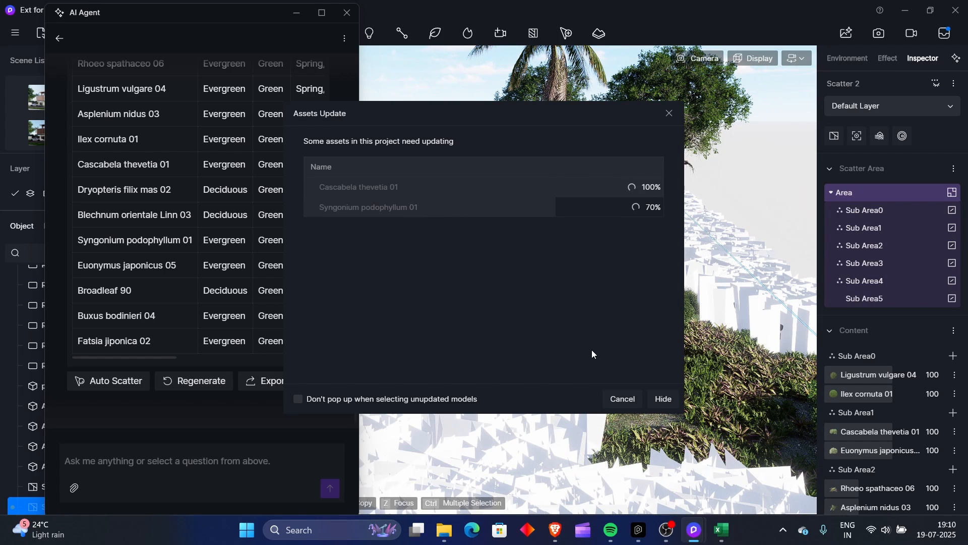
click(661, 399)
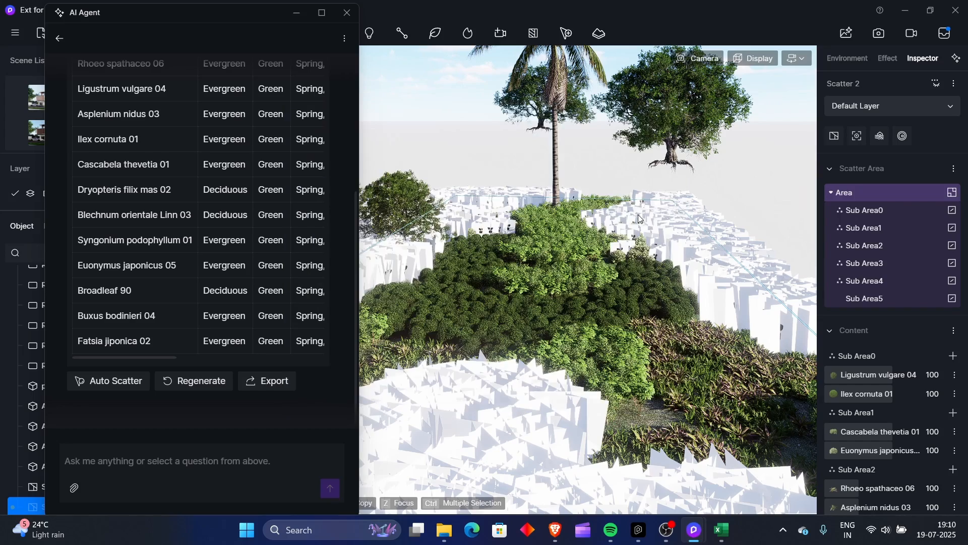
Examine the scattered foliage garden from several viewpoints, closing the AI Agent for an unobstructed view
right_drag(548, 222, 541, 251)
key(s)
key(s)
key(w)
key(s)
key(e)
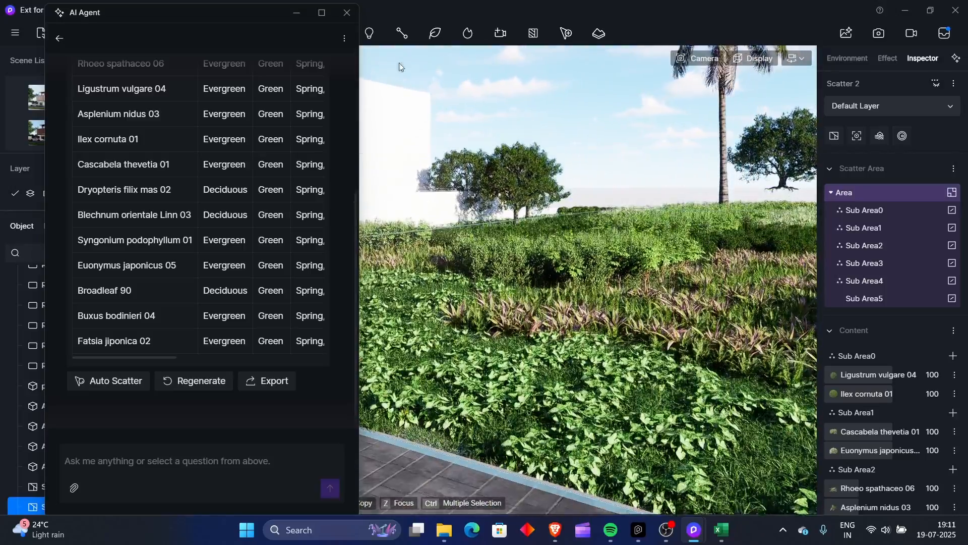
click(346, 12)
key(e)
right_drag(420, 232, 479, 258)
key(a)
key(s)
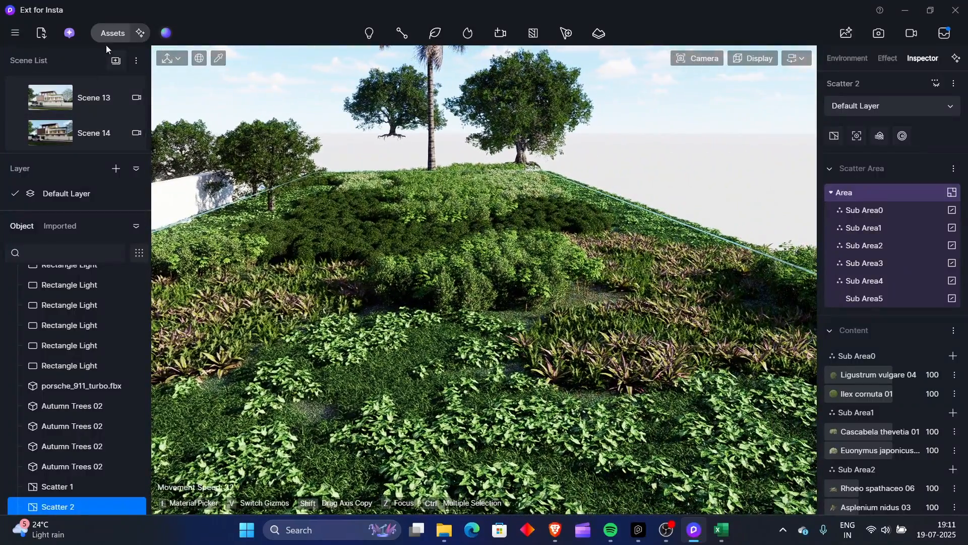
Export the floralless garden's plant list from the AI Agent as SmartPlanting.xlsx in Downloads, replacing the existing file
click(69, 33)
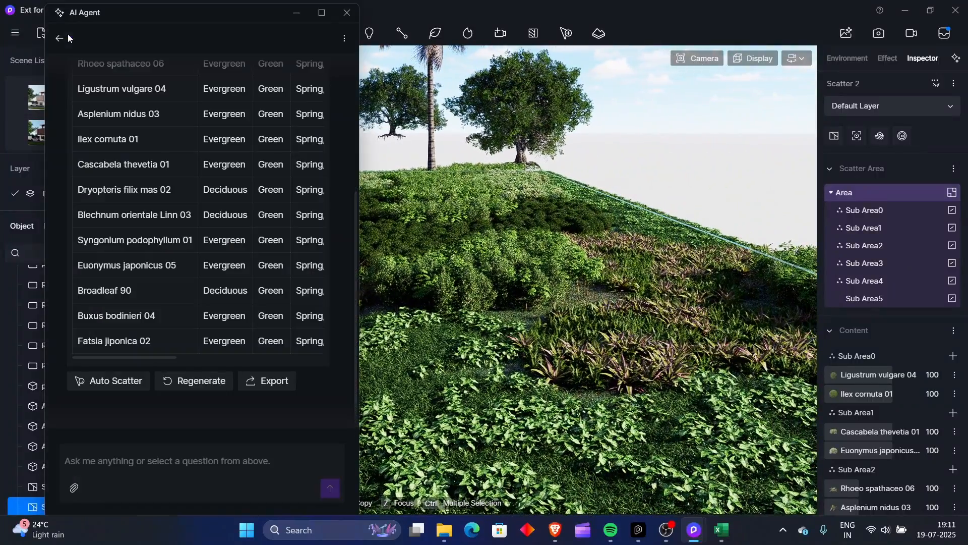
click(279, 381)
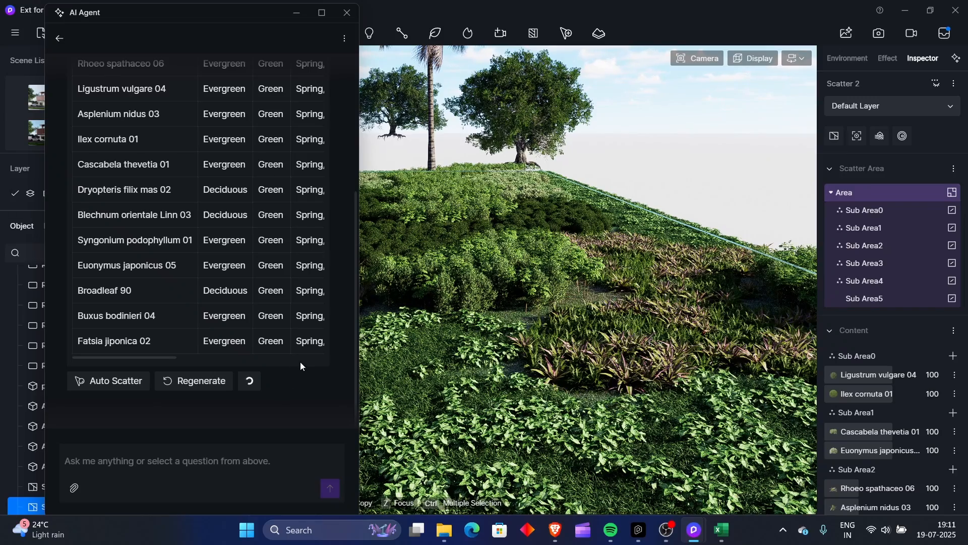
click(440, 285)
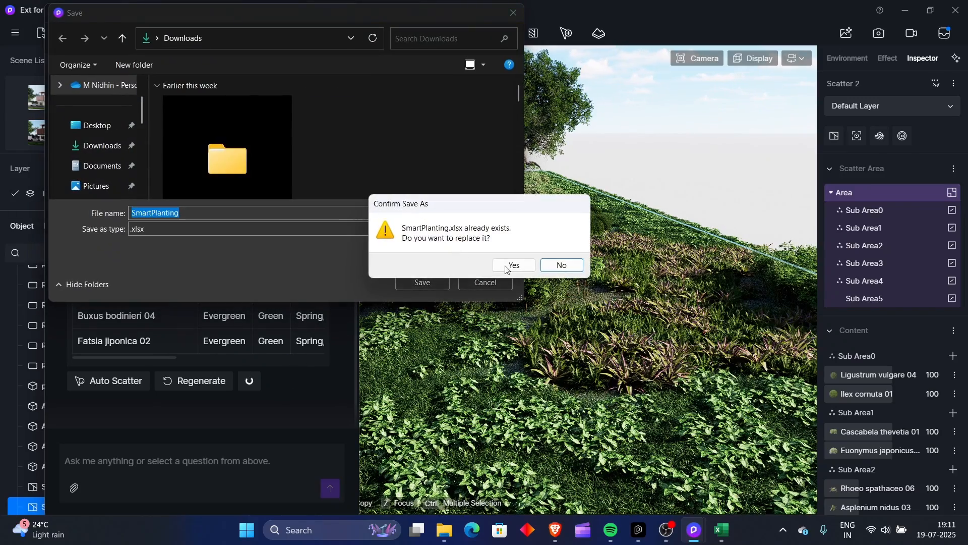
click(510, 263)
Open the SmartPlanting workbook from Downloads in Excel, review its plant list, and return to D5 Render
click(444, 529)
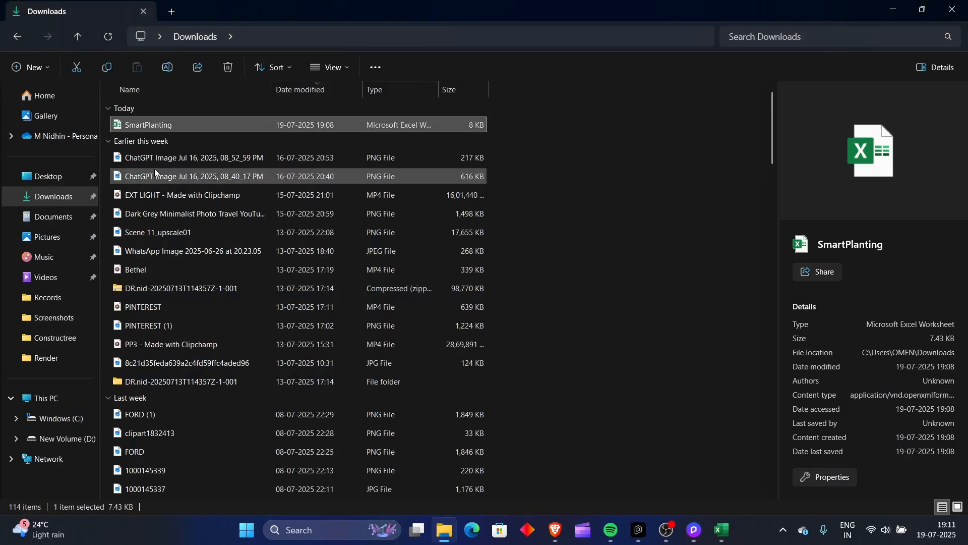
double_click(145, 125)
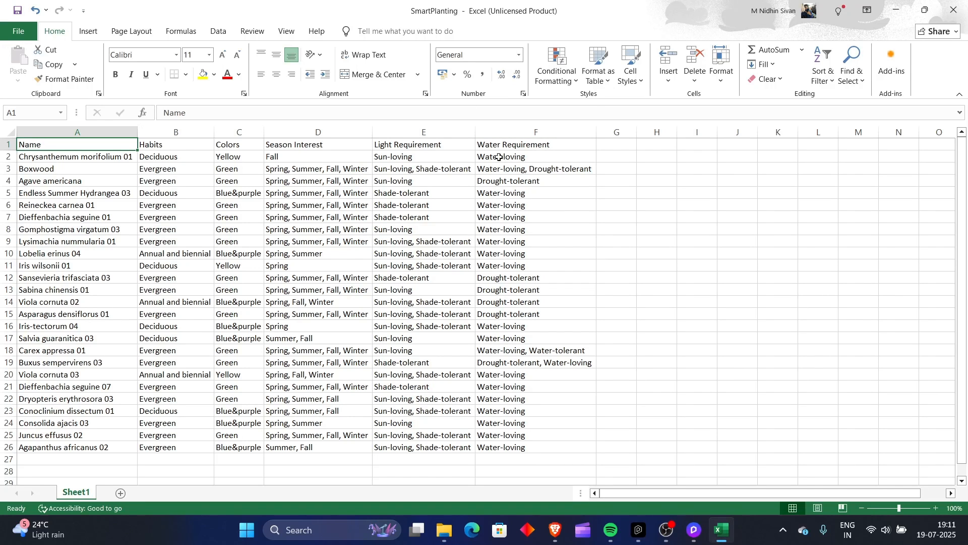
scroll(138, 356, down, 4)
scroll(141, 357, up, 4)
click(695, 530)
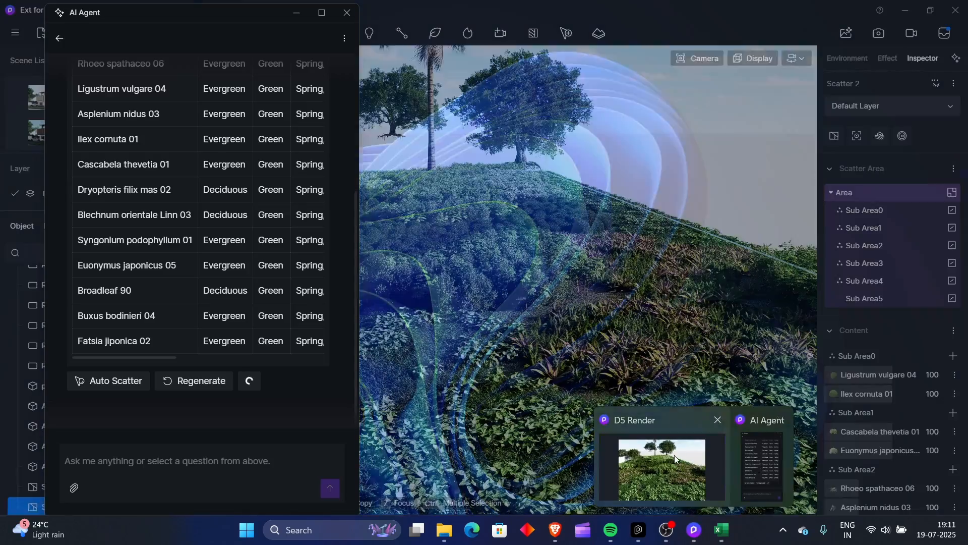
click(674, 455)
Ask D5 Bot "Why does the scene crash or fail to open?", read through its answer, and return to the AI Agent's start page
click(58, 38)
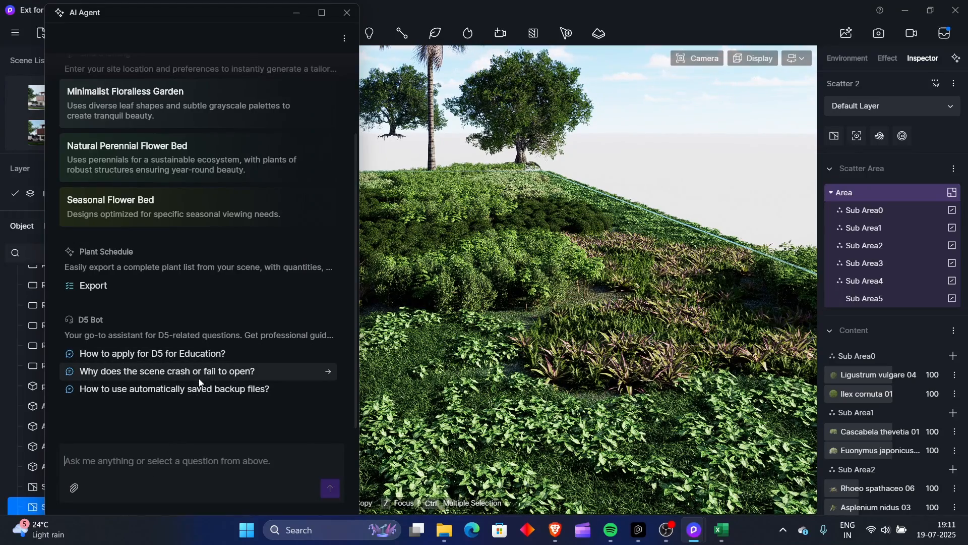
click(145, 374)
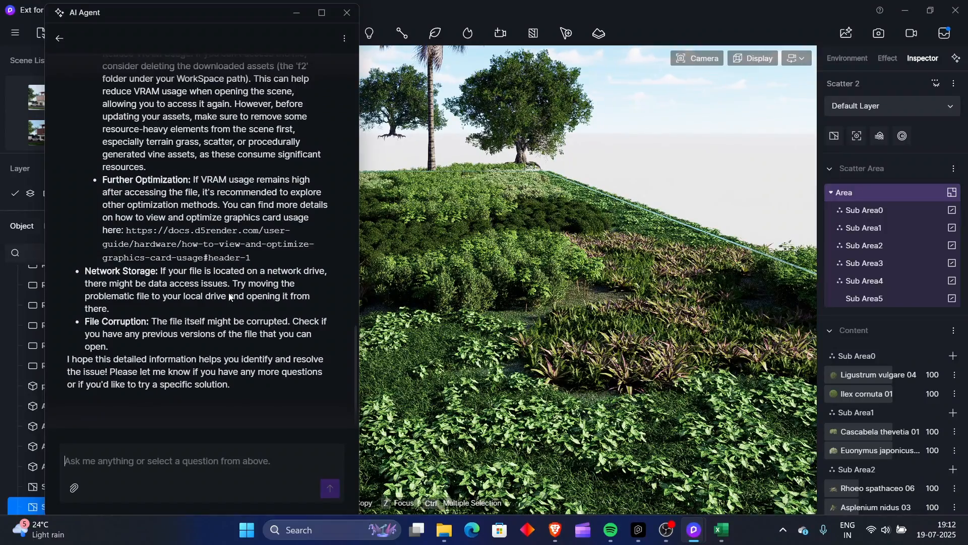
scroll(229, 295, up, 10)
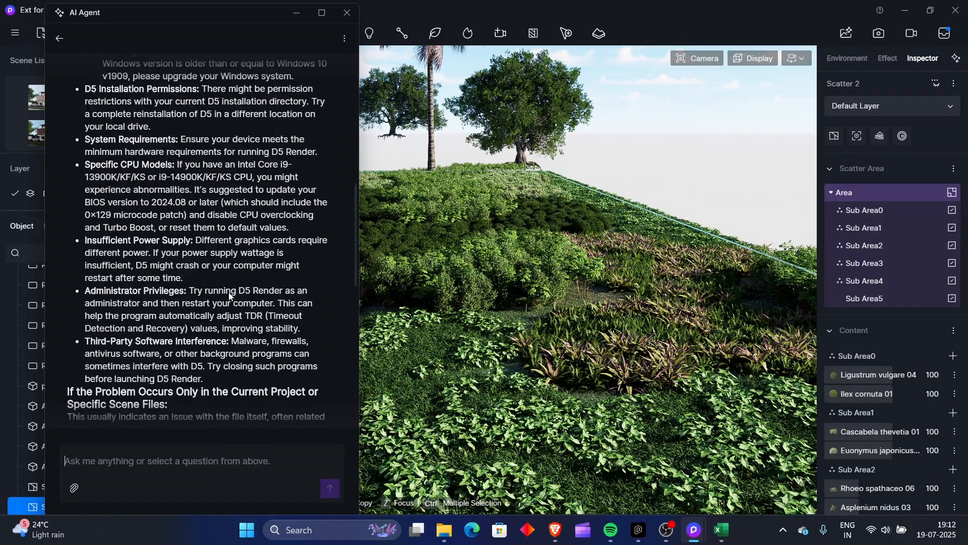
scroll(229, 292, up, 15)
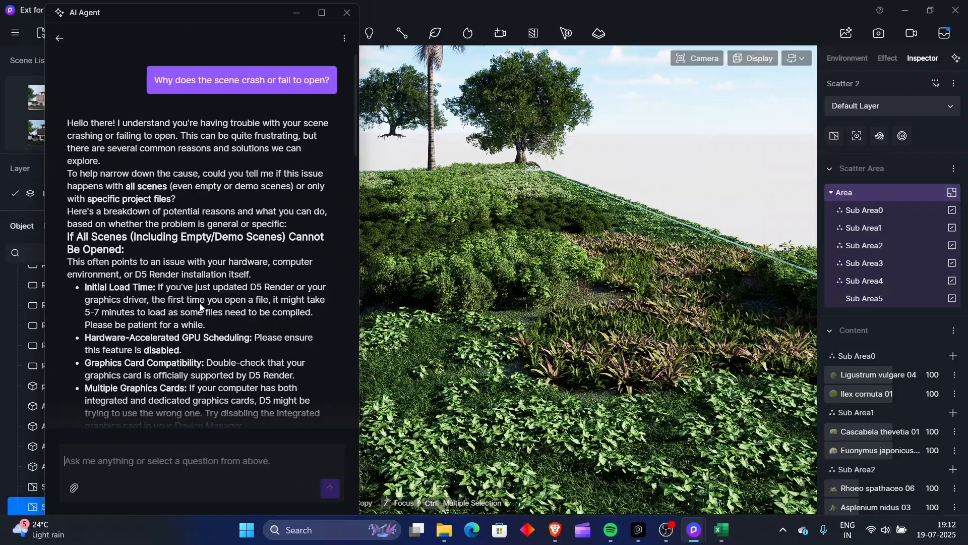
scroll(200, 308, down, 3)
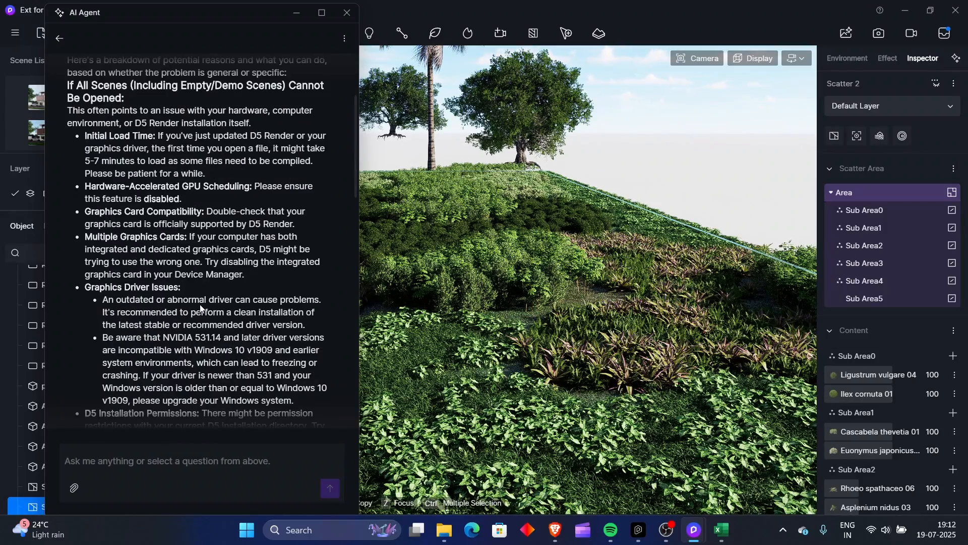
scroll(204, 268, down, 3)
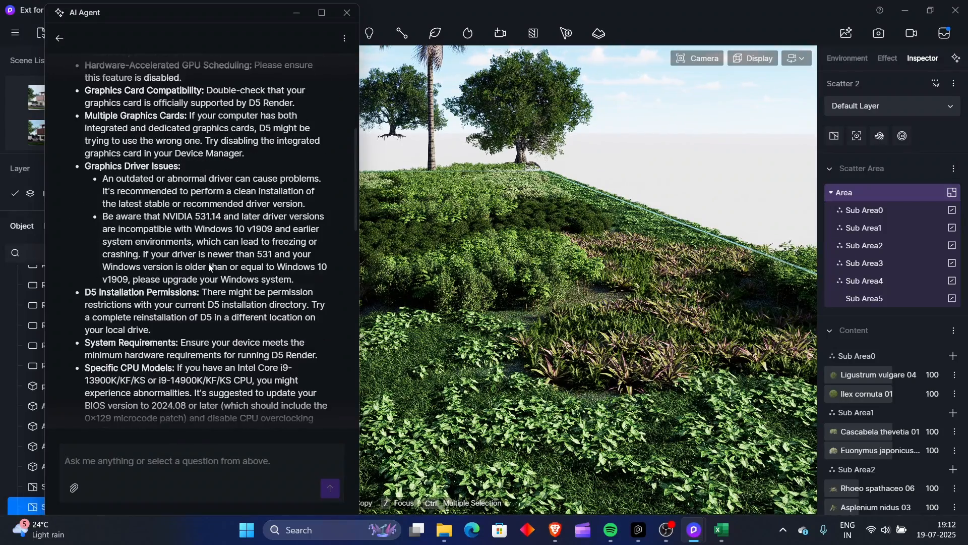
scroll(208, 264, down, 3)
scroll(209, 268, down, 8)
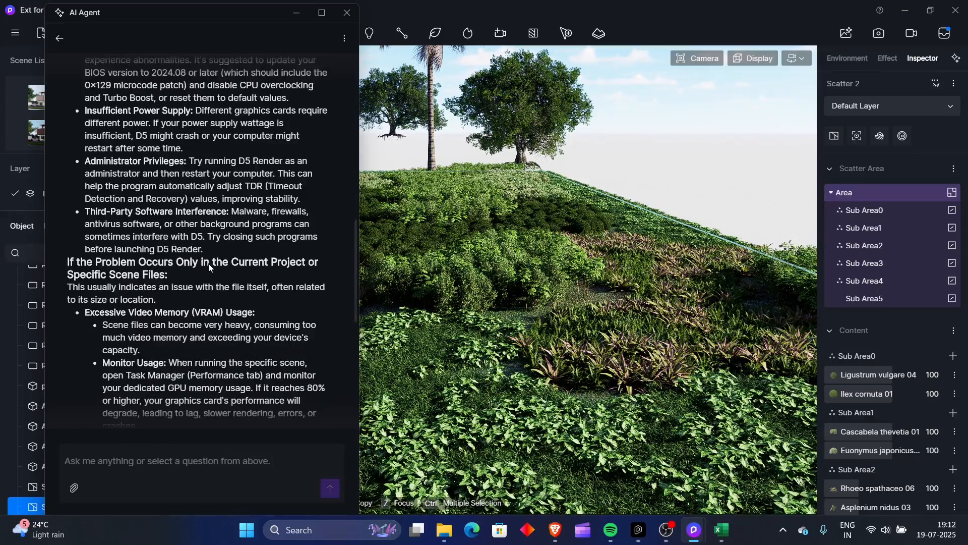
click(60, 39)
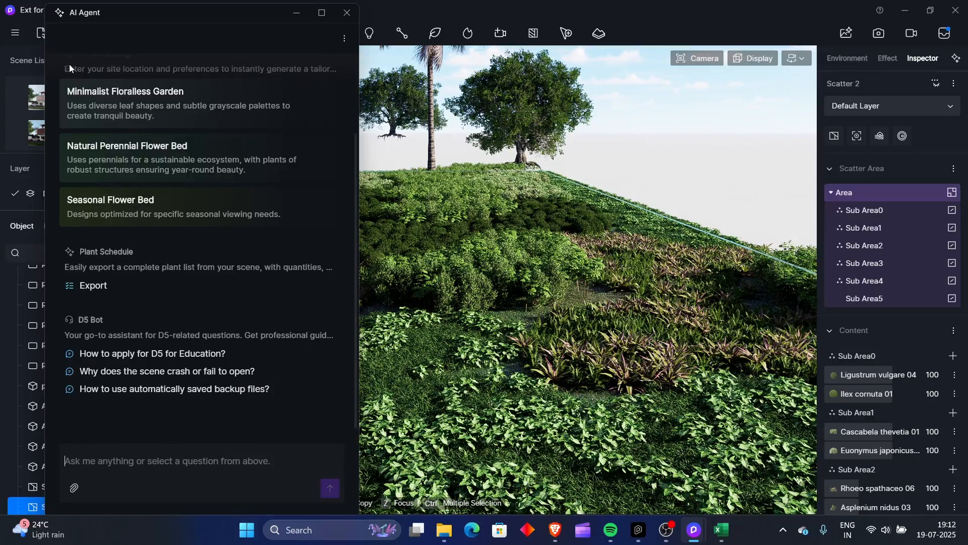
Close the AI Agent and open the online Material assets library with the house's street facade in view
middle_drag(495, 256, 580, 235)
click(344, 17)
key(s)
right_drag(433, 196, 365, 189)
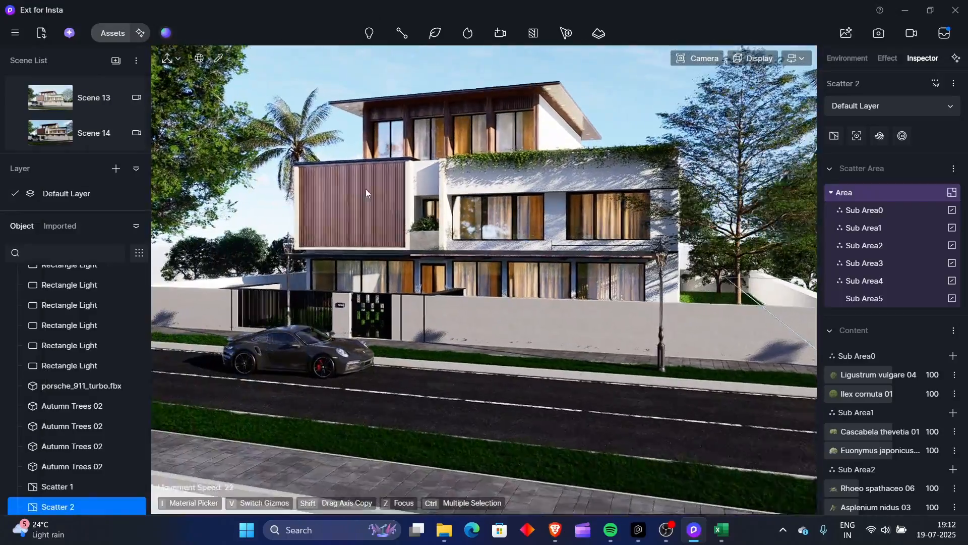
click(104, 37)
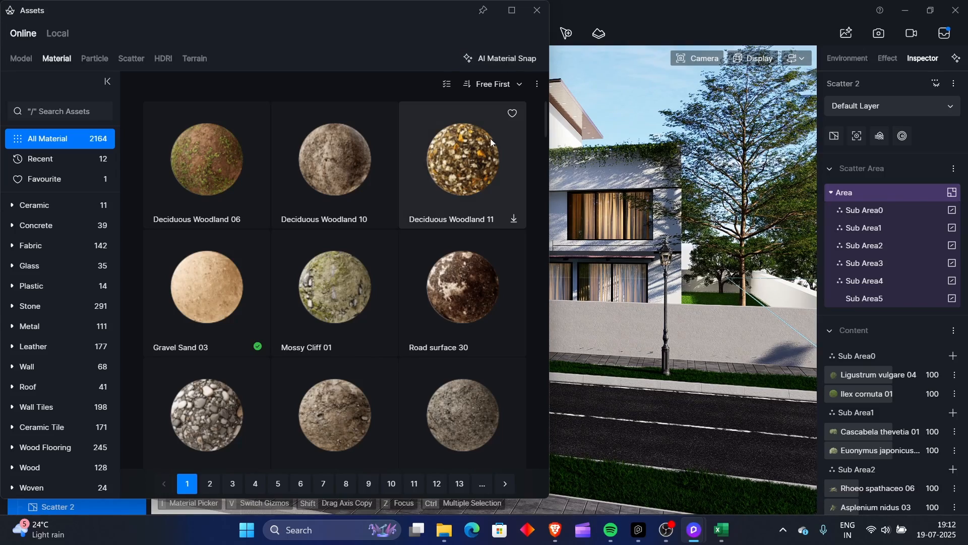
Switch to the Brave browser and open the Pinterest site in a new tab through a Google search
click(555, 530)
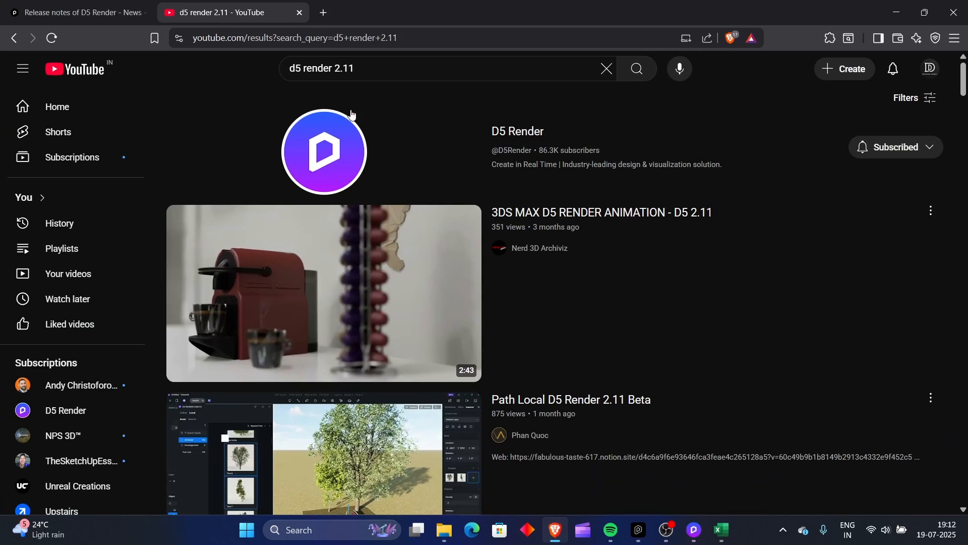
click(323, 12)
text(p)
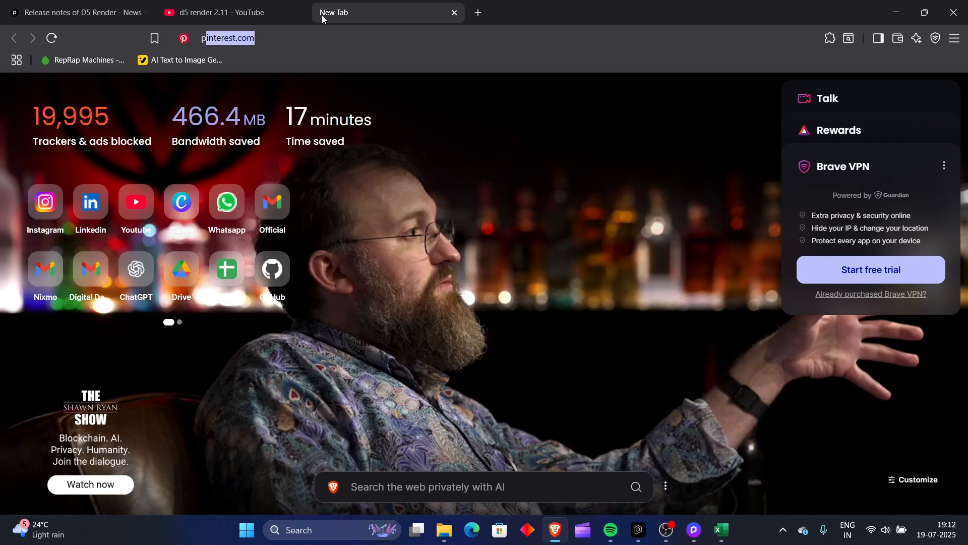
text(iinter)
key(Down)
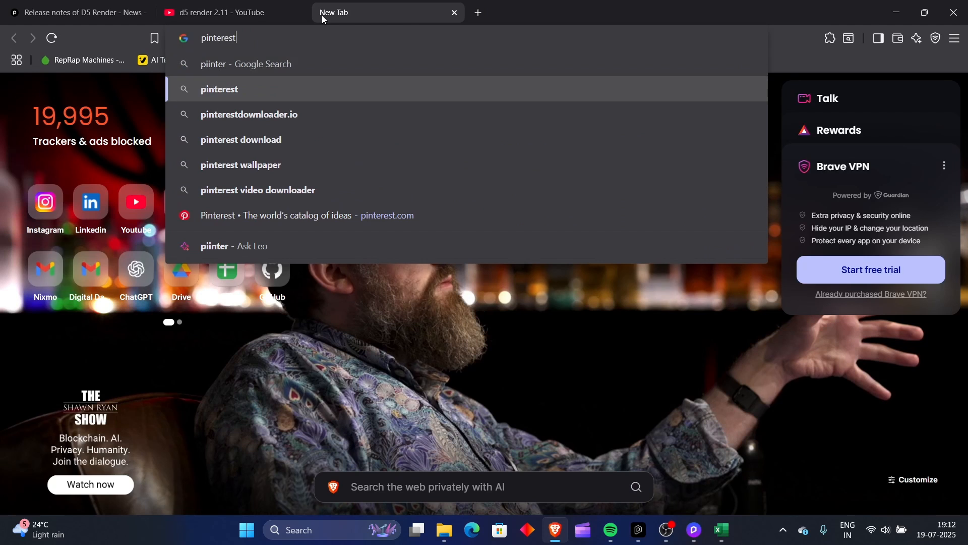
key(Return)
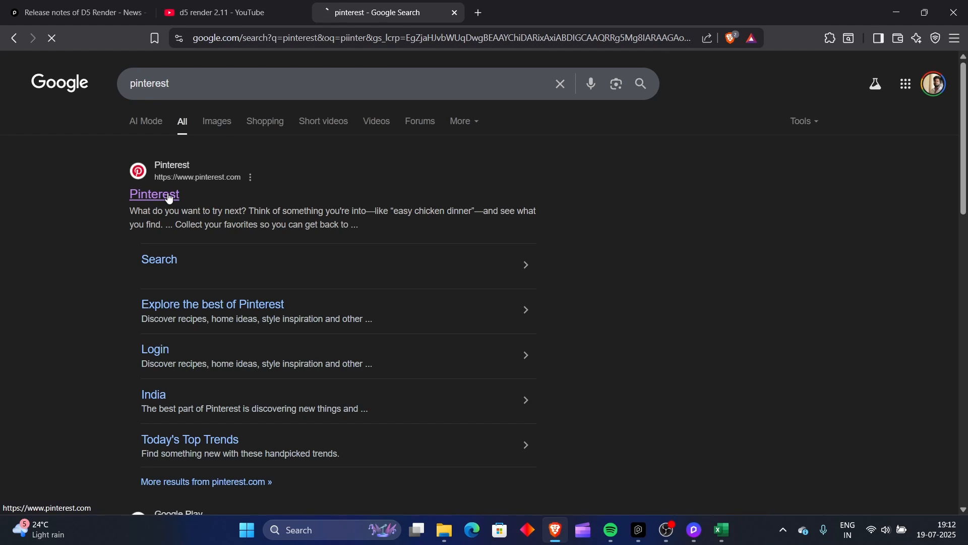
click(160, 196)
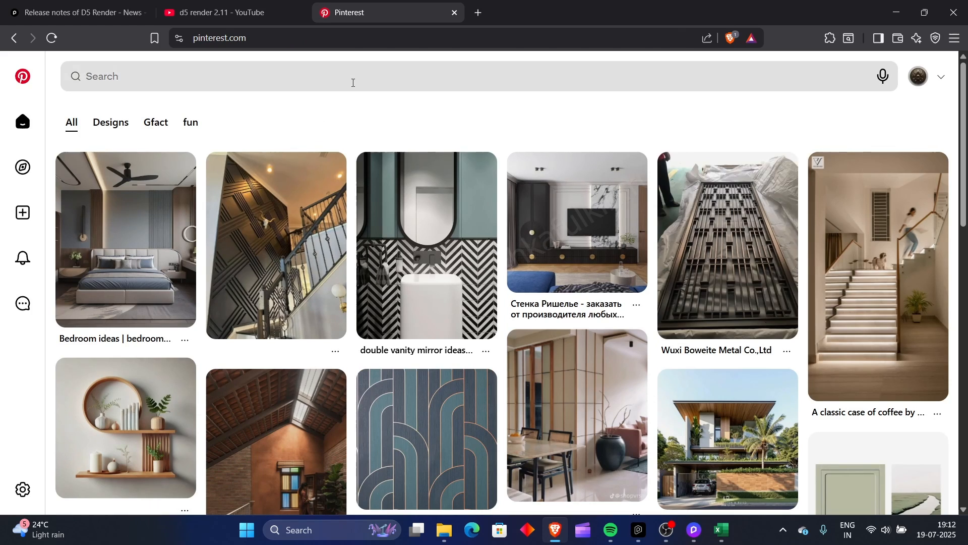
Search Pinterest for "red brick texture"
click(353, 82)
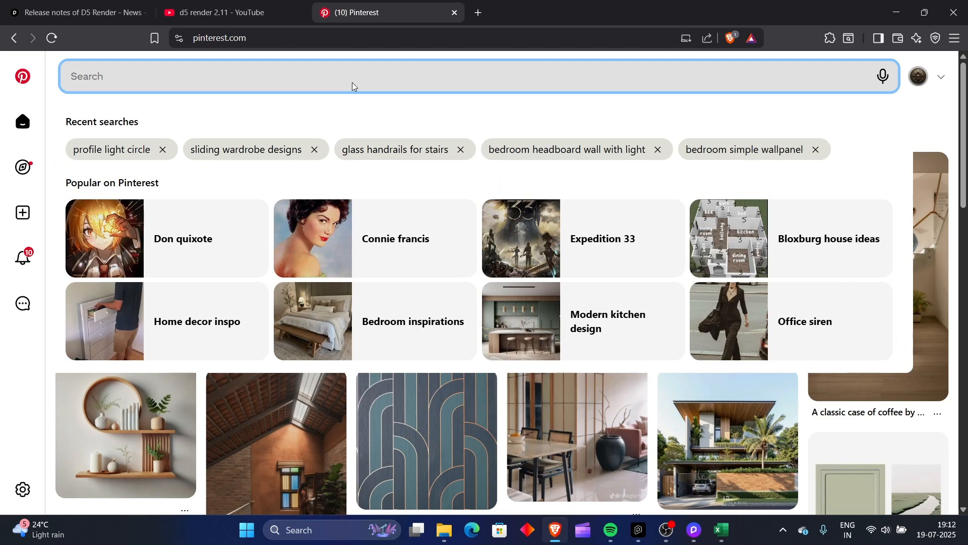
text(red brick textu)
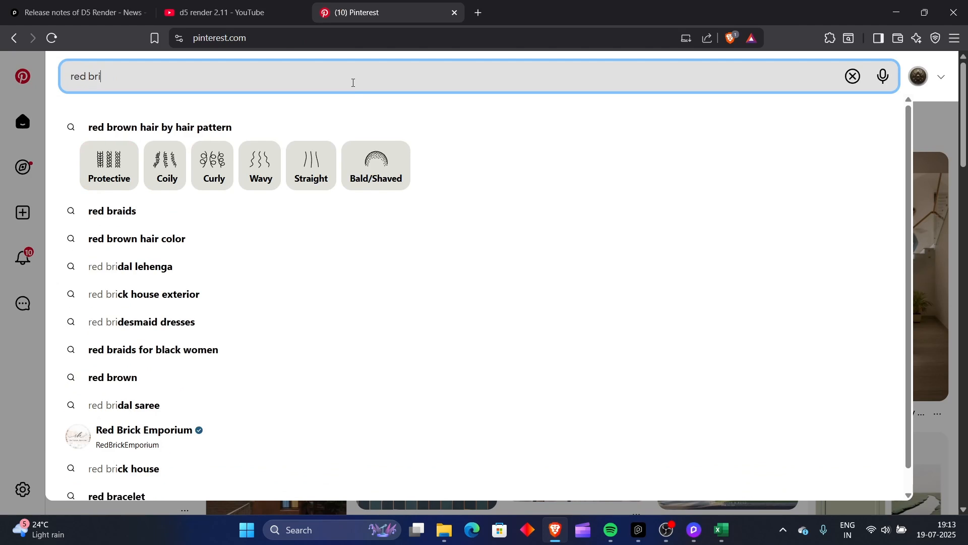
text(re)
key(Return)
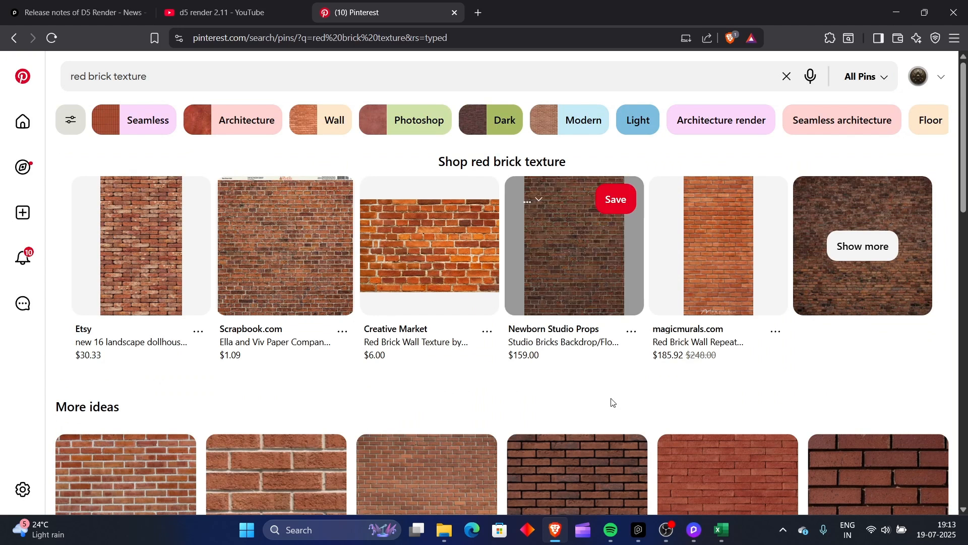
Browse the red brick texture results and open the "Tradizionale Rosso - Textura" pin
scroll(627, 408, down, 2)
scroll(627, 408, down, 1)
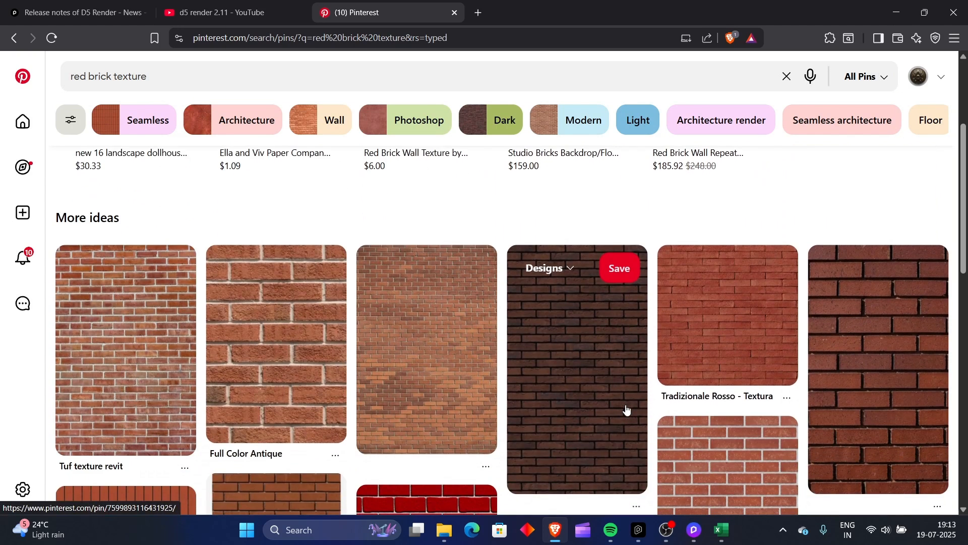
scroll(626, 408, down, 1)
scroll(624, 408, down, 3)
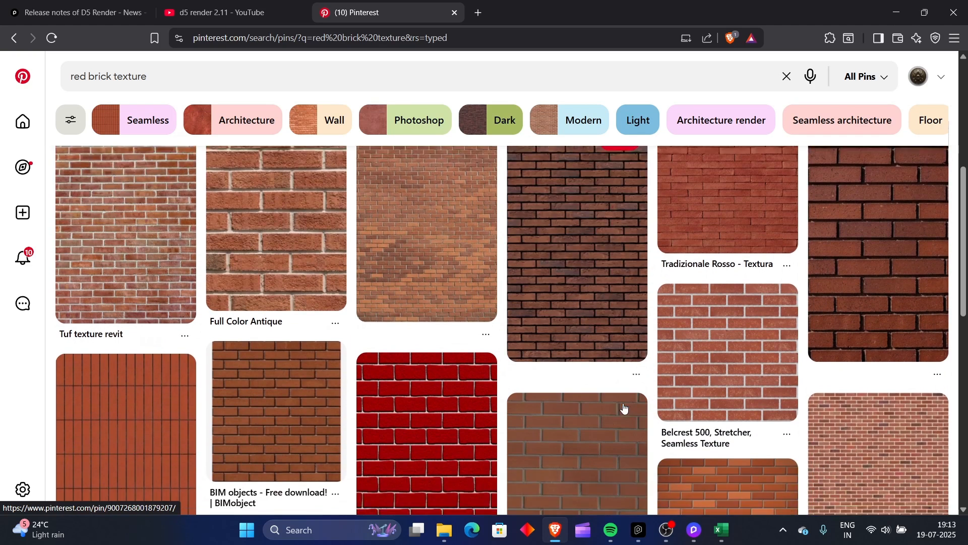
scroll(624, 408, down, 3)
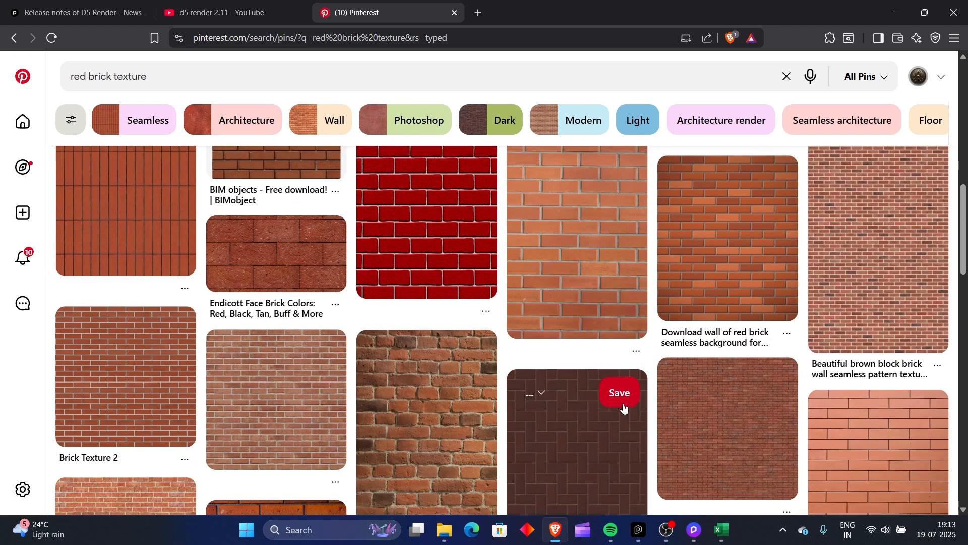
scroll(624, 406, down, 3)
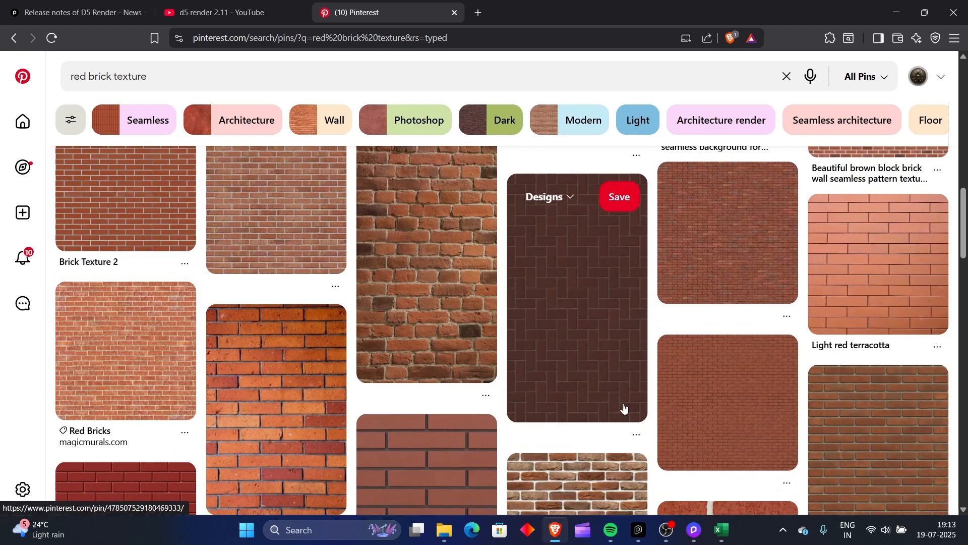
scroll(624, 408, down, 3)
scroll(624, 408, down, 2)
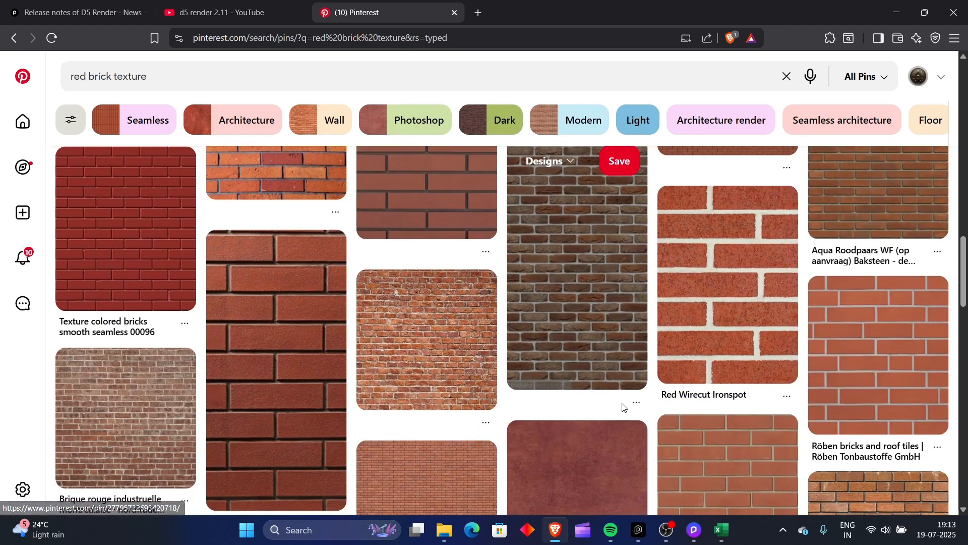
scroll(625, 408, down, 10)
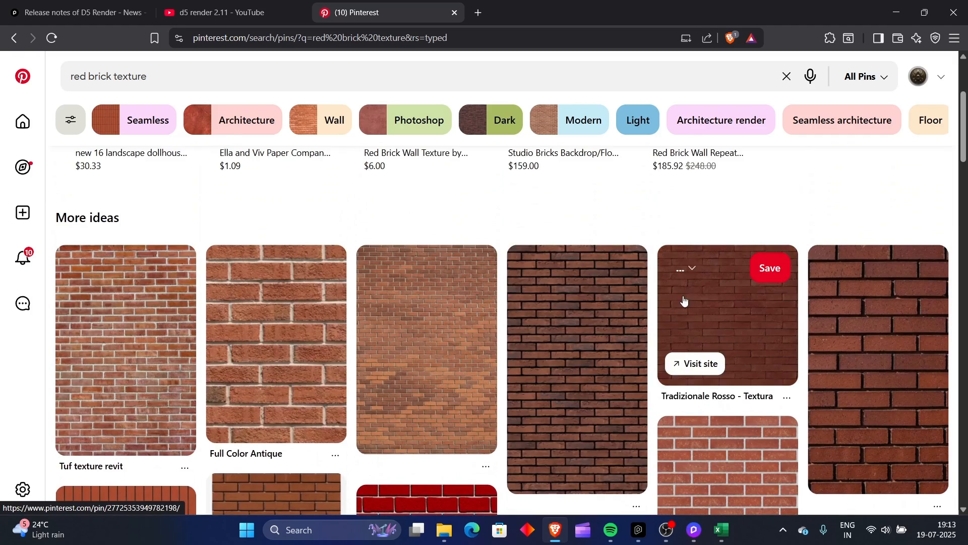
click(684, 301)
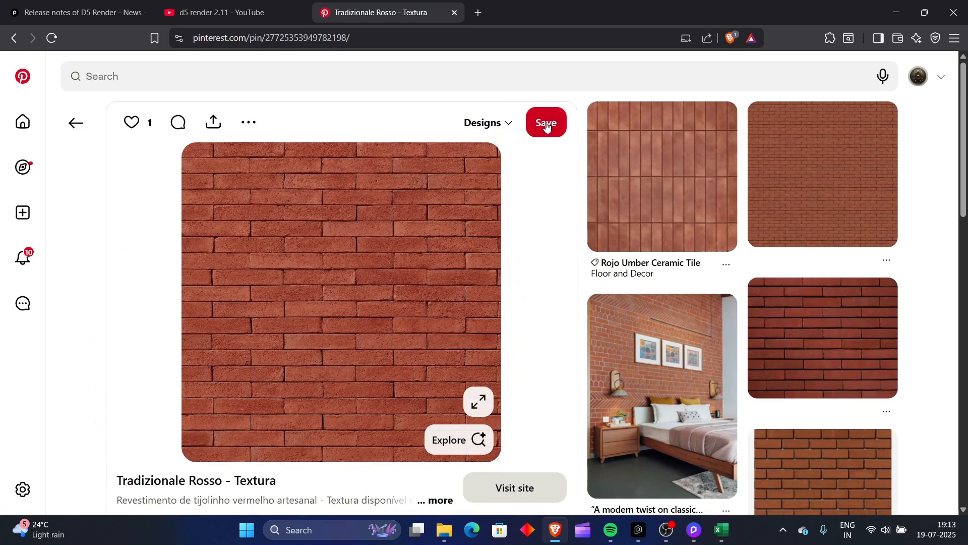
Enlarge the Tradizionale Rosso brick image and save it to the computer as a JPG under its suggested file name
click(479, 406)
right_click(493, 297)
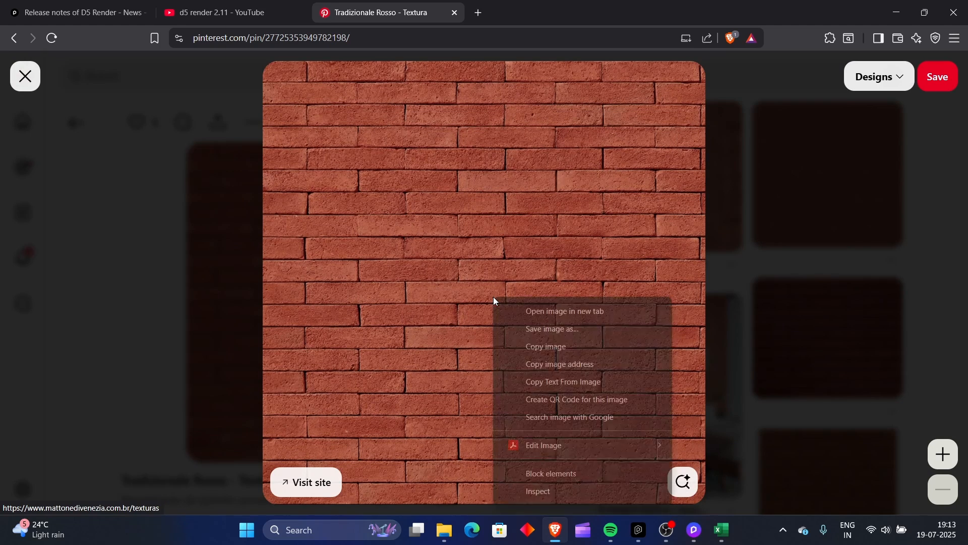
click(584, 334)
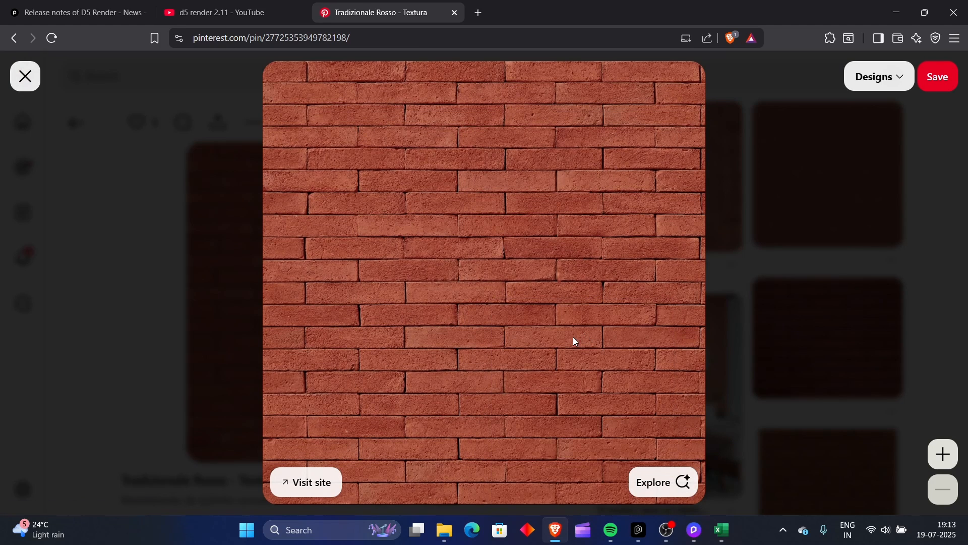
click(384, 278)
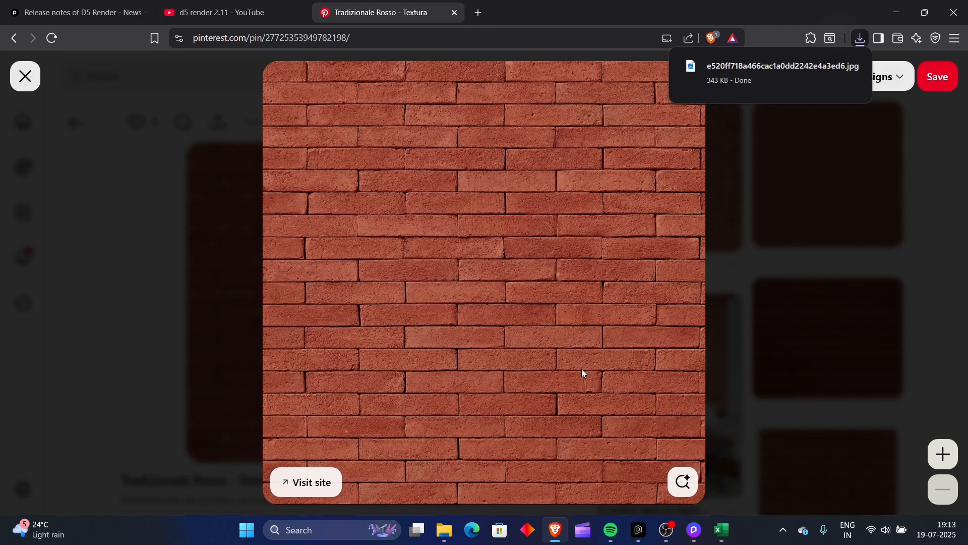
mouse_move(695, 530)
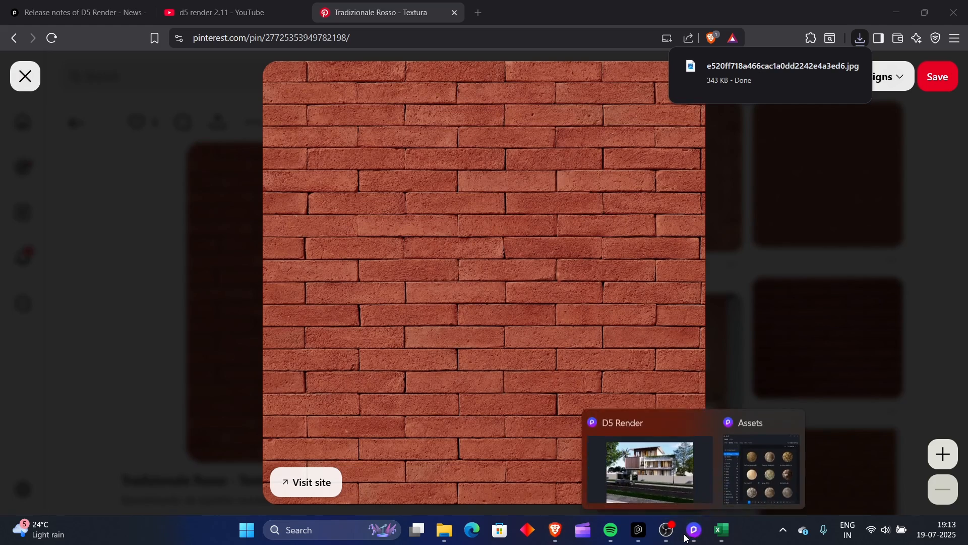
Switch back to D5 Render and close the Assets window while keeping AI Material Snap open
click(676, 461)
click(516, 57)
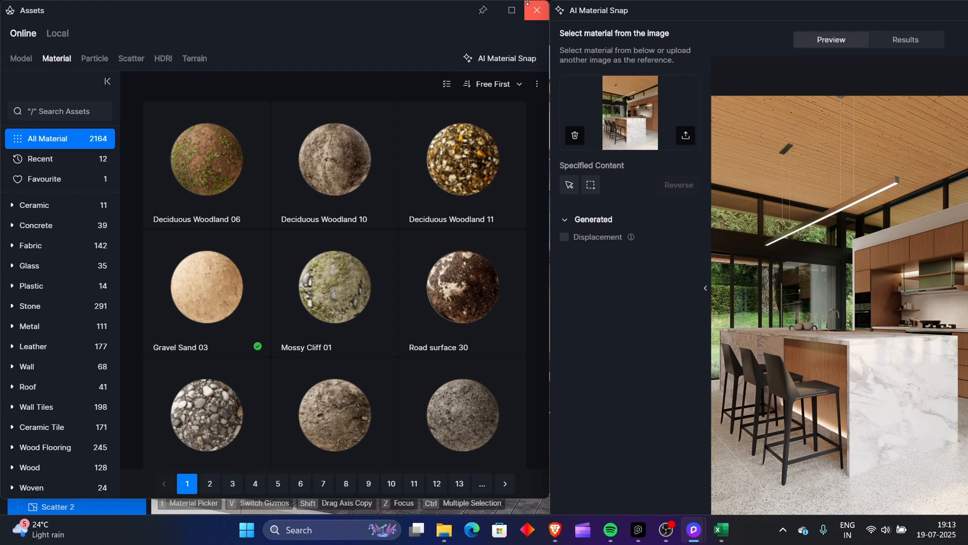
click(535, 17)
Upload the red brick image e520ff718a466cac1a0dd2242e4a3ed6 from Downloads as the AI Material Snap reference
click(686, 135)
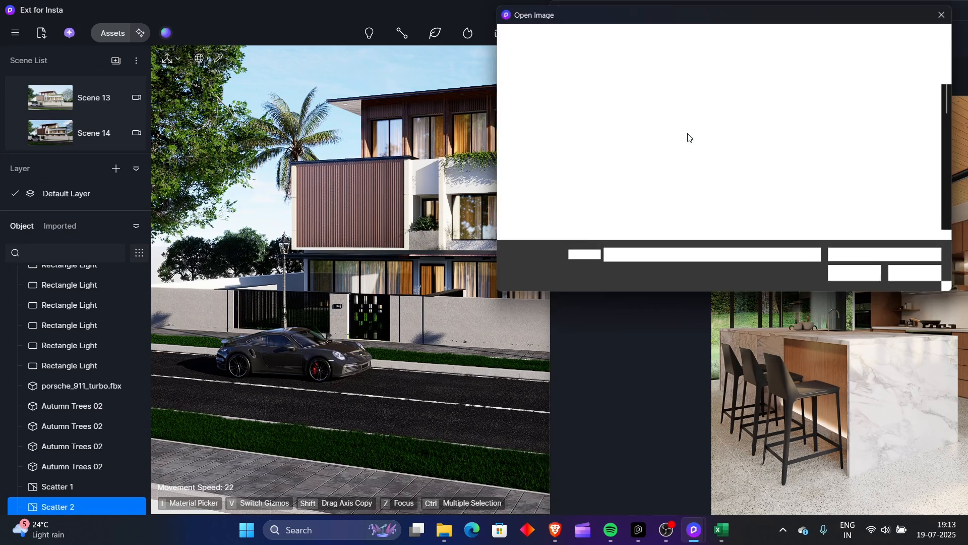
scroll(543, 181, up, 5)
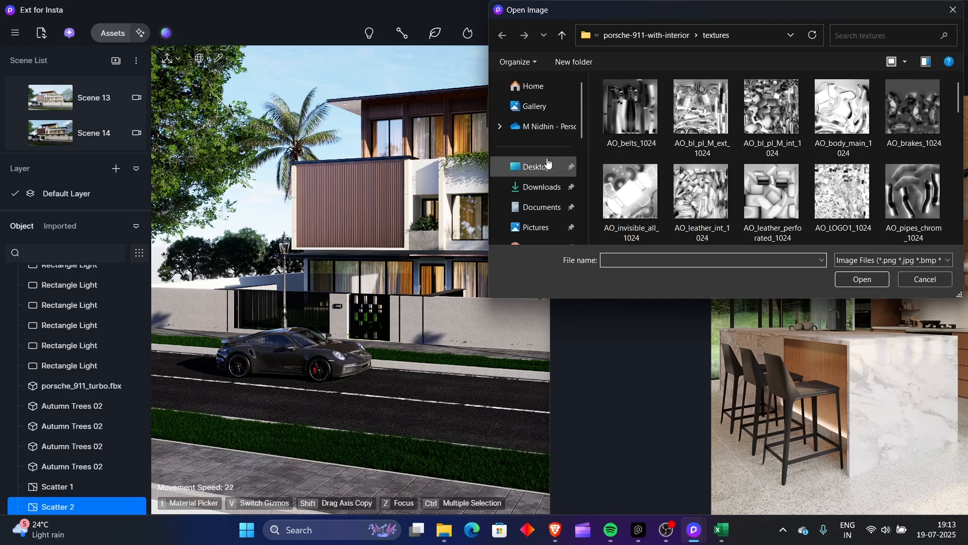
click(555, 187)
click(649, 138)
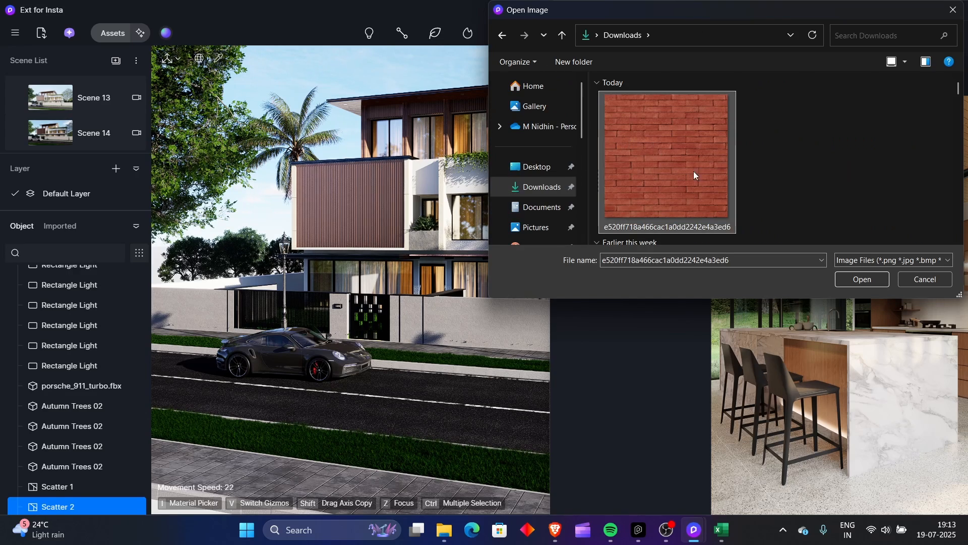
click(880, 260)
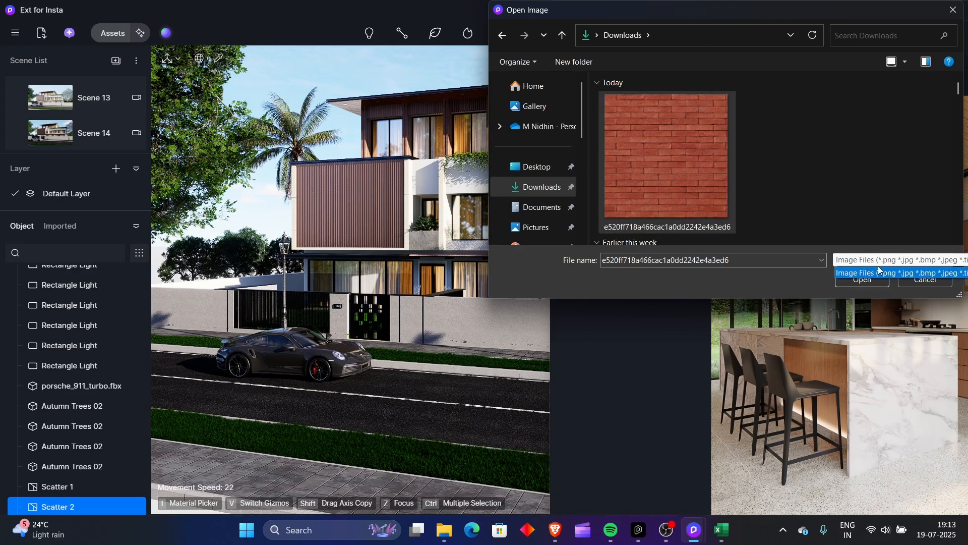
click(758, 16)
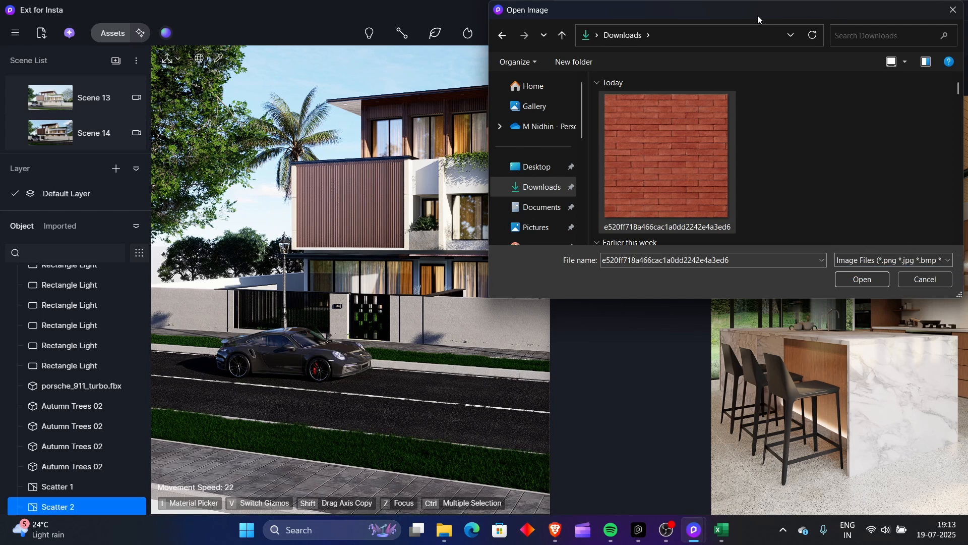
drag(757, 15, 639, 2)
click(789, 260)
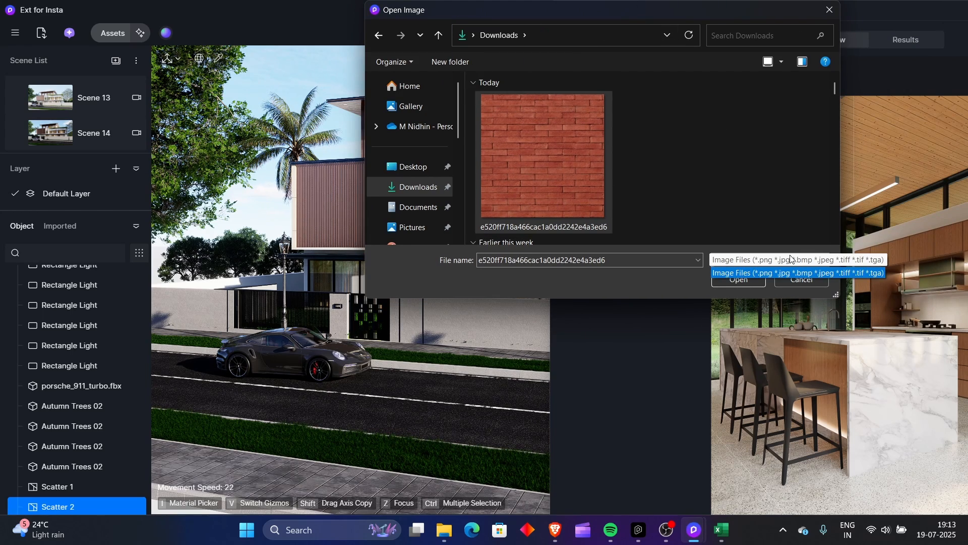
click(785, 204)
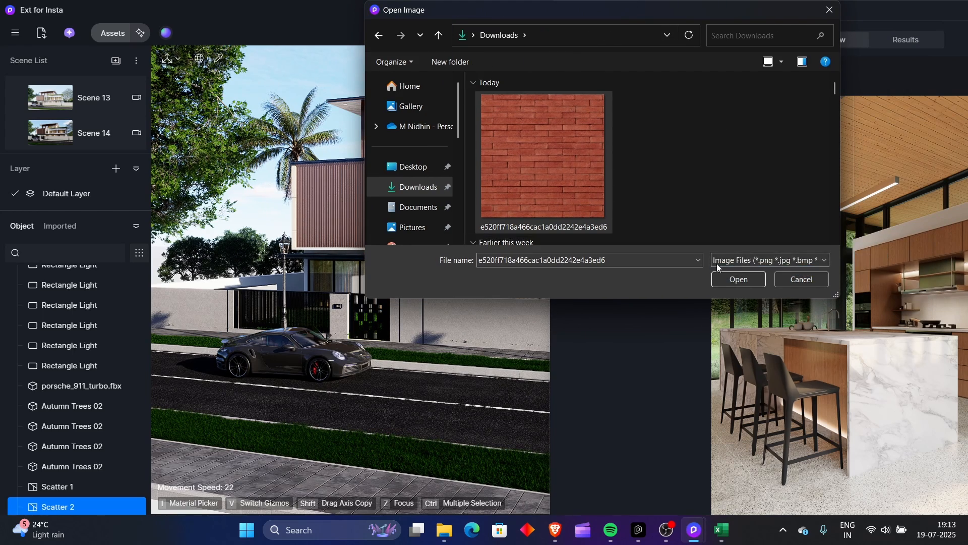
click(739, 280)
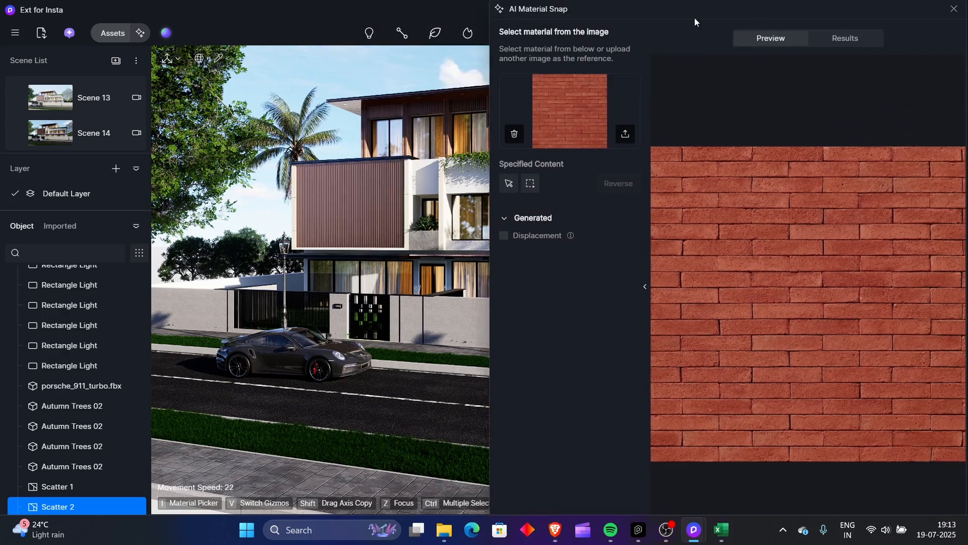
Activate click selection on the brick reference image and enable Displacement for the generated material
drag(694, 20, 298, 16)
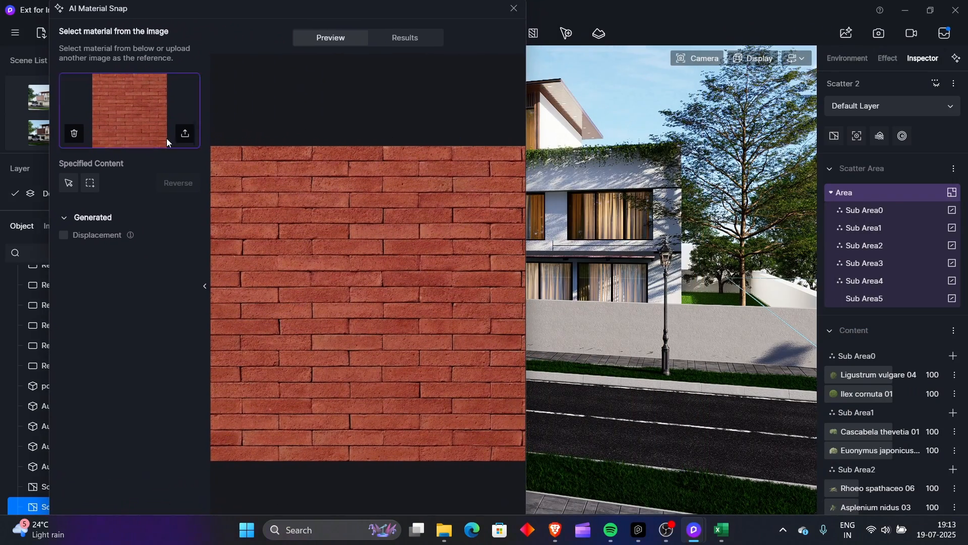
click(70, 183)
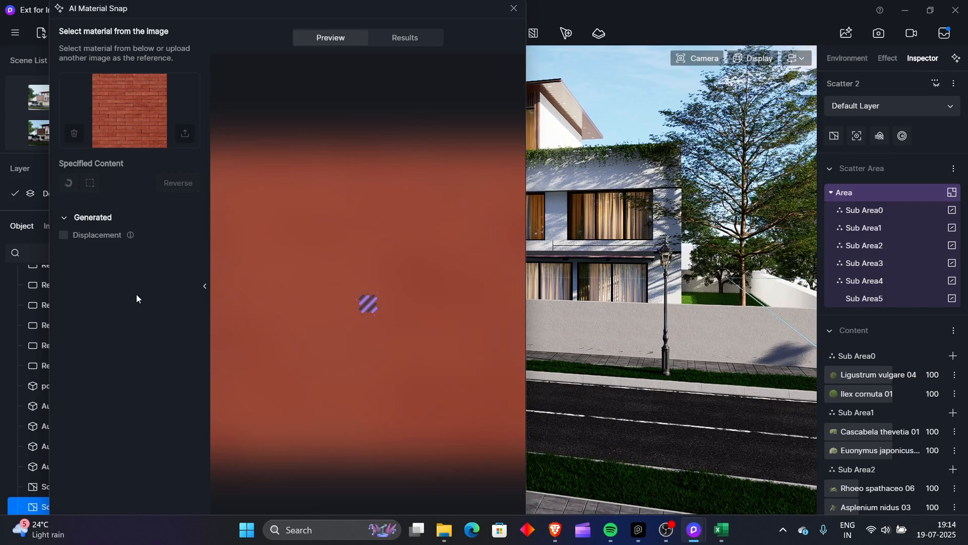
click(62, 237)
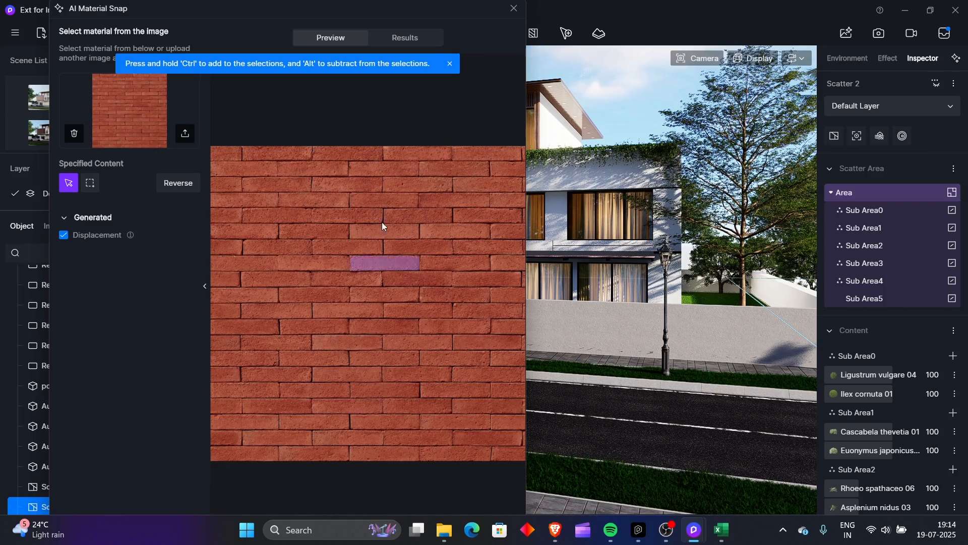
Check the results view of AI Material Snap, dismiss the selection hint and return to the image preview
click(402, 39)
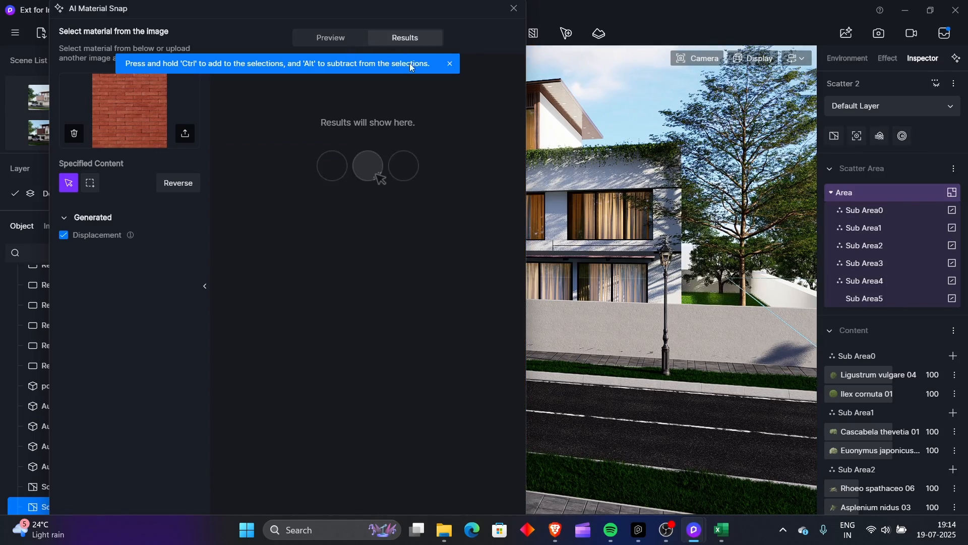
click(450, 64)
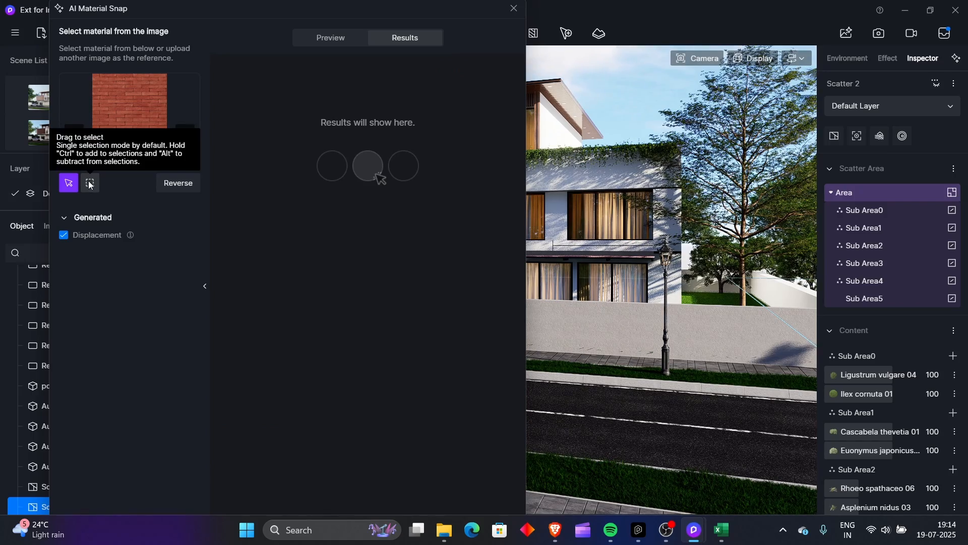
click(346, 38)
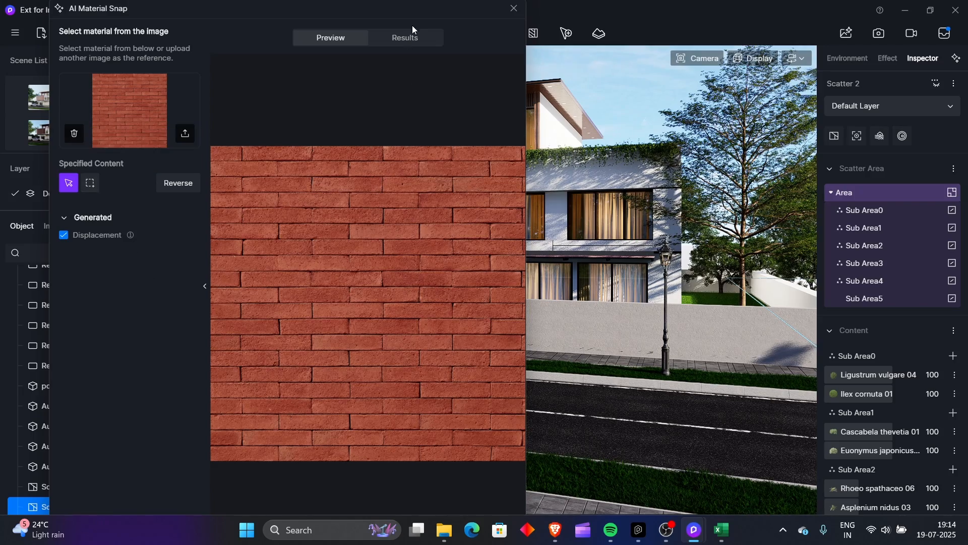
Try to bring the lower part of the AI Material Snap window into view by repositioning it and collapsing its preview
drag(423, 16, 575, 10)
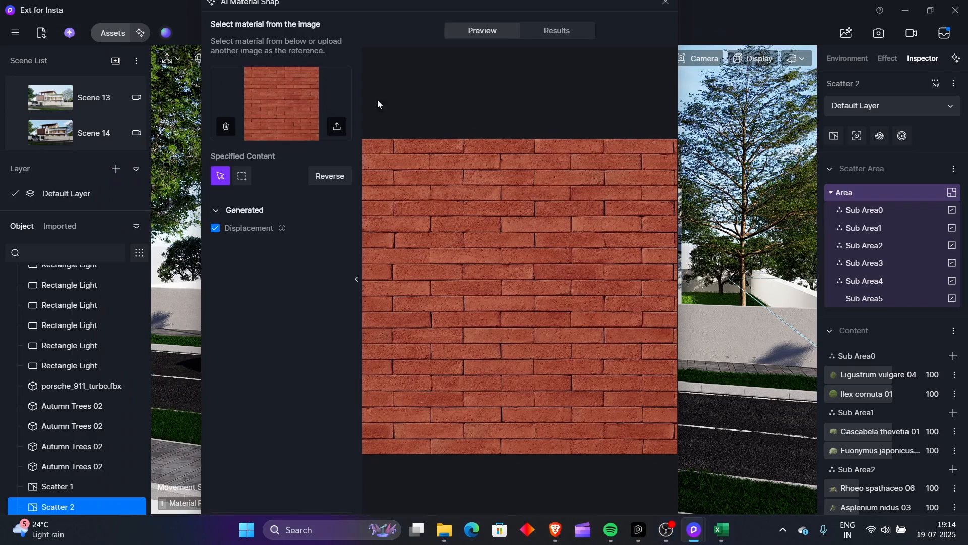
drag(448, 13, 414, 76)
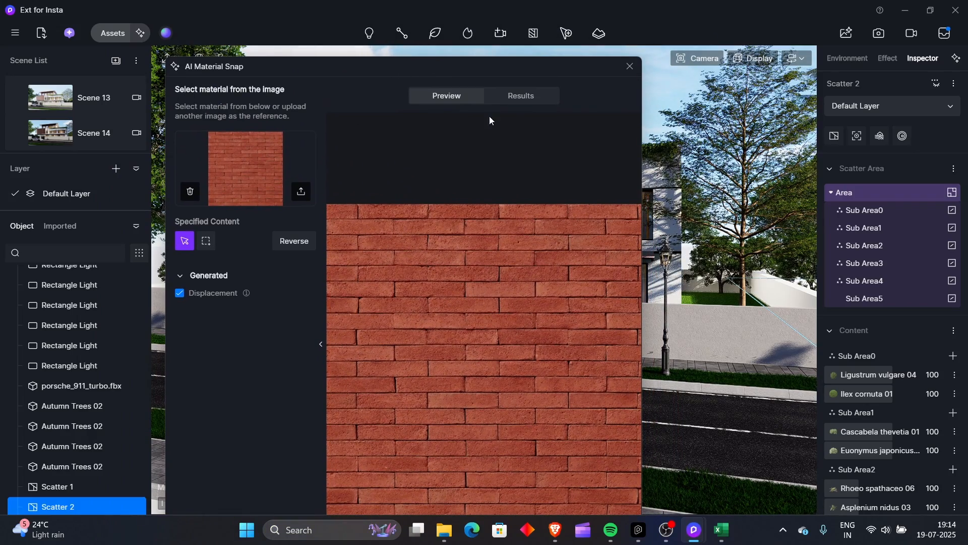
drag(375, 135, 386, 64)
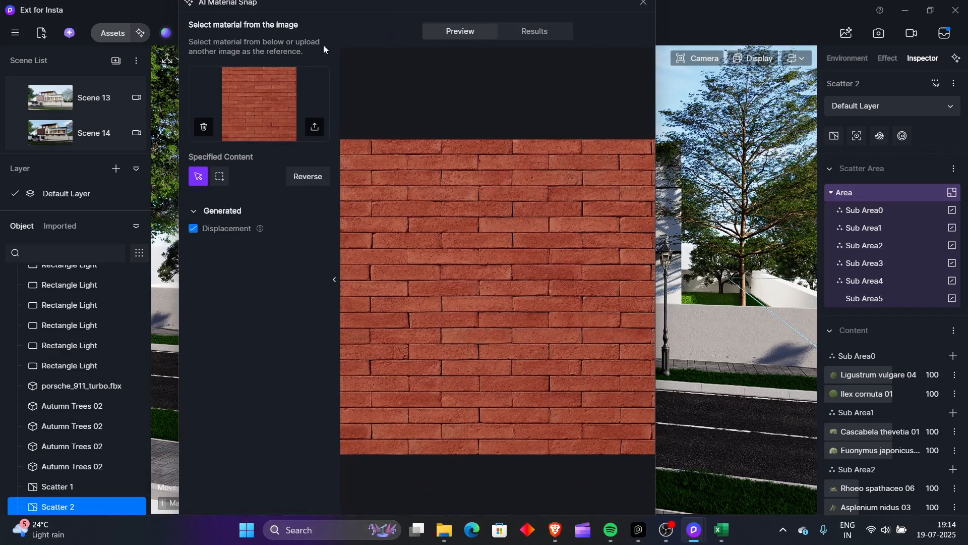
drag(359, 11, 442, 14)
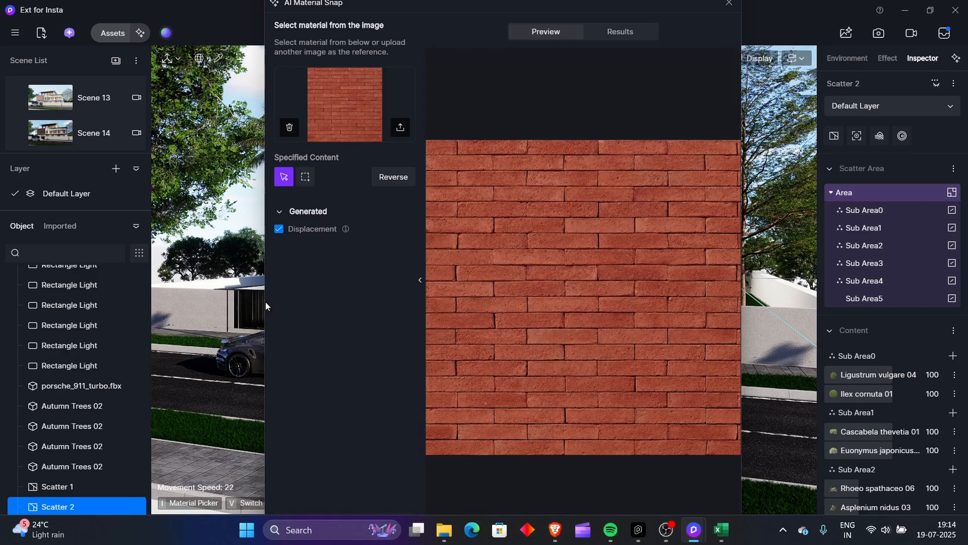
click(420, 280)
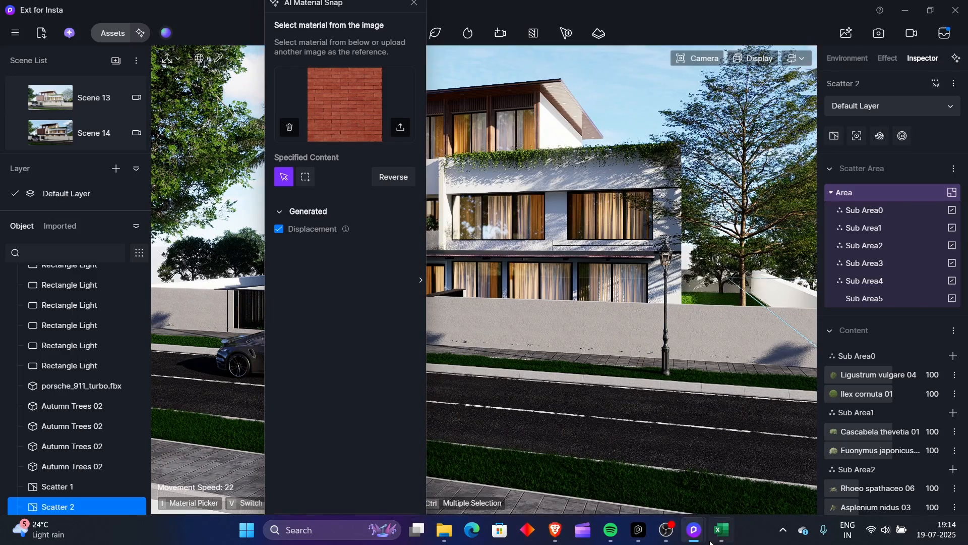
Set the Windows taskbar to hide automatically in the taskbar behaviors, then return to D5 Render
right_click(762, 529)
click(789, 501)
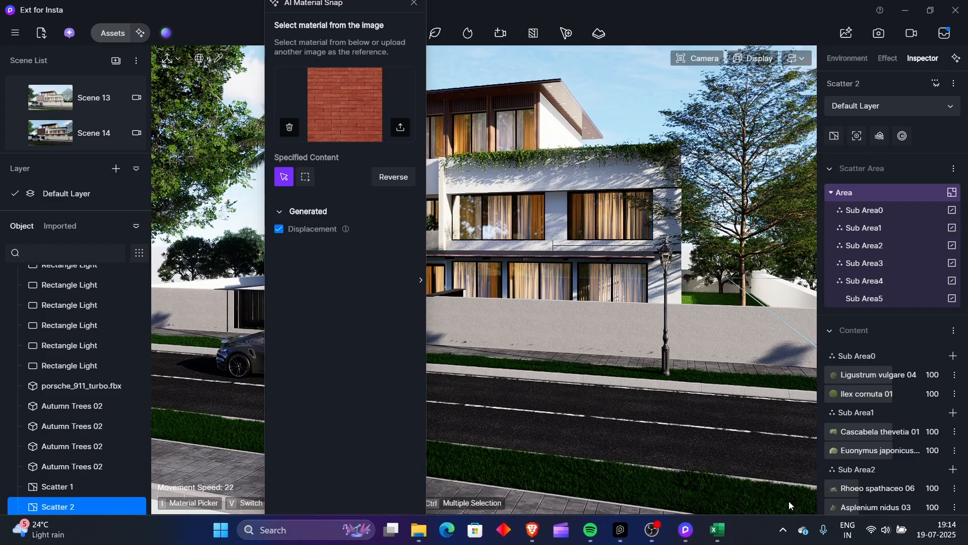
scroll(454, 422, down, 3)
scroll(469, 431, up, 2)
click(472, 353)
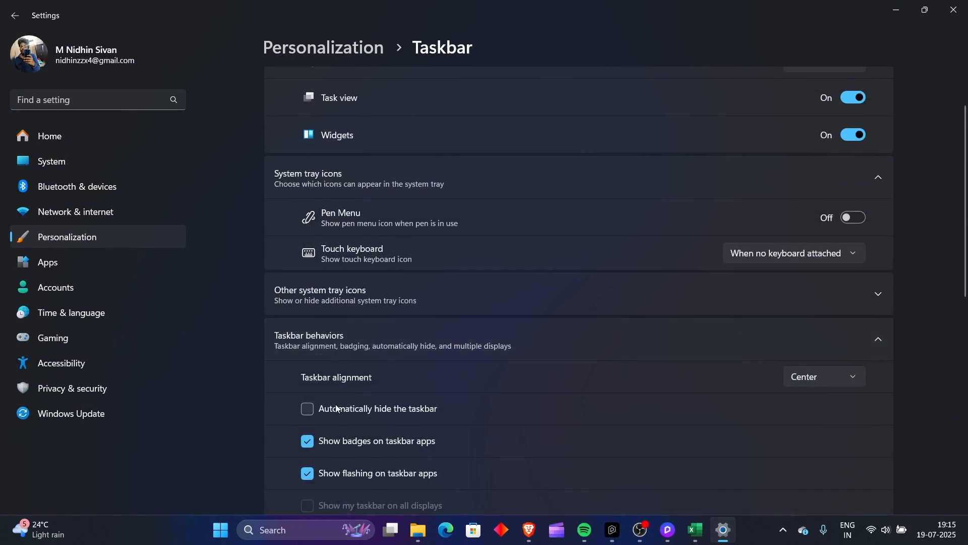
scroll(337, 408, down, 2)
click(363, 274)
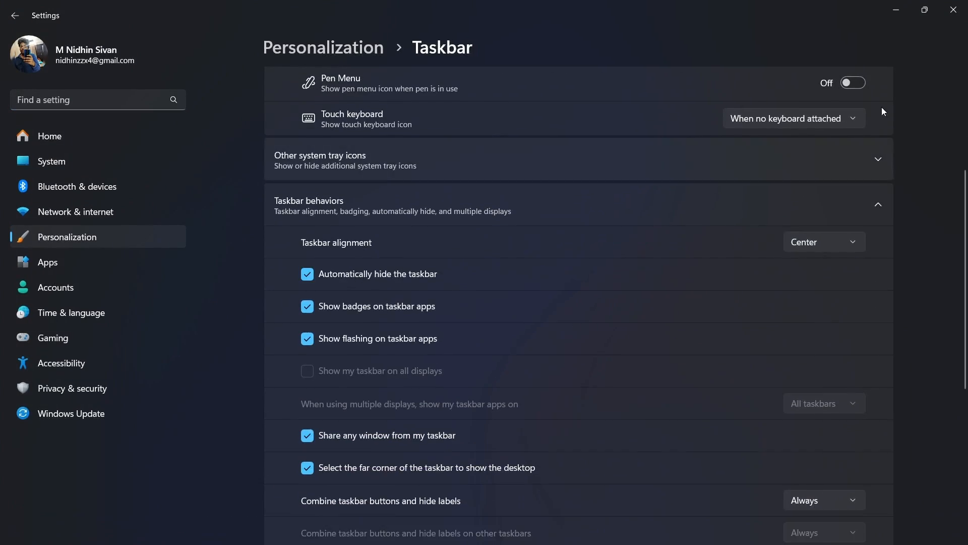
click(892, 10)
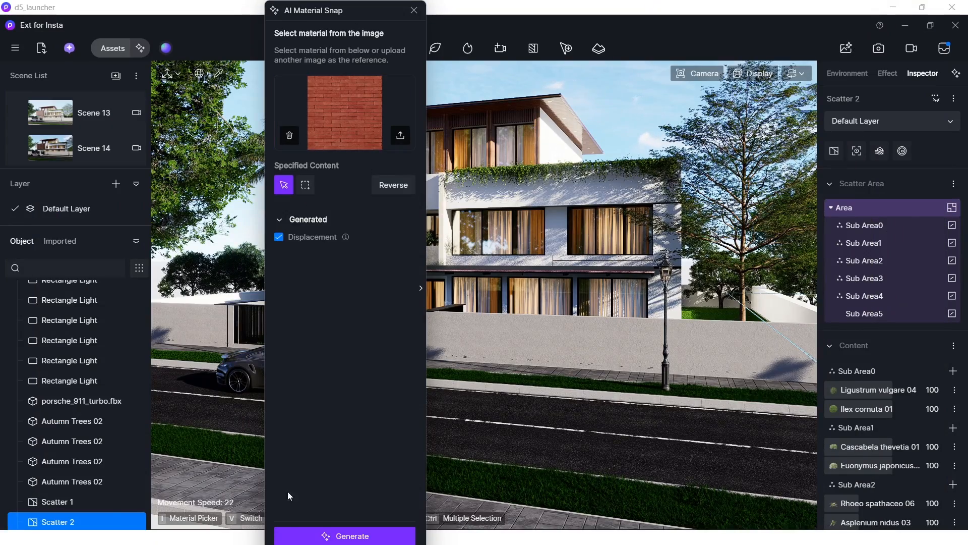
Expand the preview, generate a material from the brick image and add the generated material to the local assets
click(421, 288)
click(348, 536)
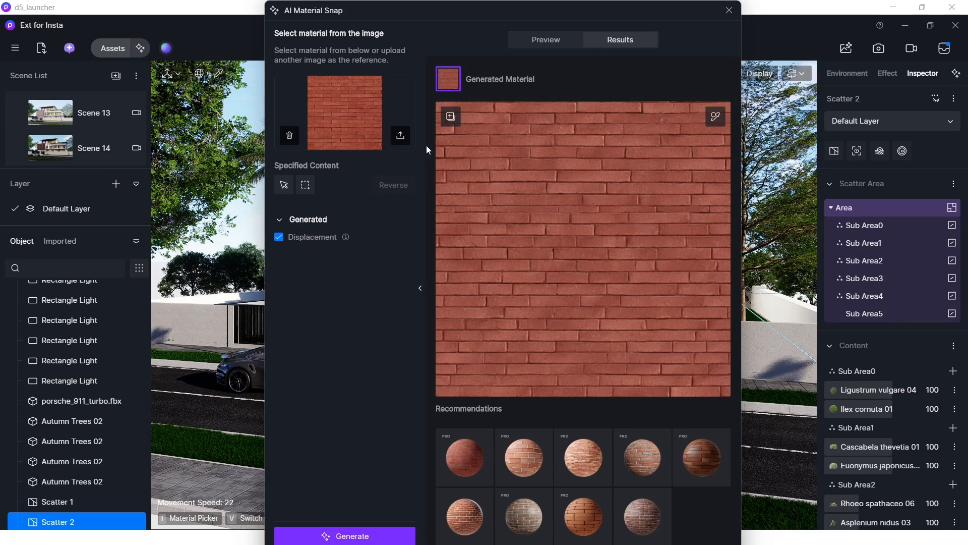
click(451, 118)
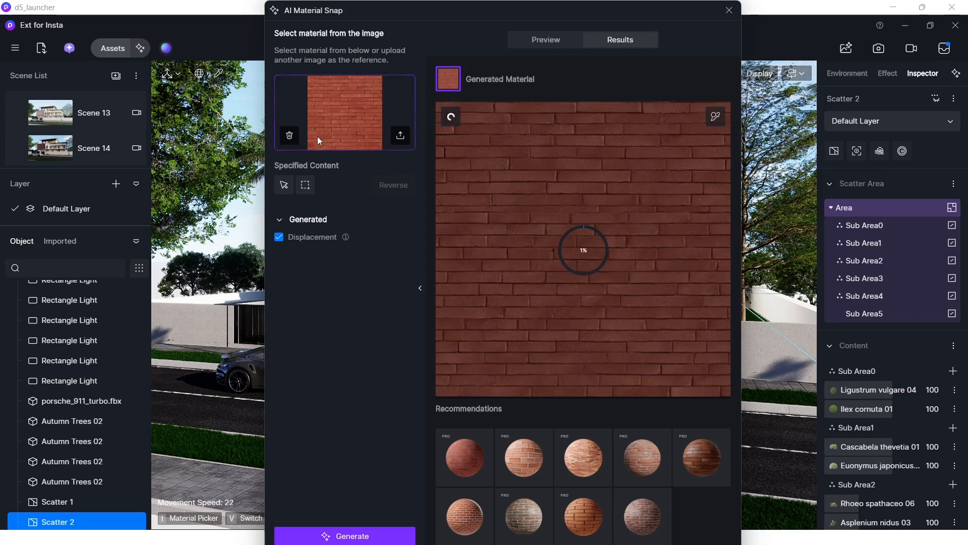
Apply the generated brick material to the boundary wall in front of the house and close AI Material Snap
drag(610, 10, 340, 22)
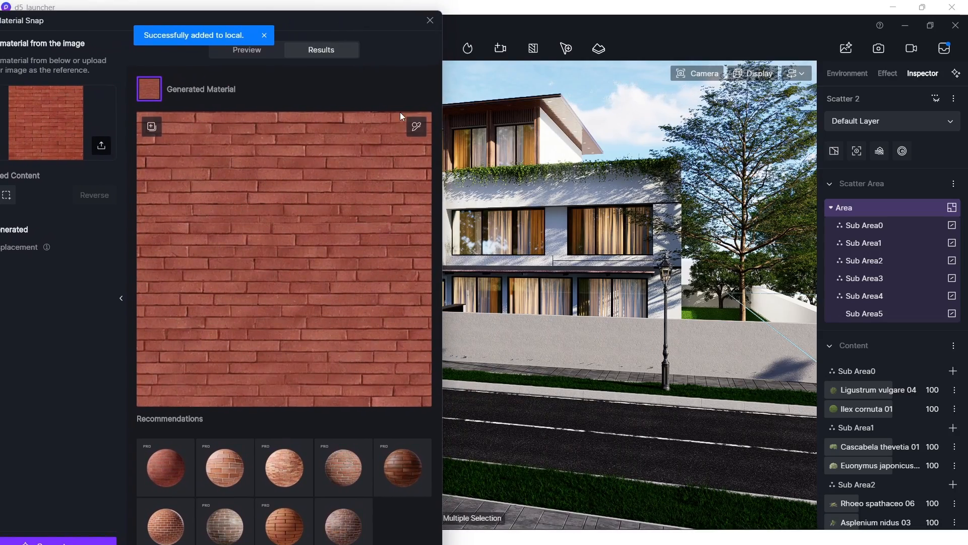
click(417, 126)
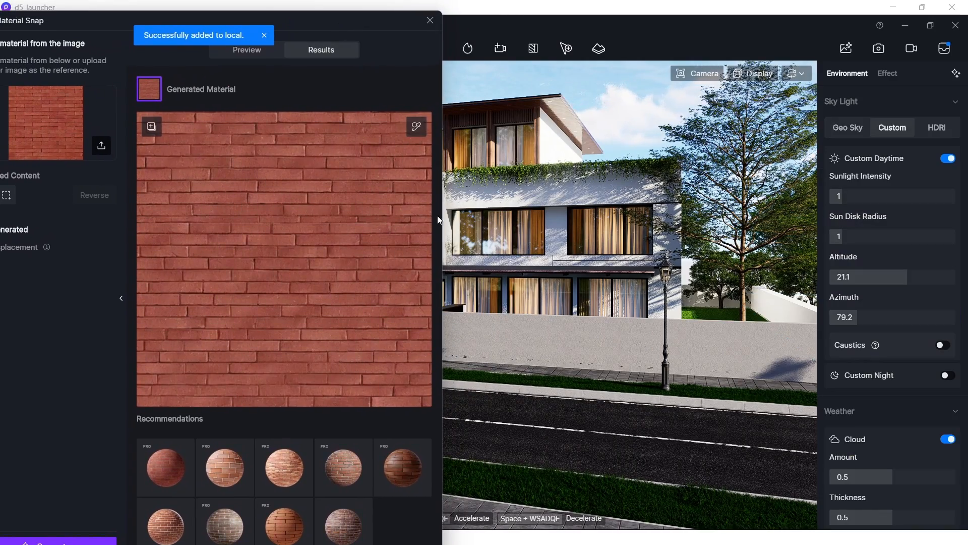
click(585, 337)
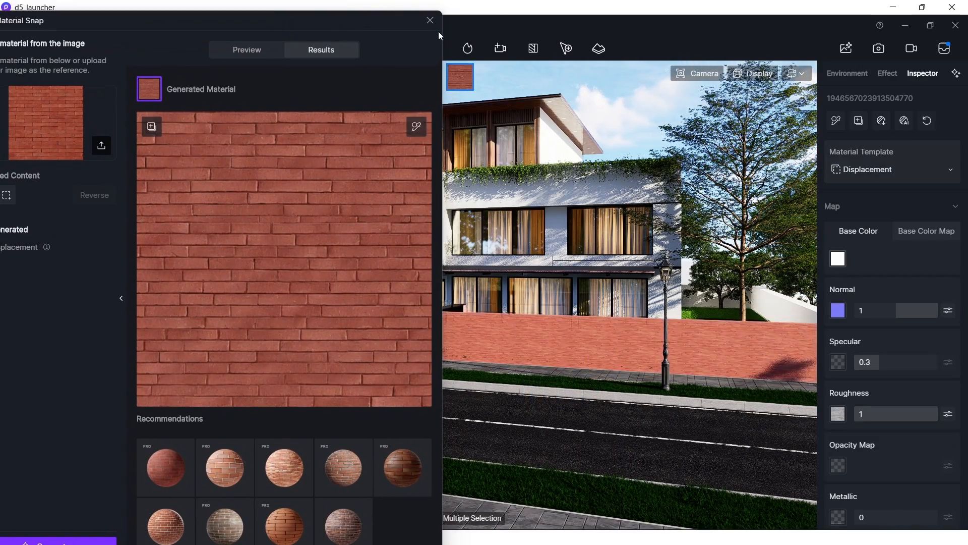
click(430, 21)
scroll(523, 329, up, 6)
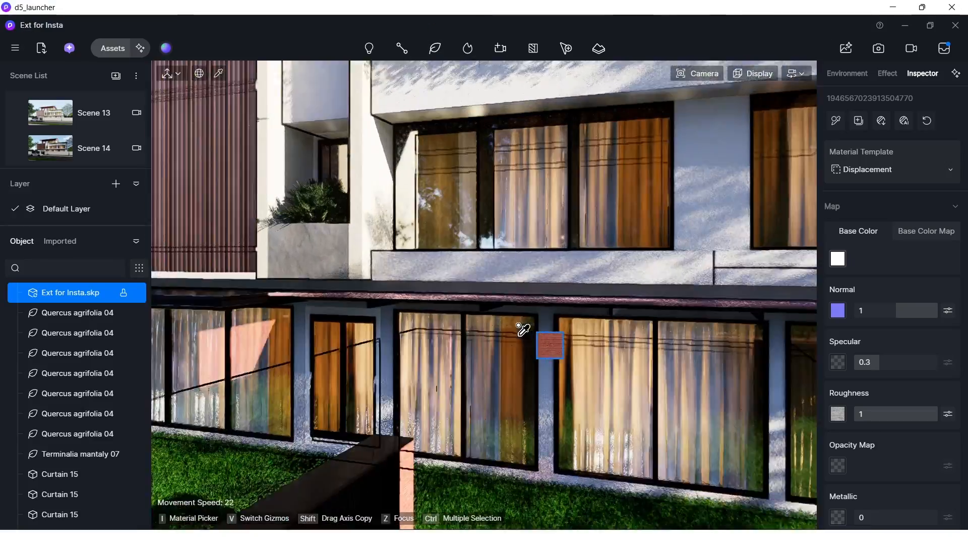
scroll(518, 325, down, 5)
key(Escape)
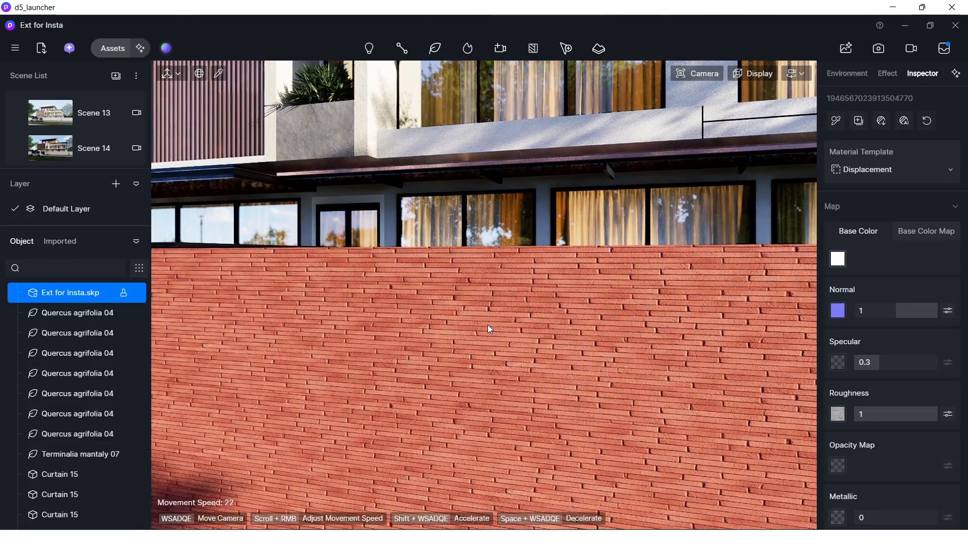
Set the brick material's UV stretch to 0.82 in X and, with the axes unlinked, 0.5 in Y
scroll(884, 413, down, 5)
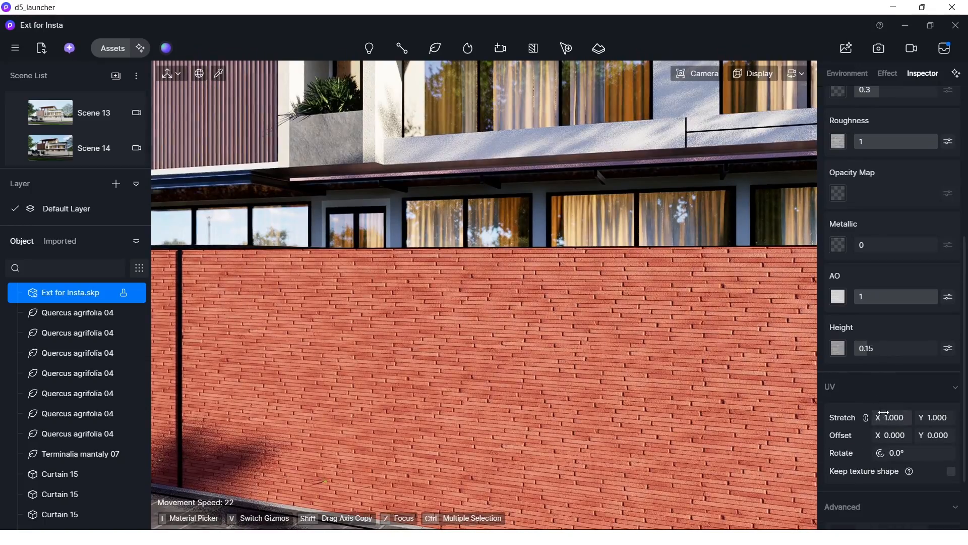
mouse_move(883, 413)
mouse_down()
mouse_move(823, 413)
mouse_move(867, 414)
mouse_up()
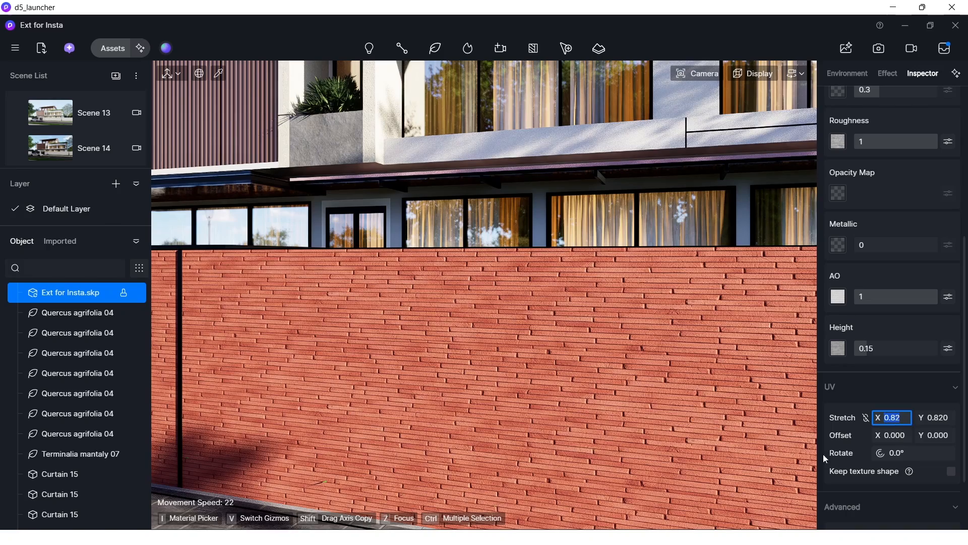
click(946, 416)
text(1)
key(Return)
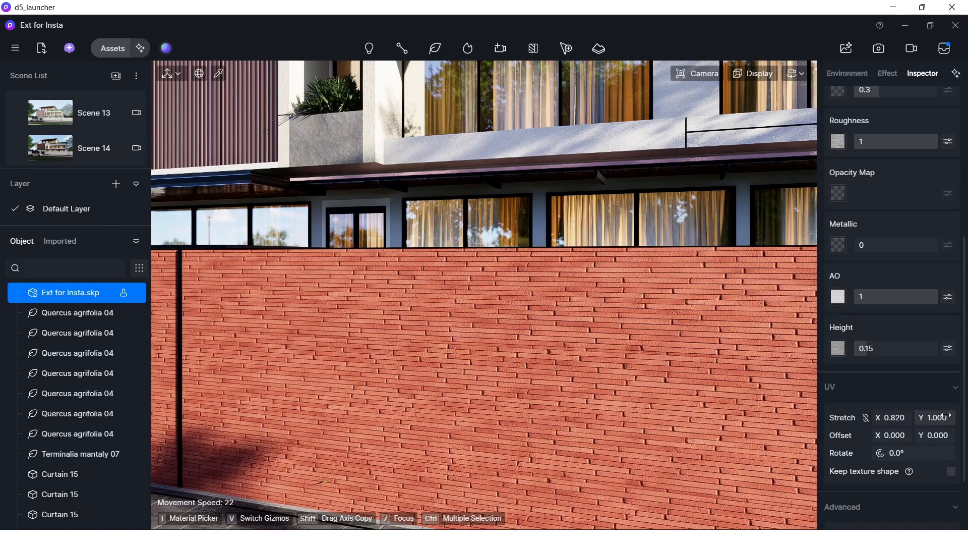
click(946, 415)
text(0.5)
key(Return)
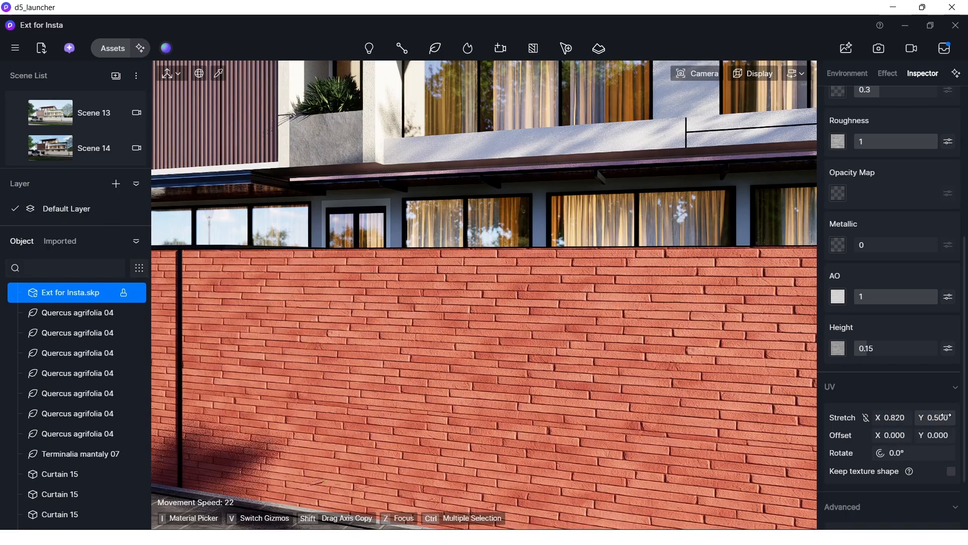
Set the brick material's UV stretch to 0.25 in Y and 1.21 in X
click(944, 417)
text(0.25)
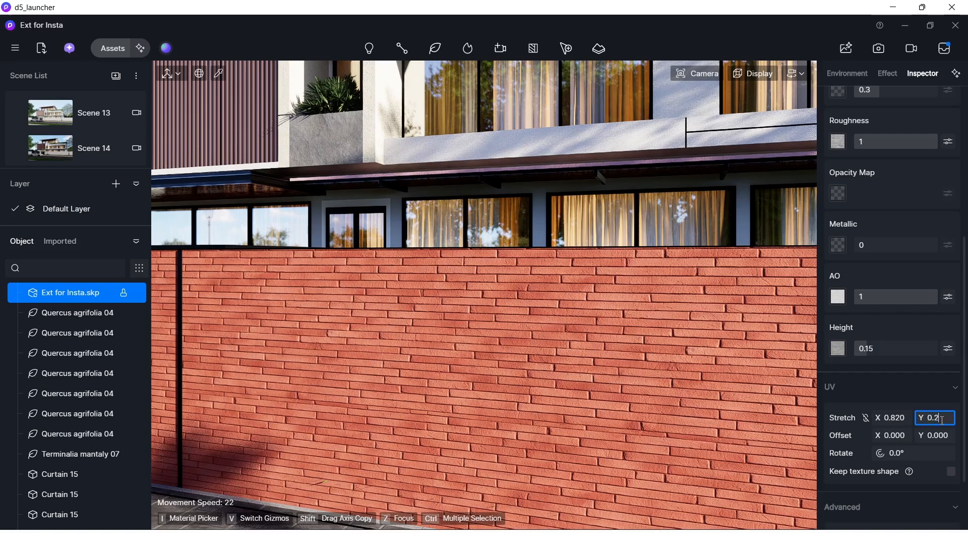
key(Return)
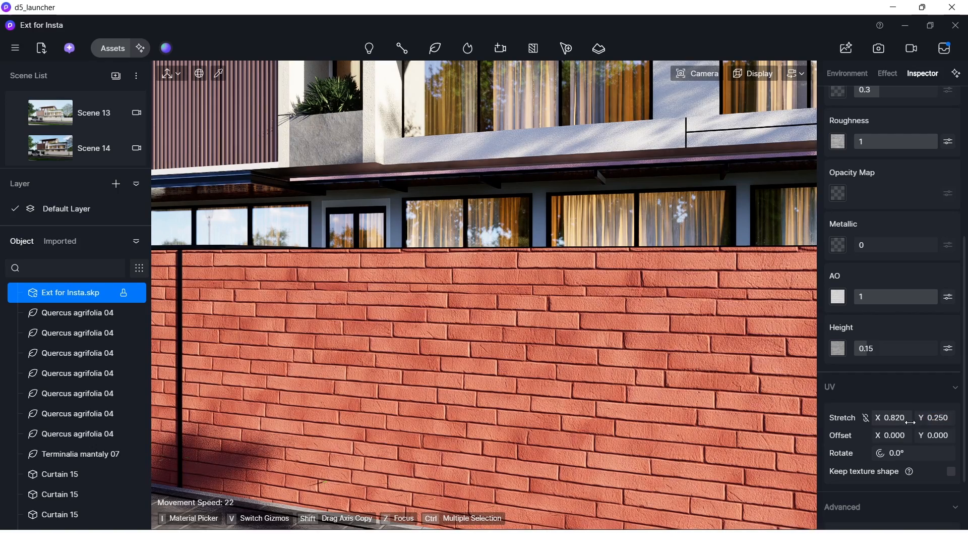
drag(906, 423, 939, 423)
scroll(551, 361, down, 6)
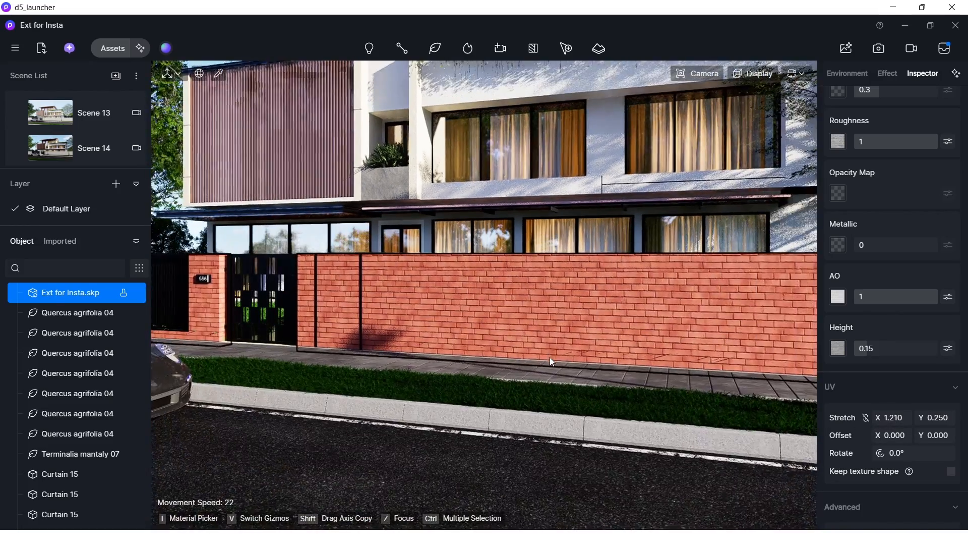
Increase the height of the boundary wall's brick material to strengthen its displacement
click(550, 357)
key(d)
right_drag(586, 346, 543, 344)
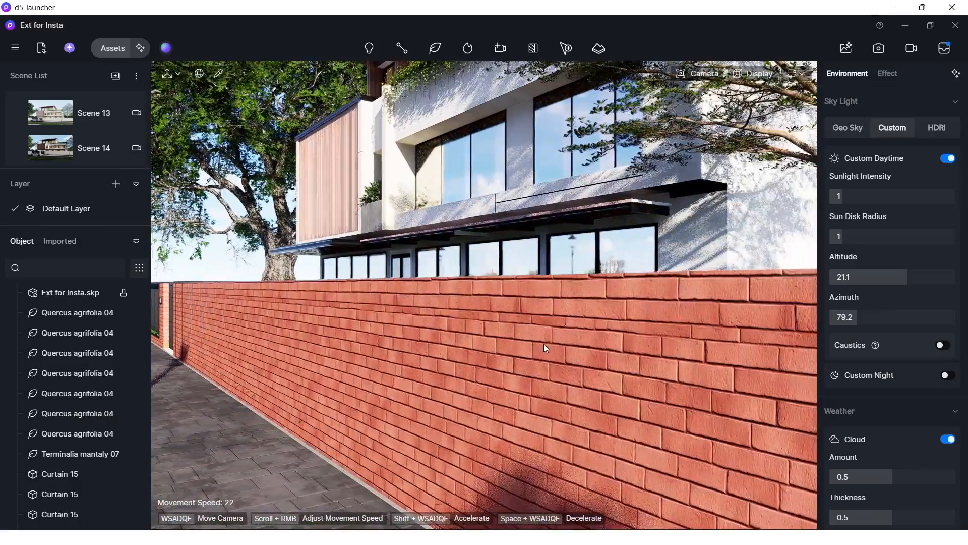
click(545, 343)
scroll(413, 353, up, 5)
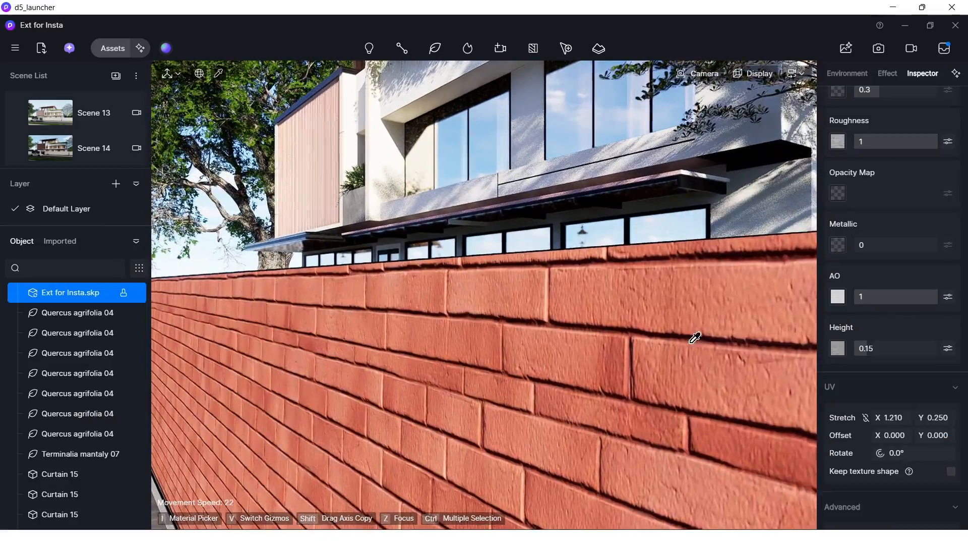
key(s)
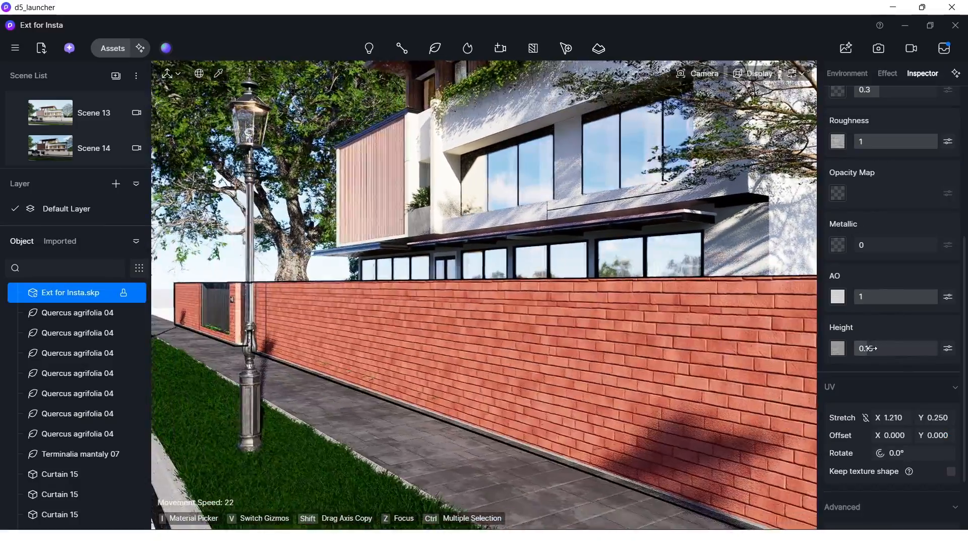
drag(874, 348, 953, 353)
click(628, 365)
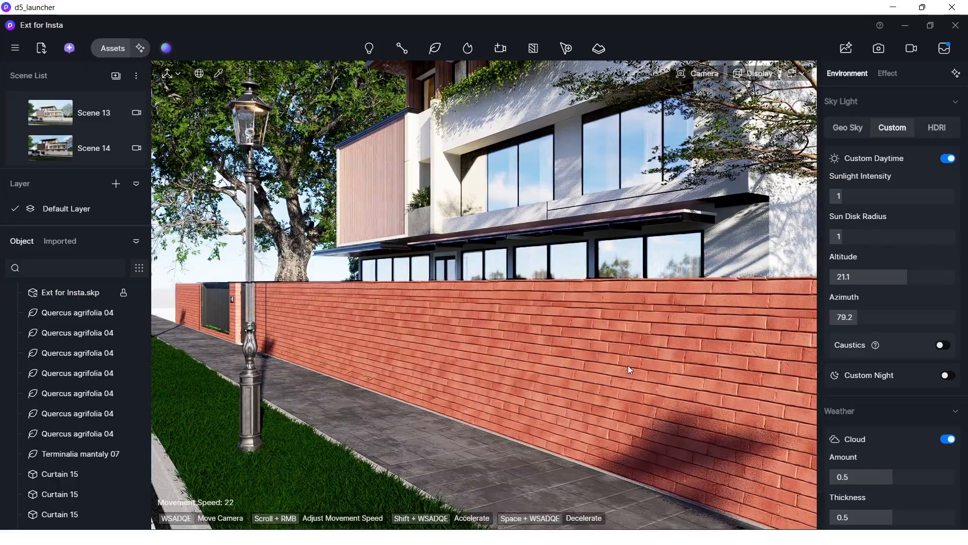
Darken the brick wall by changing its material's base color to a neutral grey with zero saturation
key(s)
right_drag(628, 365, 620, 370)
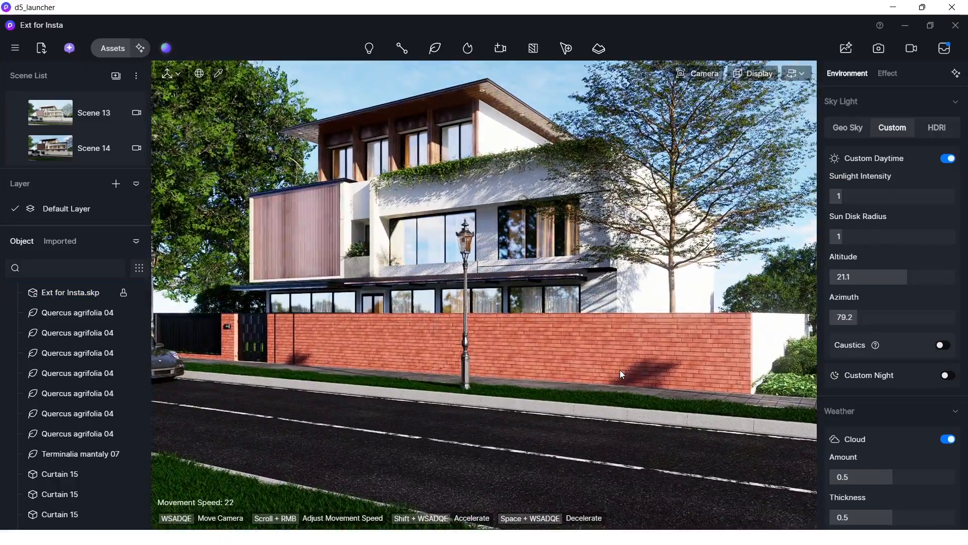
key(w)
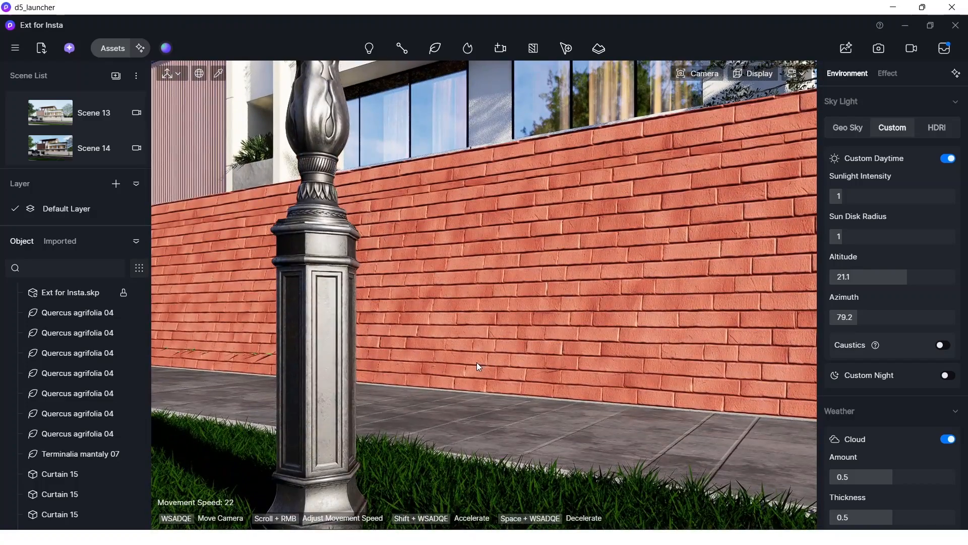
click(515, 316)
scroll(928, 228, up, 5)
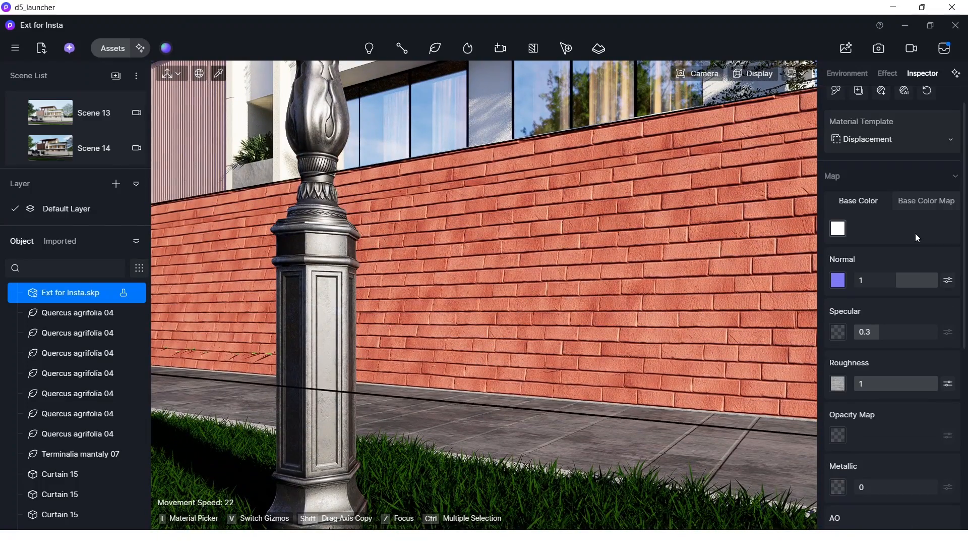
click(927, 199)
click(857, 200)
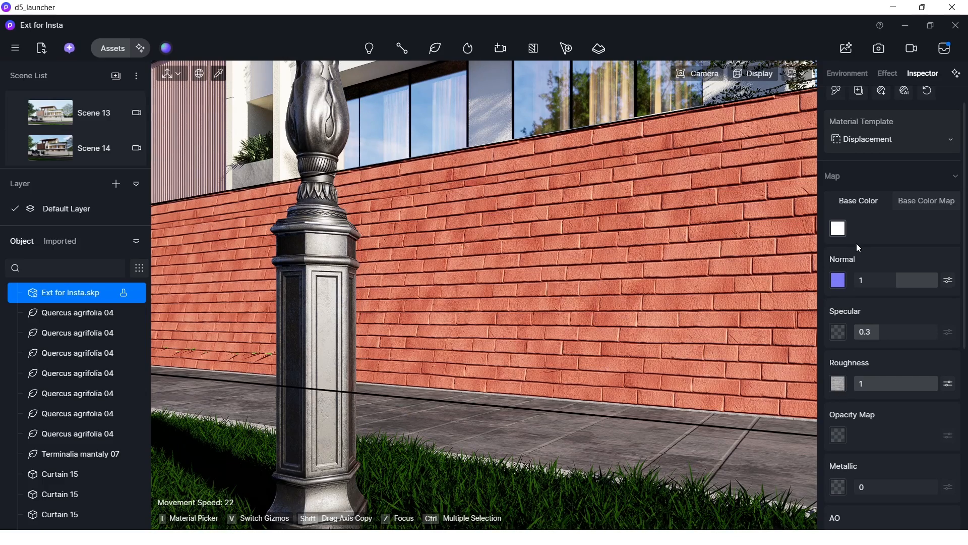
click(838, 229)
click(834, 290)
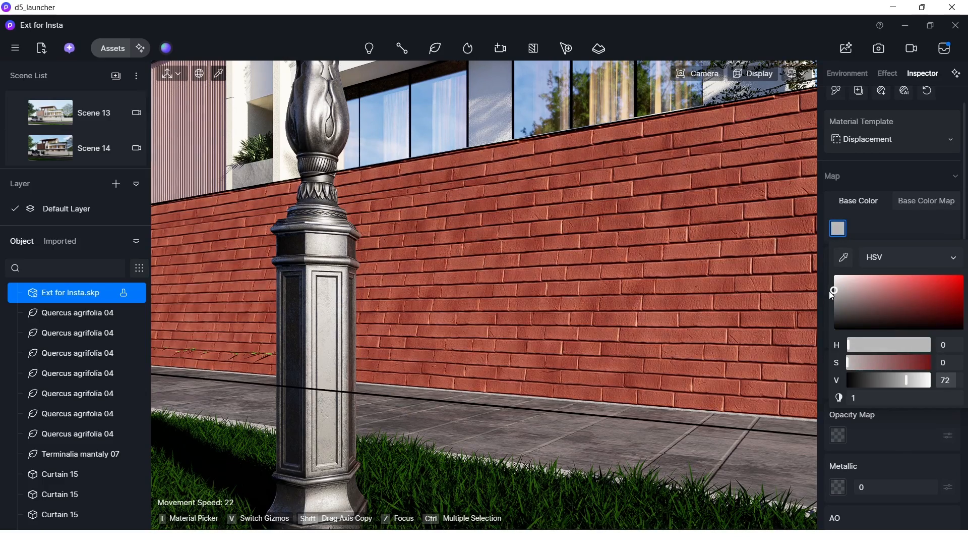
drag(828, 293, 826, 298)
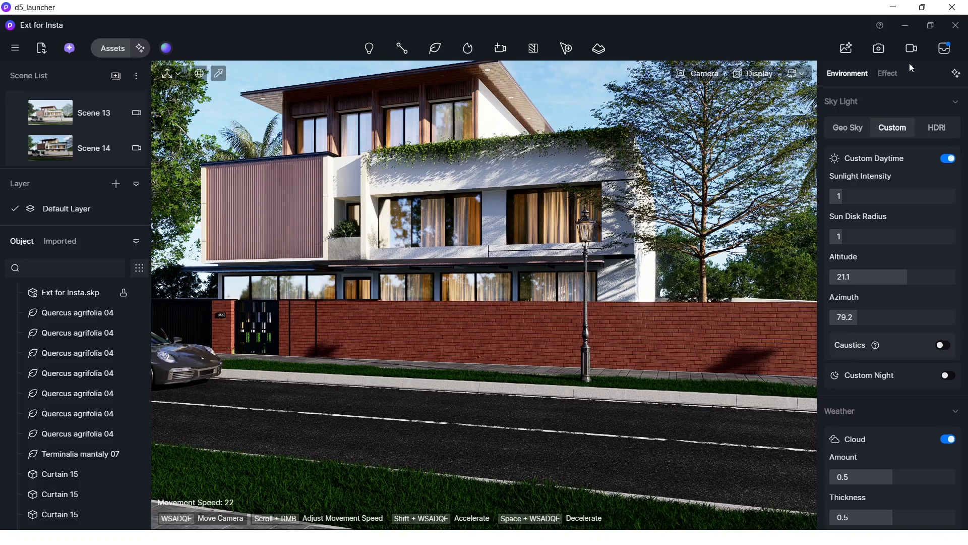
Reopen AI Material Snap from the material assets, compare the generated brick material with its source image, and close both windows
drag(829, 27, 769, 1)
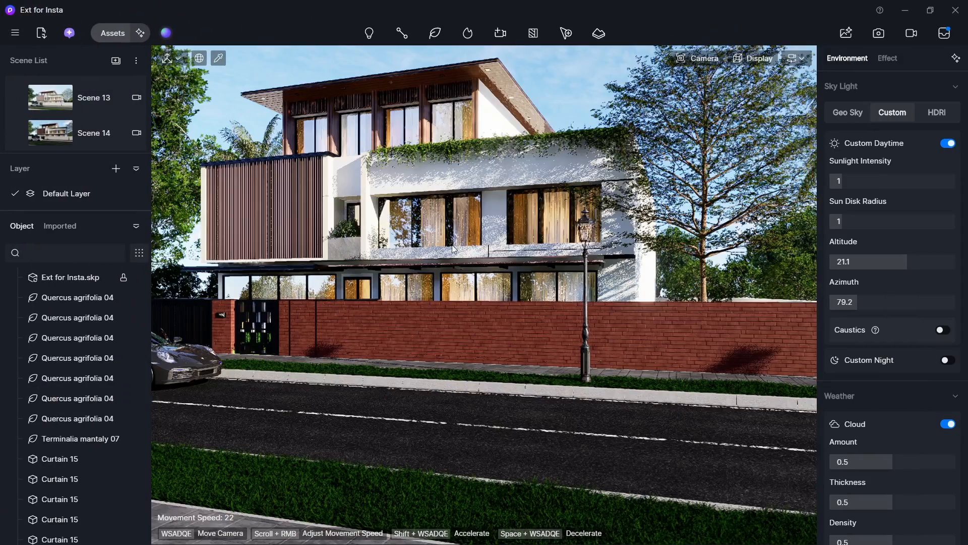
click(105, 34)
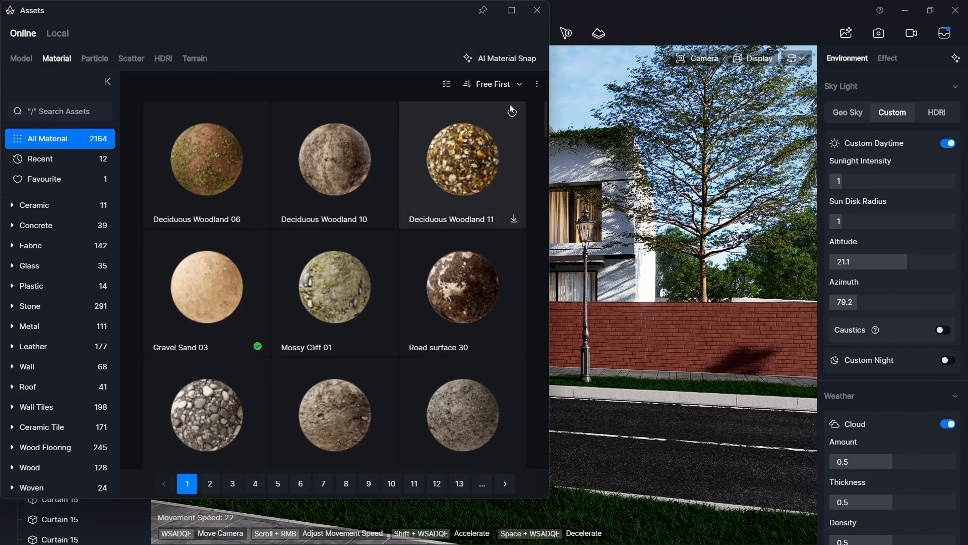
click(491, 62)
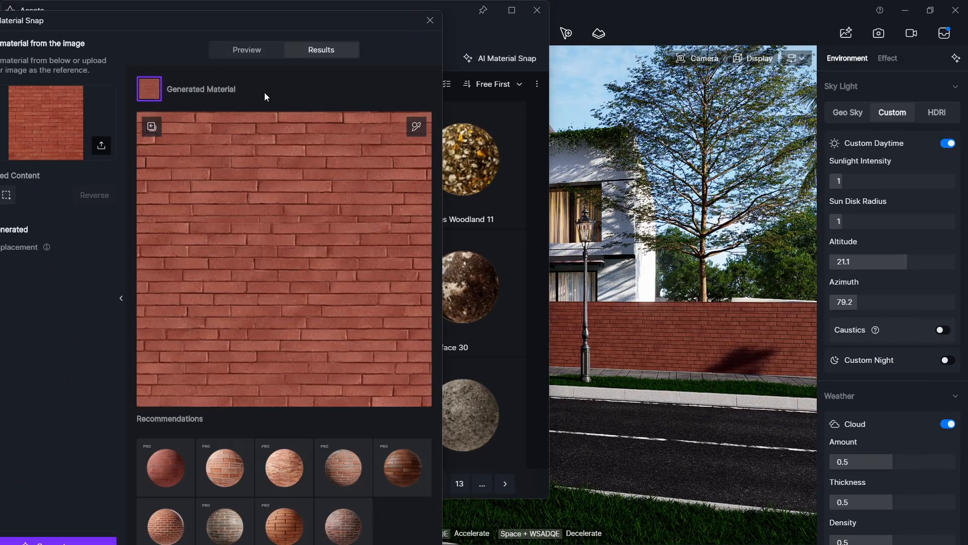
drag(268, 10, 331, 12)
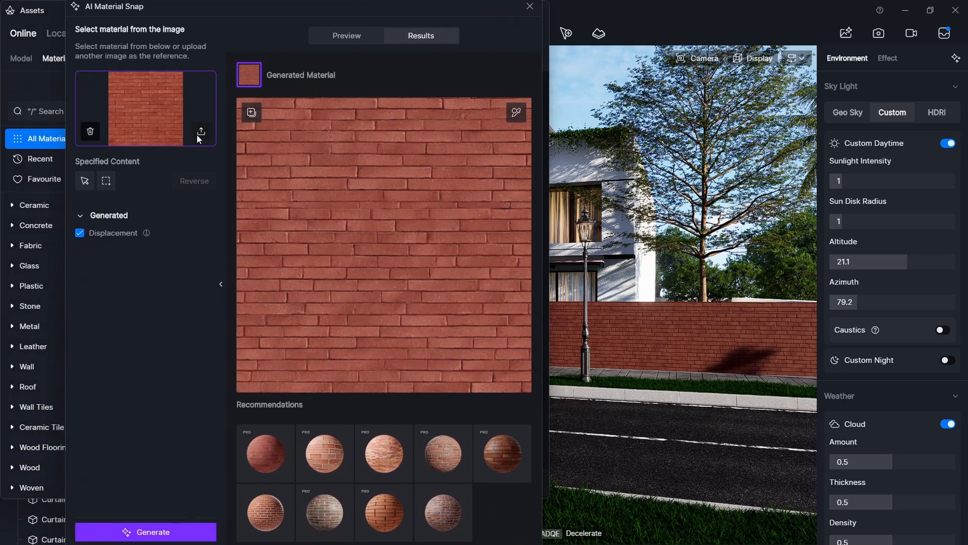
drag(491, 3, 489, 1)
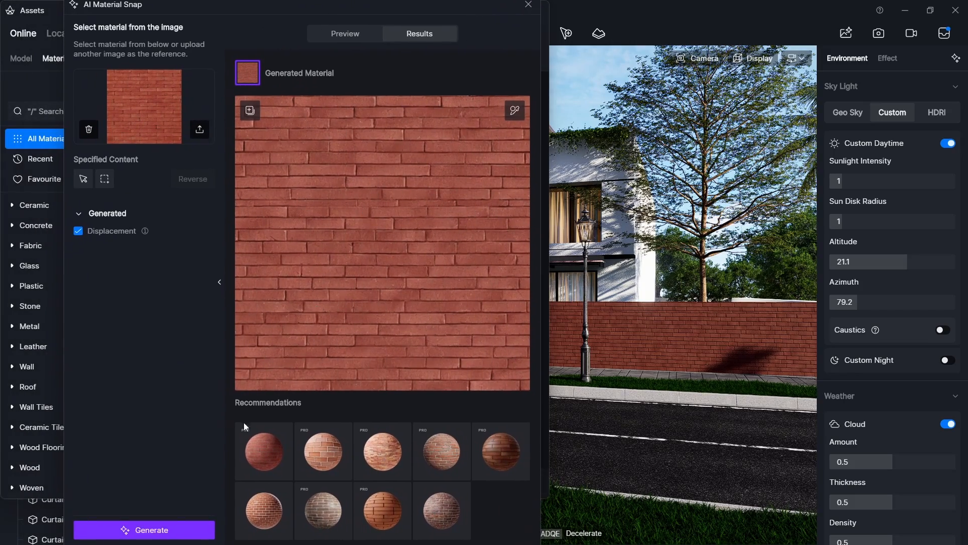
click(249, 112)
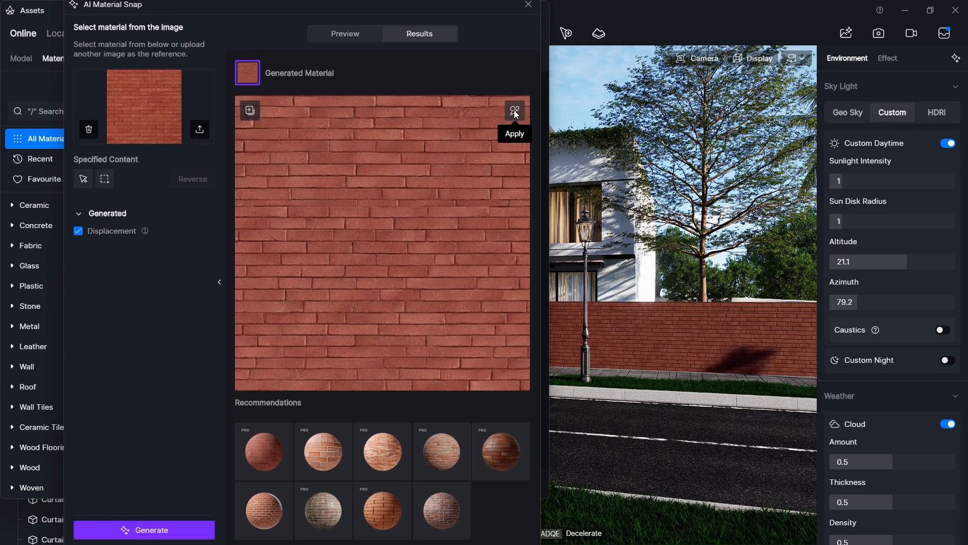
click(514, 110)
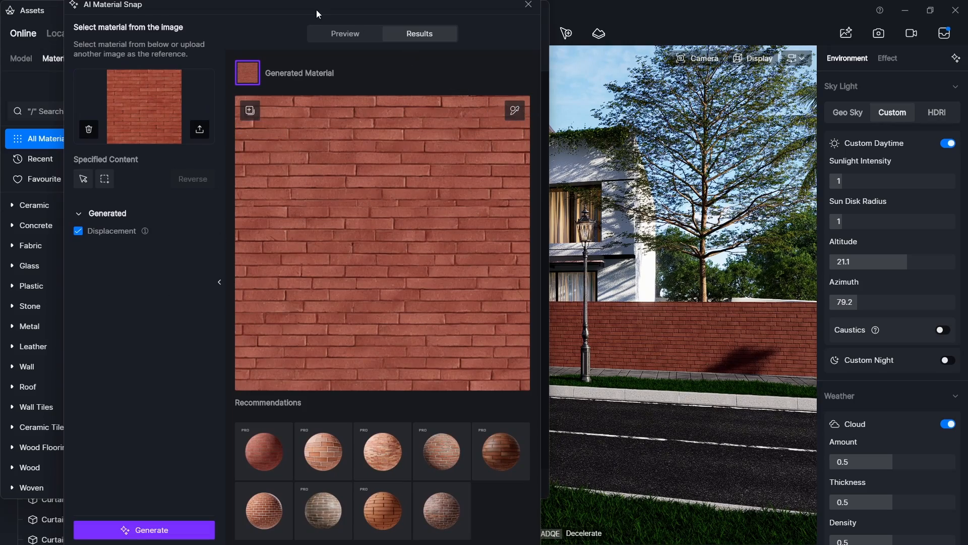
click(374, 35)
click(412, 33)
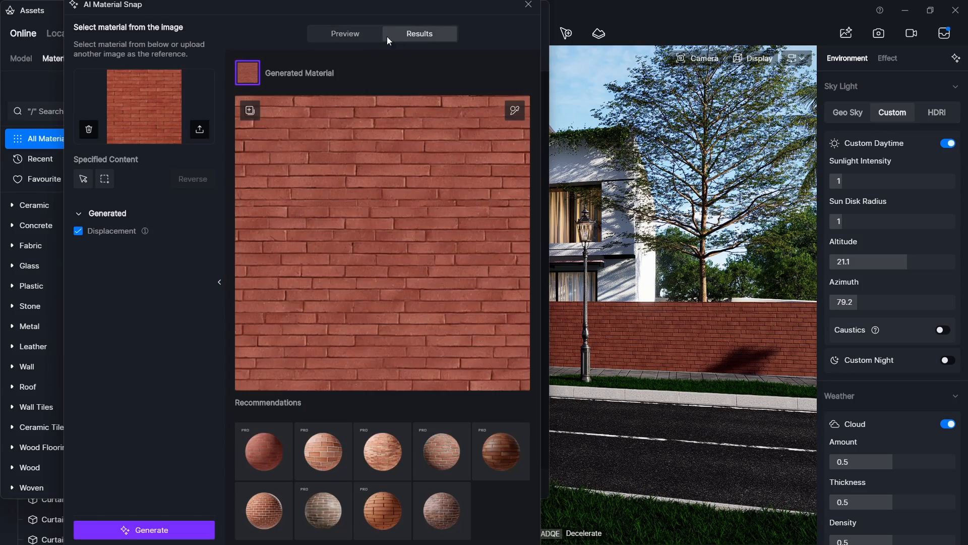
click(370, 31)
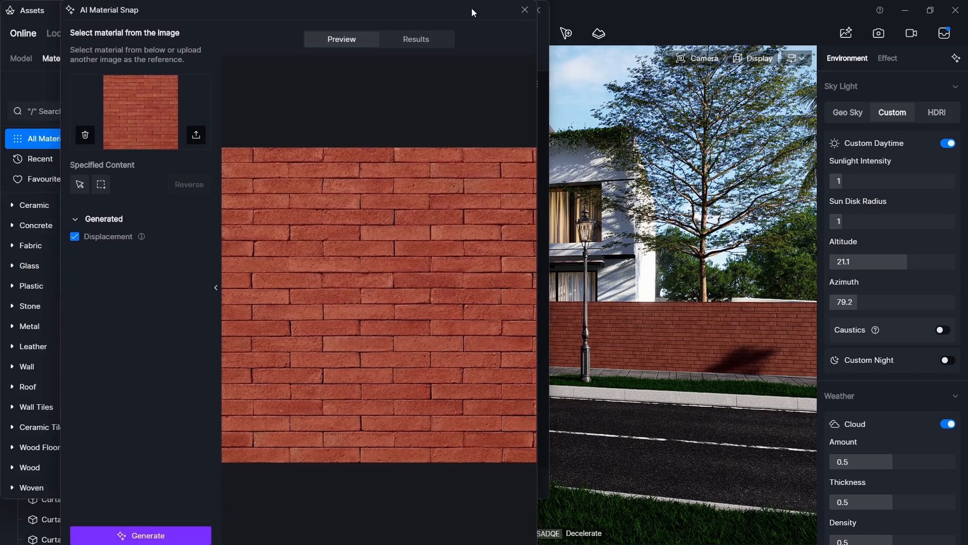
click(528, 6)
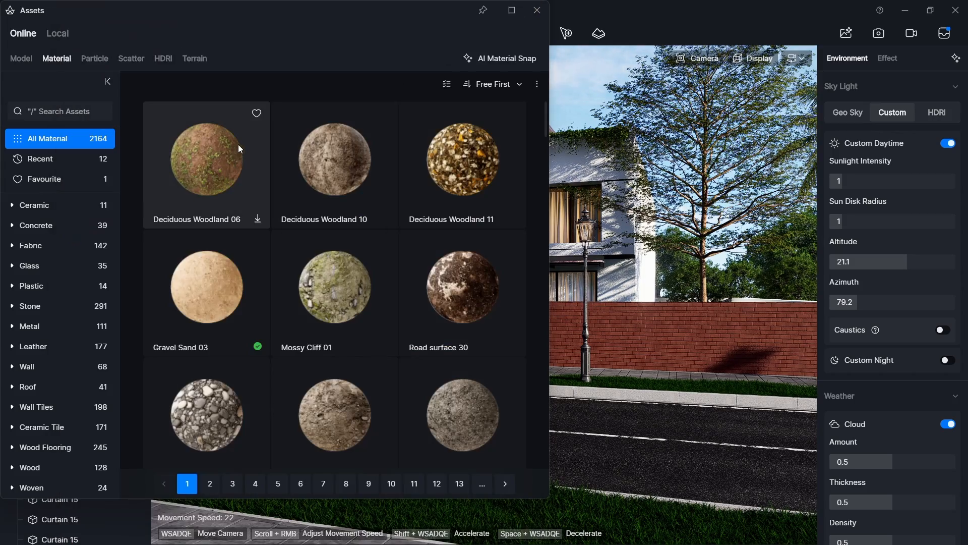
click(537, 11)
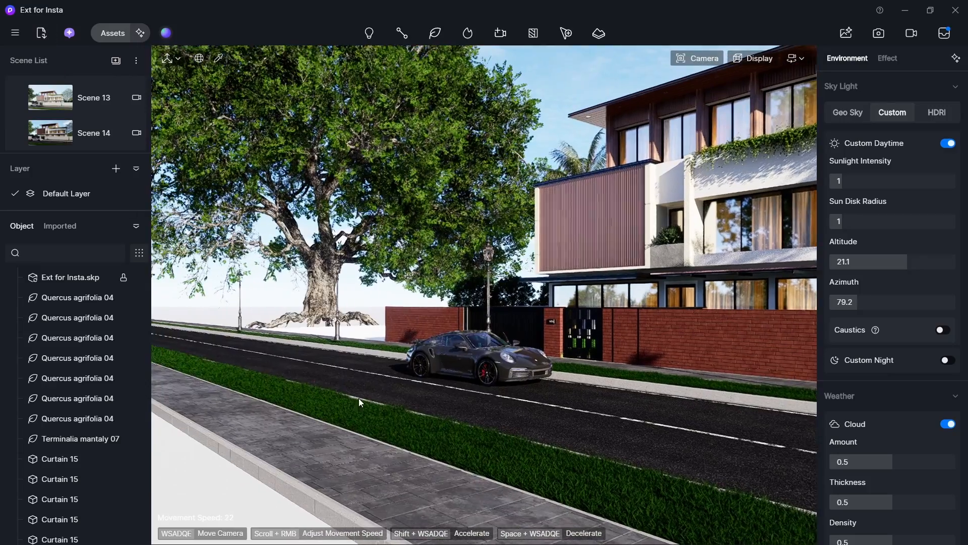
Select the Porsche parked on the road and locate its entry among the scene objects
click(435, 370)
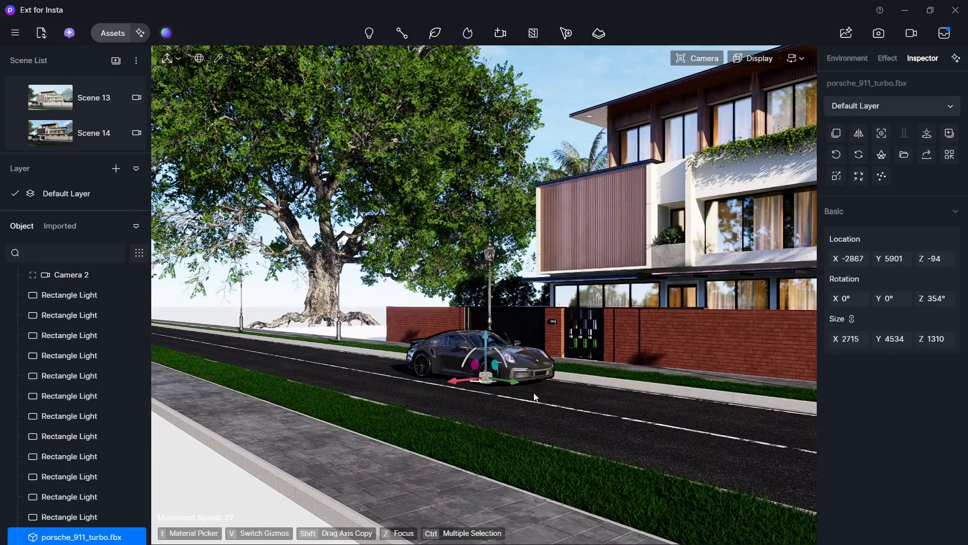
right_drag(655, 397, 716, 391)
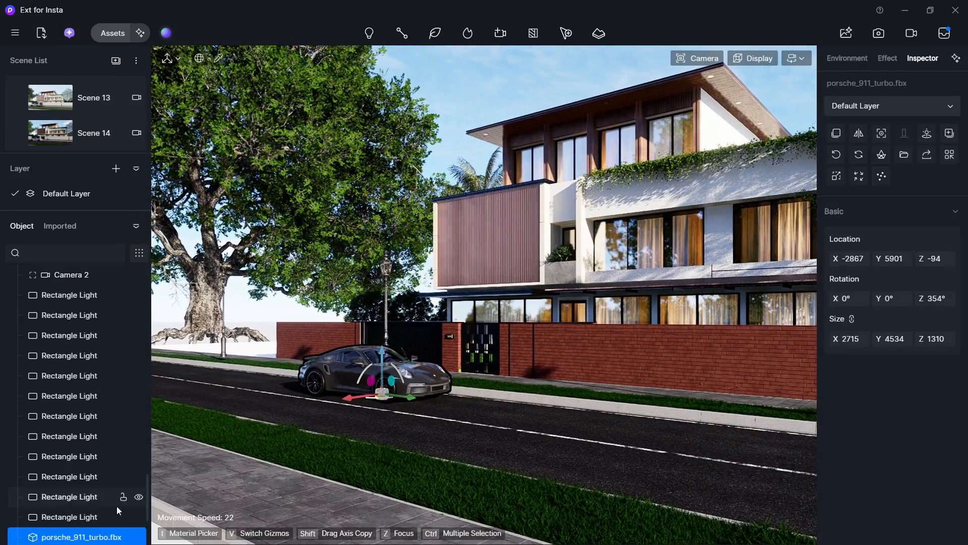
scroll(111, 507, down, 3)
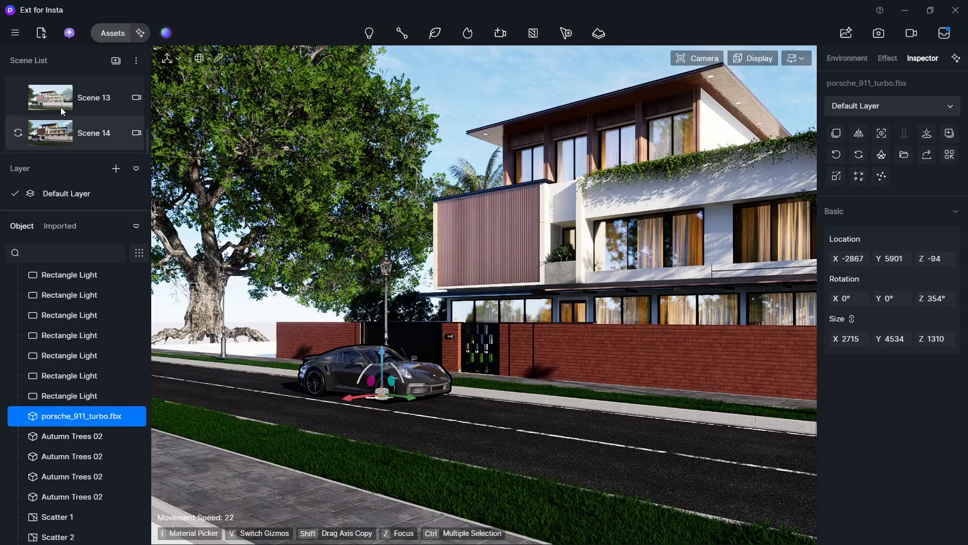
Check the supported file formats for importing a model and close the import dialog without choosing a file
click(39, 34)
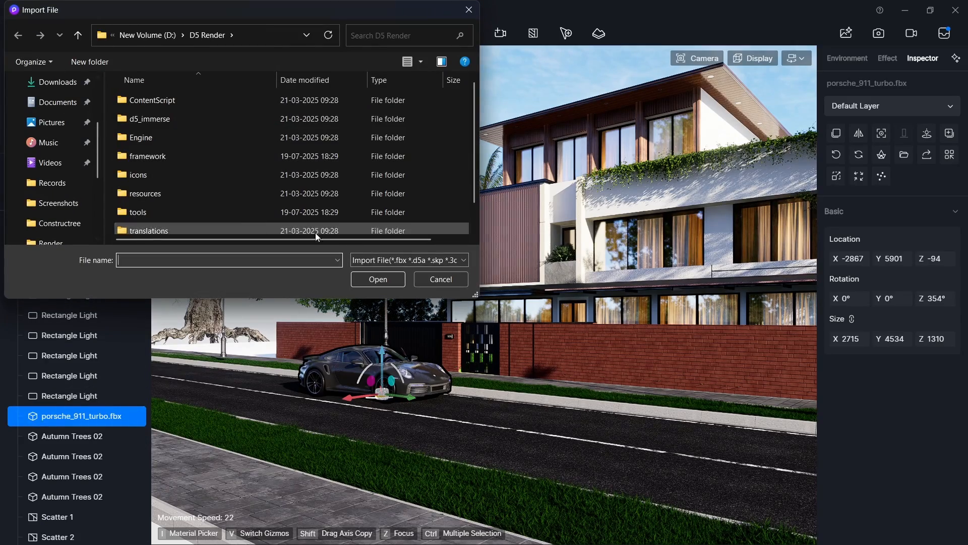
click(377, 260)
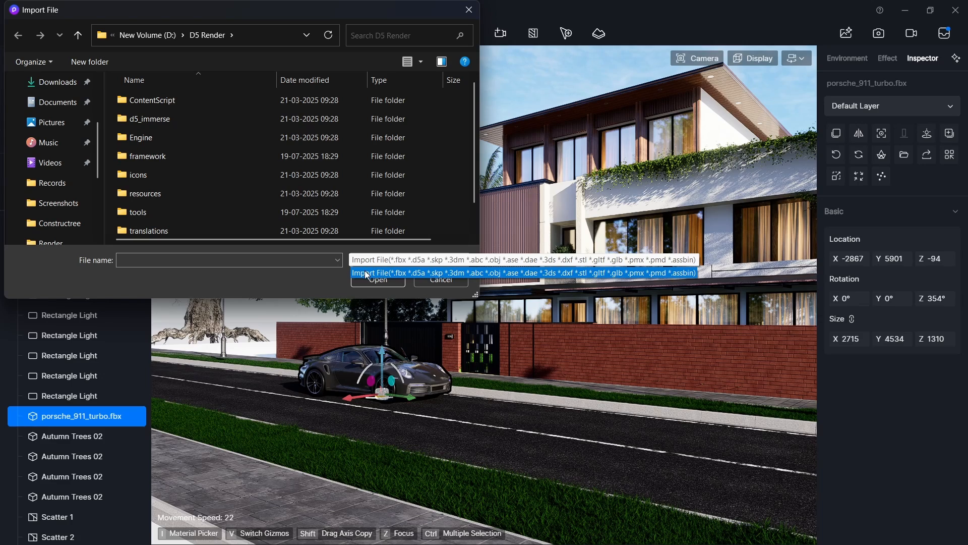
click(582, 275)
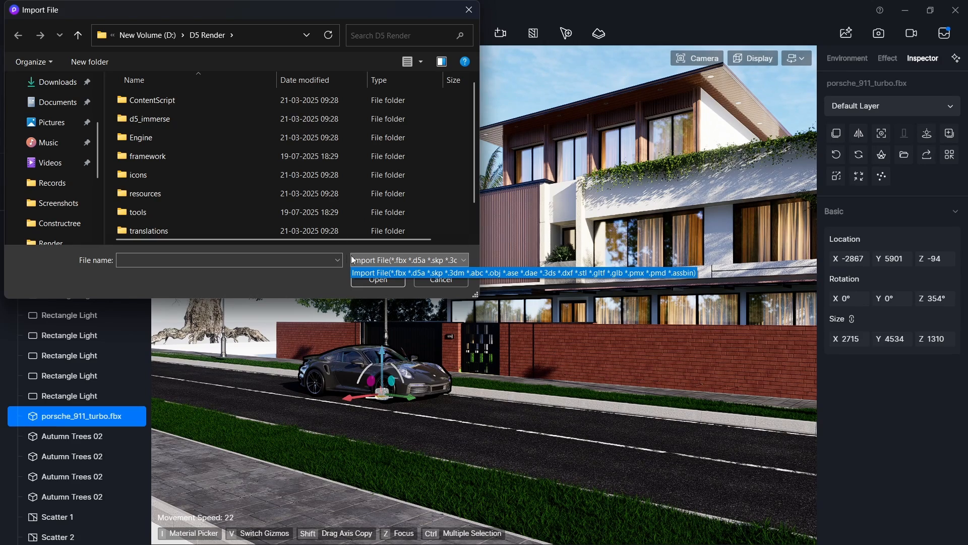
click(469, 11)
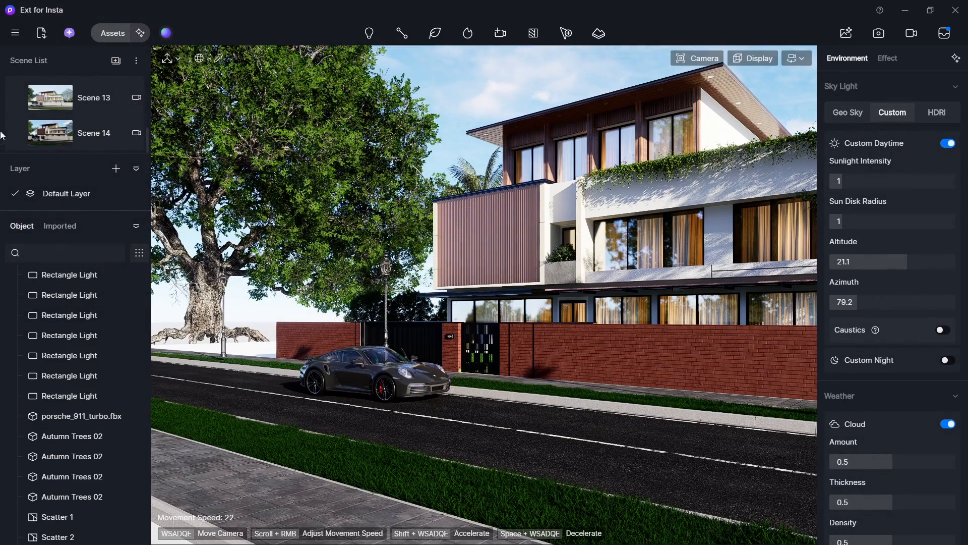
Import test4.abc from the Downloads folder and place it on the paved sidewalk beside the road
click(45, 34)
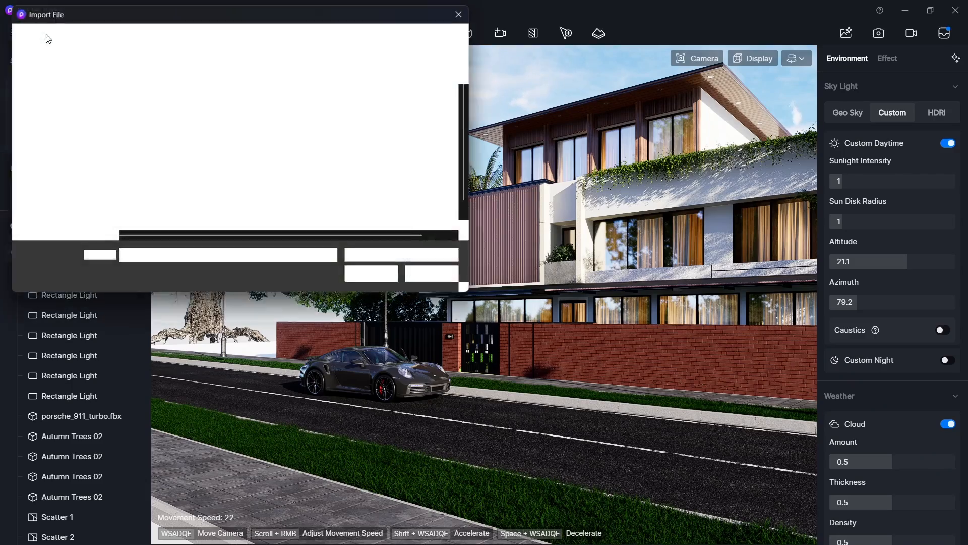
scroll(55, 166, up, 5)
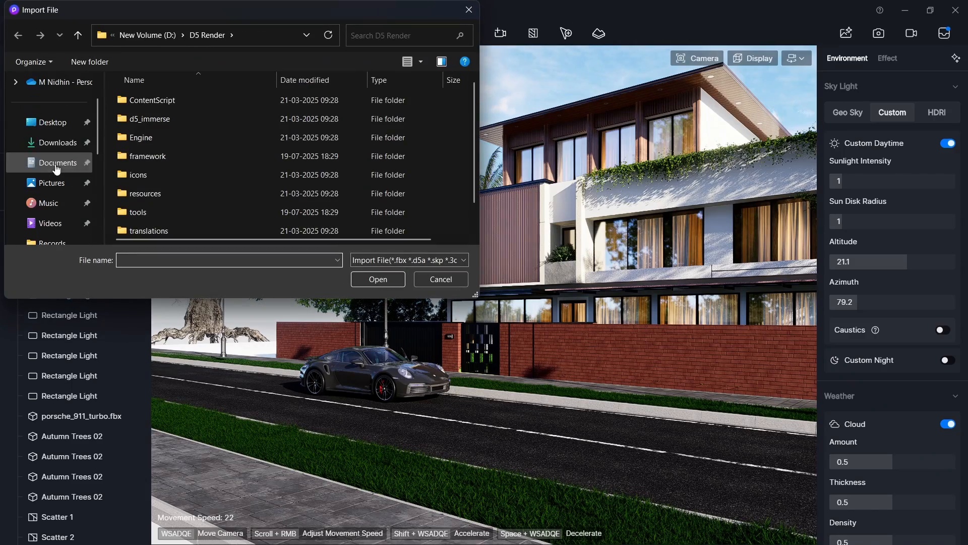
click(57, 143)
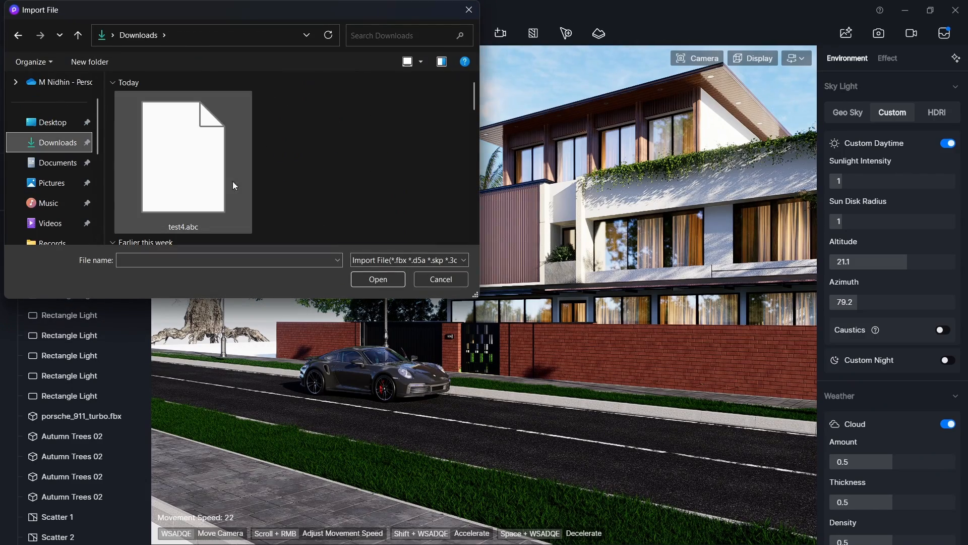
click(198, 168)
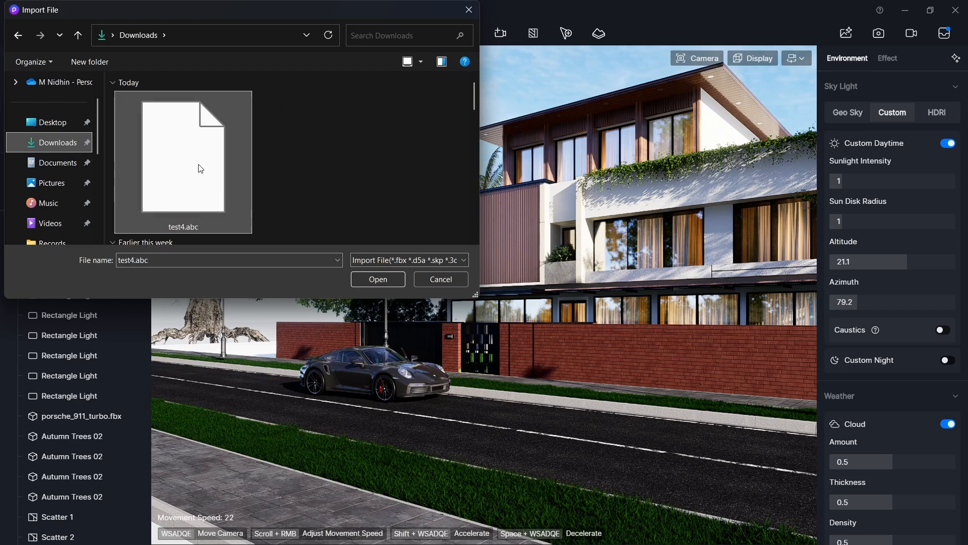
click(407, 263)
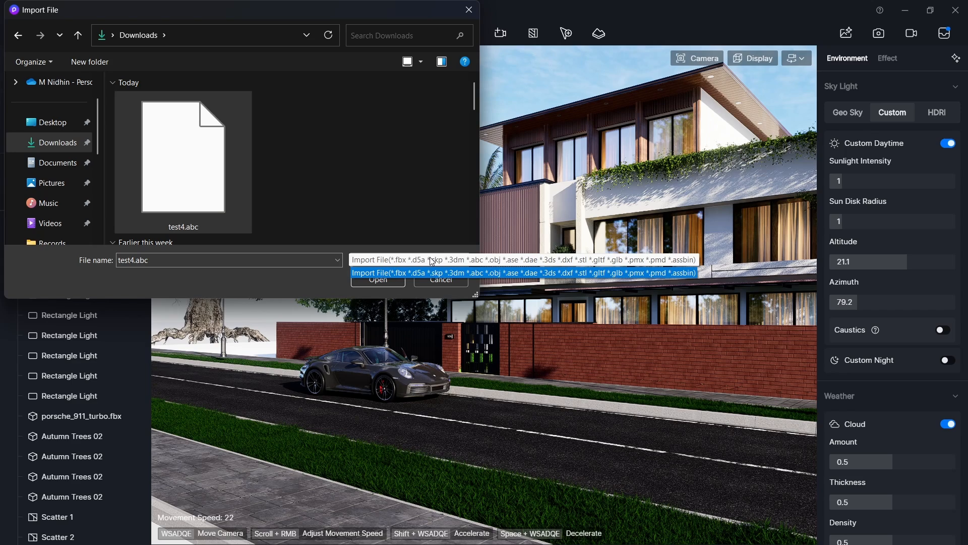
click(389, 271)
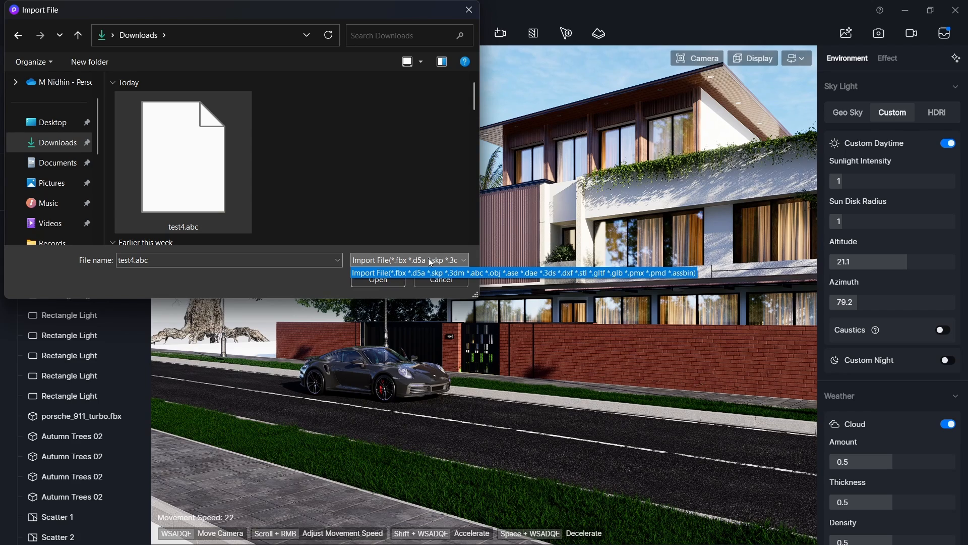
click(427, 210)
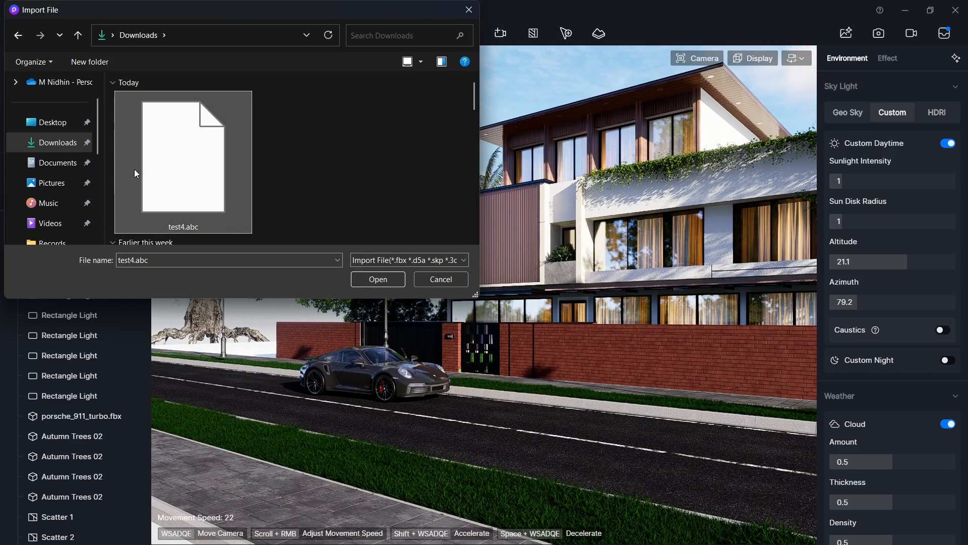
click(383, 284)
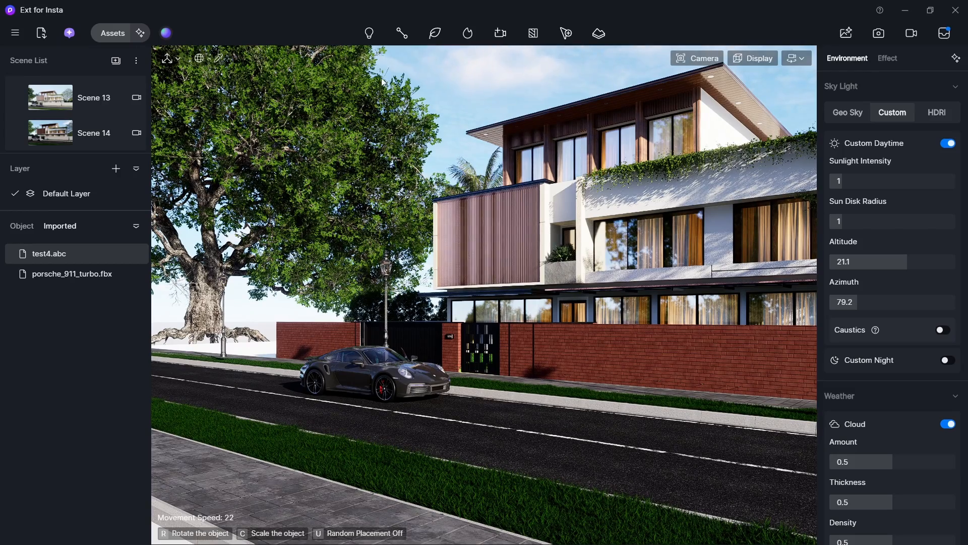
right_drag(270, 431, 389, 252)
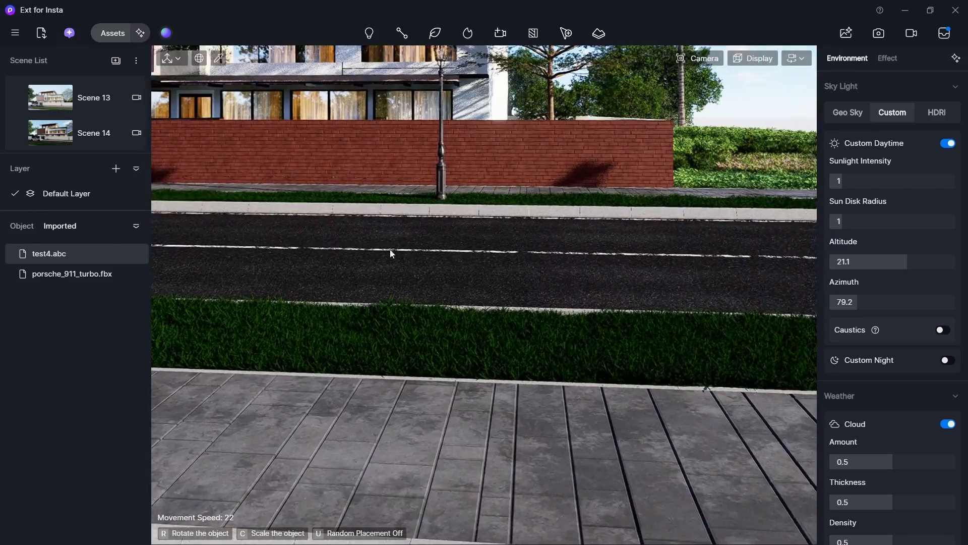
click(465, 407)
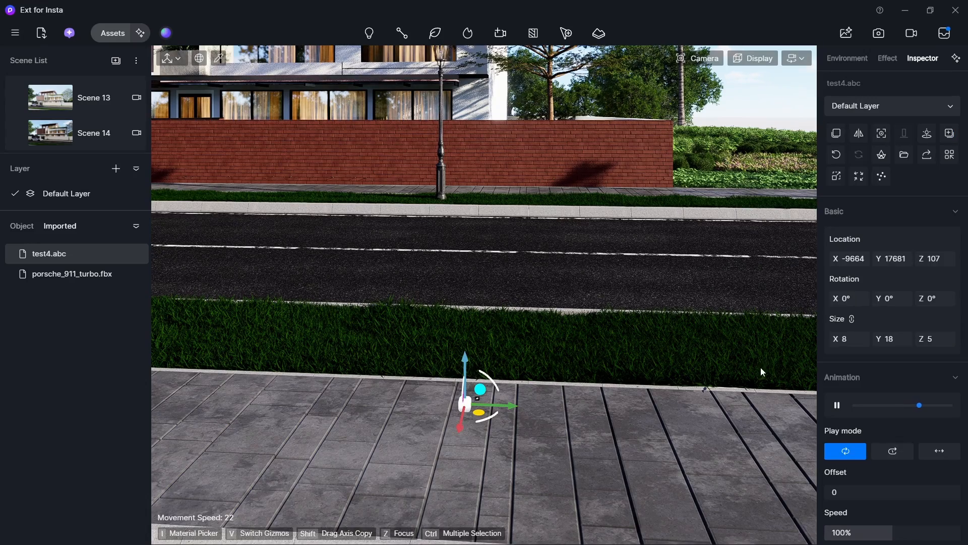
Set the imported test4.abc model's X size to 2000, keeping its proportions locked
key(Return)
click(852, 340)
text(2)
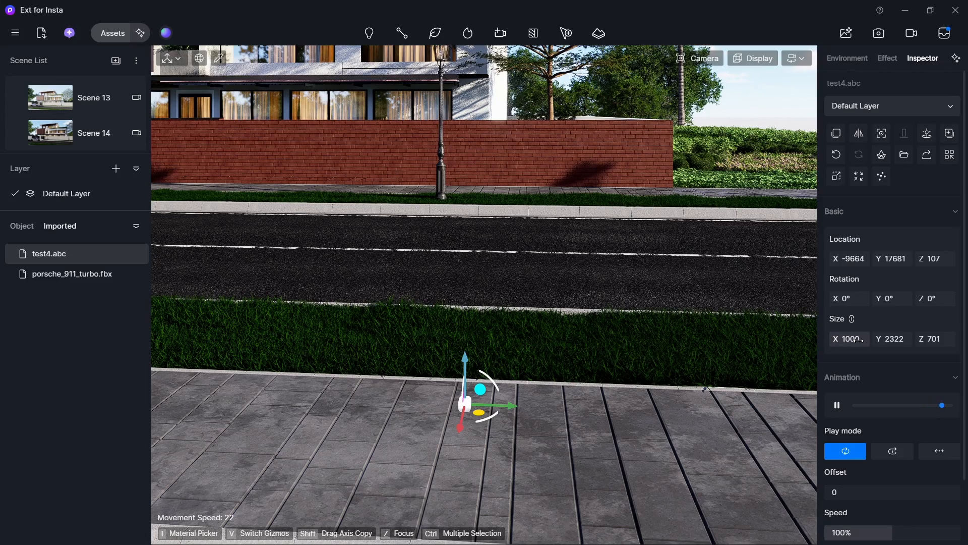
text(000)
key(Return)
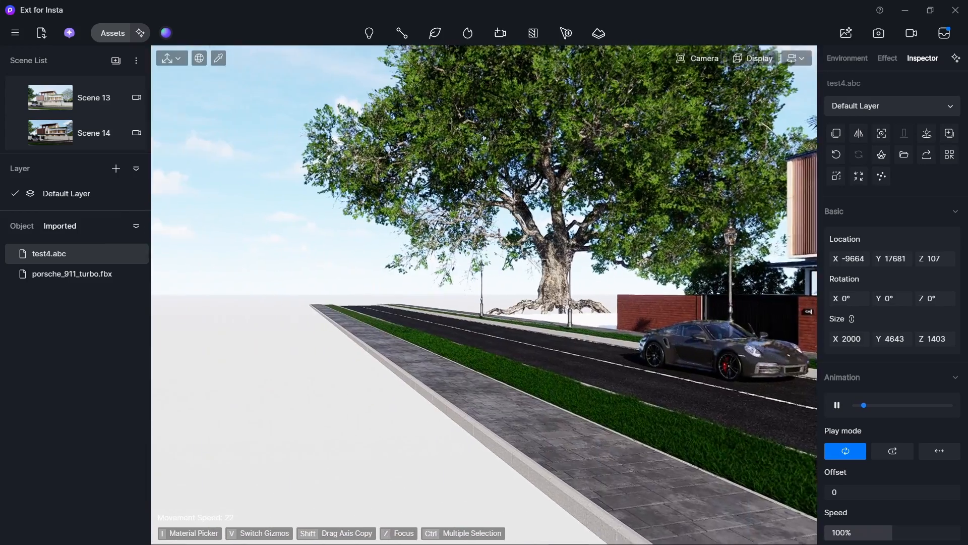
Move the model off the sidewalk onto the empty ground, to about X -13435, Y 18215
key(s)
right_drag(580, 378, 625, 384)
key(e)
key(a)
right_drag(569, 191, 632, 191)
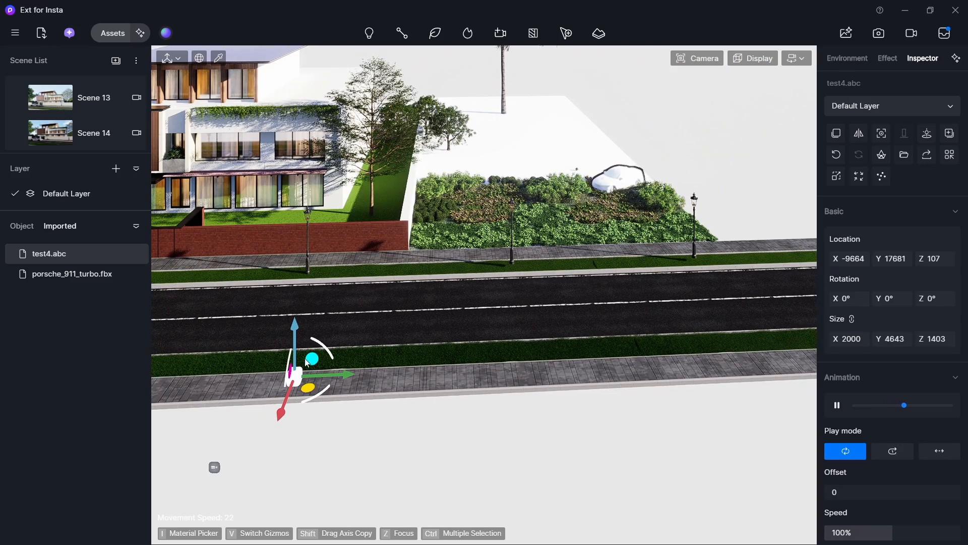
drag(281, 413, 299, 459)
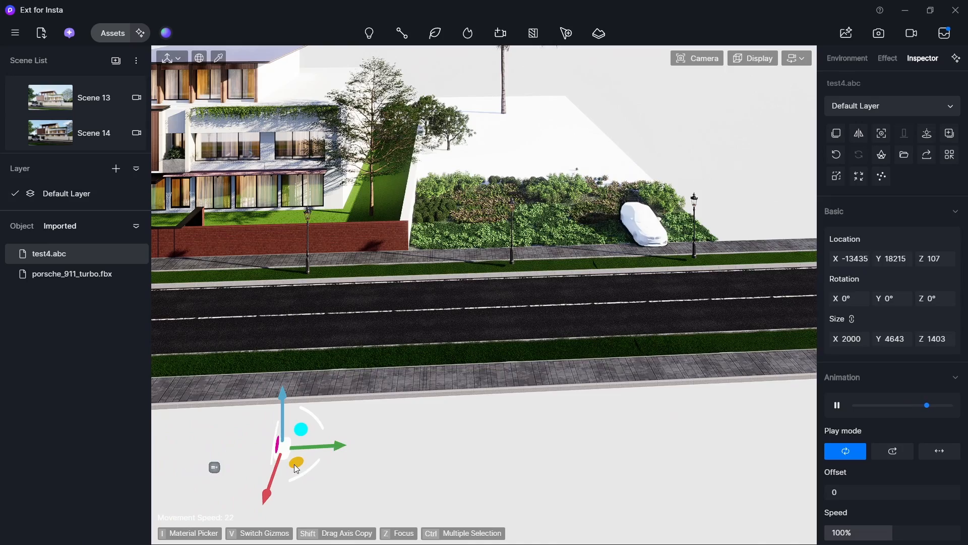
Move the model farther from the road and along it, to about X -22109, Y 9570
key(s)
key(a)
right_drag(697, 232, 697, 231)
key(e)
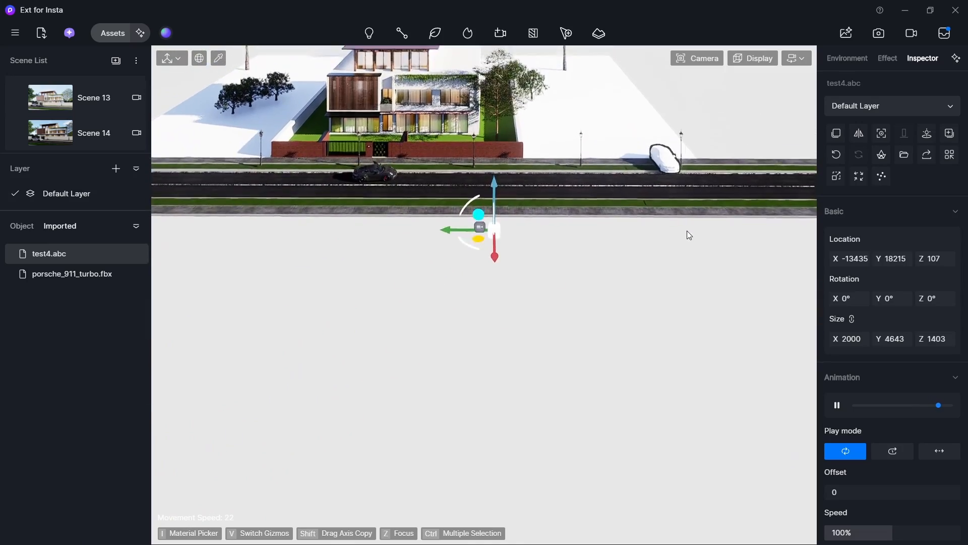
key(d)
key(w)
key(w)
key(d)
key(e)
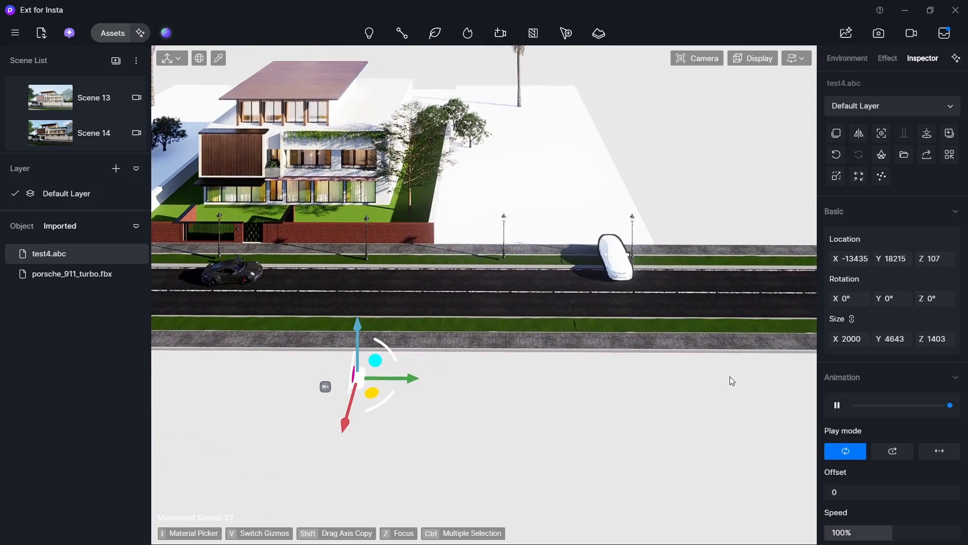
drag(371, 393, 148, 540)
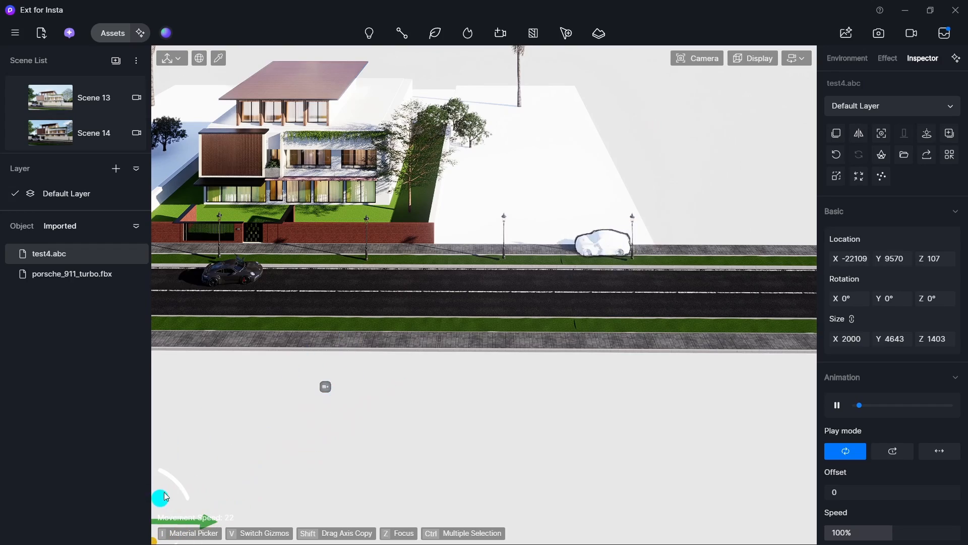
Shift the model to about X -25874, Y 8516 to bring the animated car onto the road
right_drag(722, 243, 721, 244)
key(s)
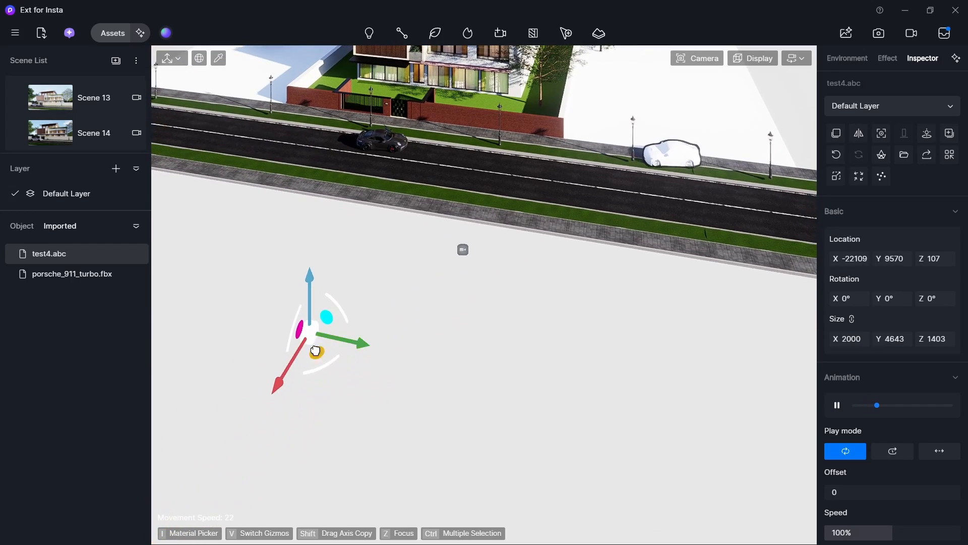
drag(315, 350, 252, 405)
Pause the imported model's animation while the car is on the road
key(w)
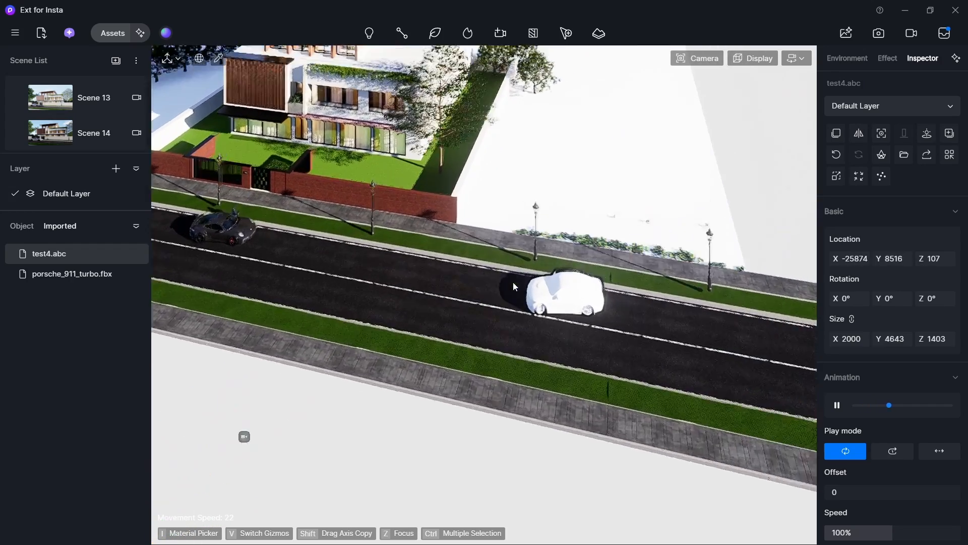
right_drag(514, 283, 507, 282)
key(w)
key(s)
right_drag(606, 333, 604, 332)
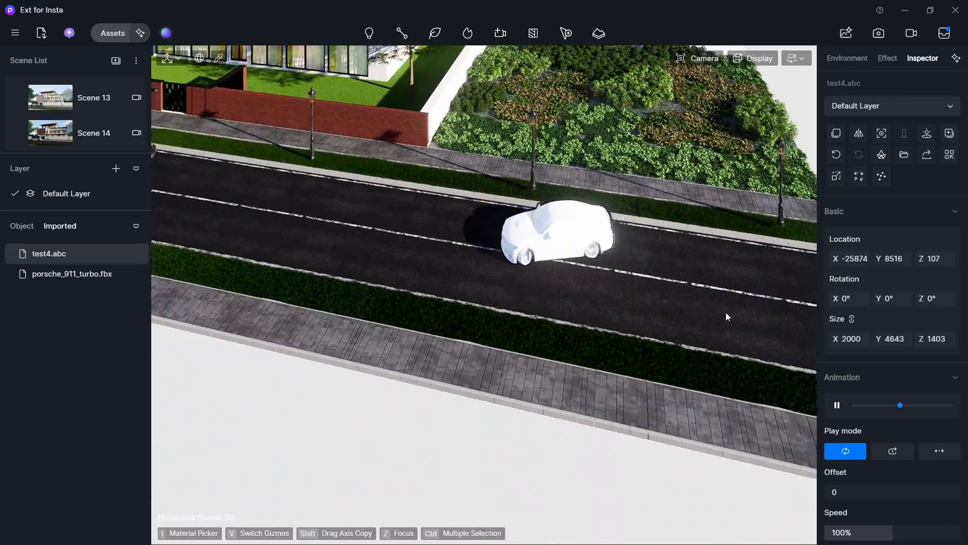
click(838, 404)
Pick the material of the paused white car's front bumper with the Material Picker
key(w)
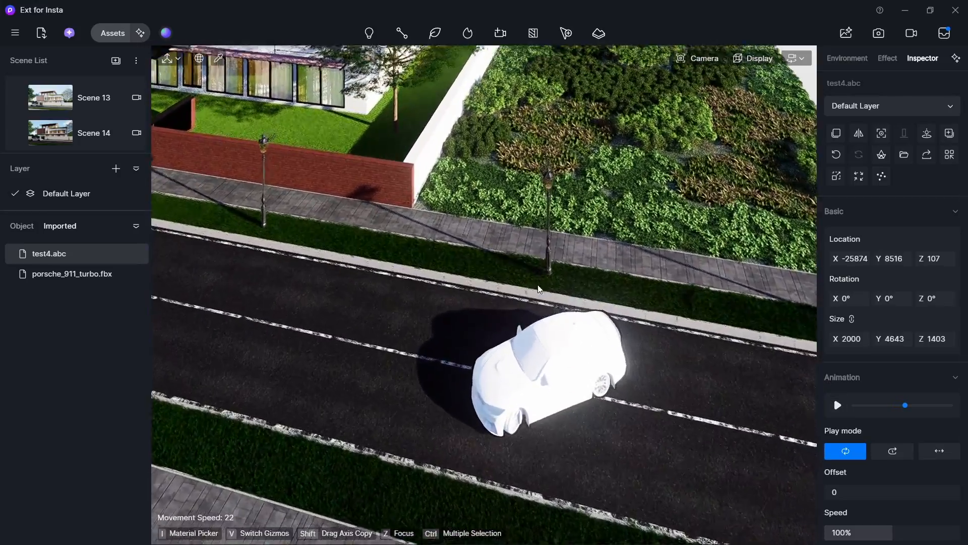
key(w)
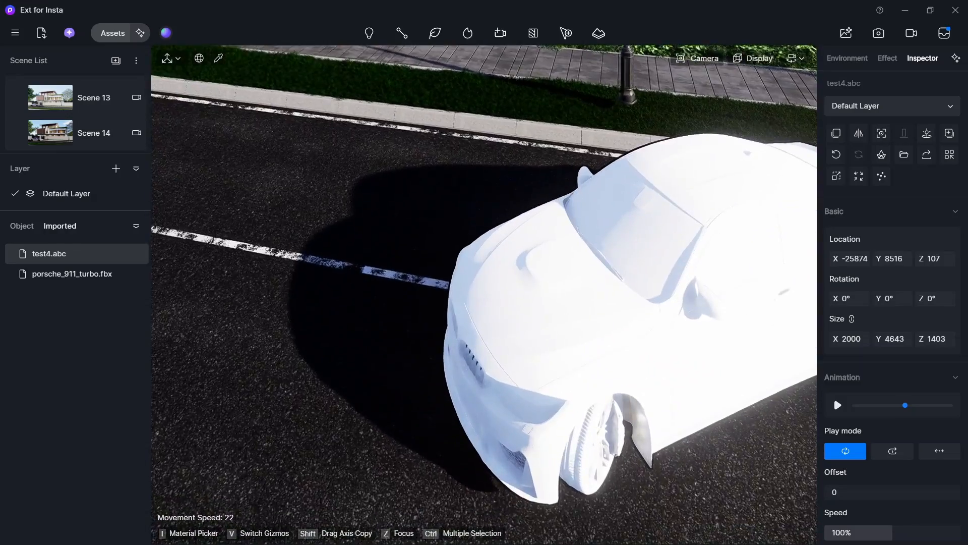
right_drag(543, 257, 551, 257)
key(s)
middle_drag(551, 257, 500, 166)
key(Escape)
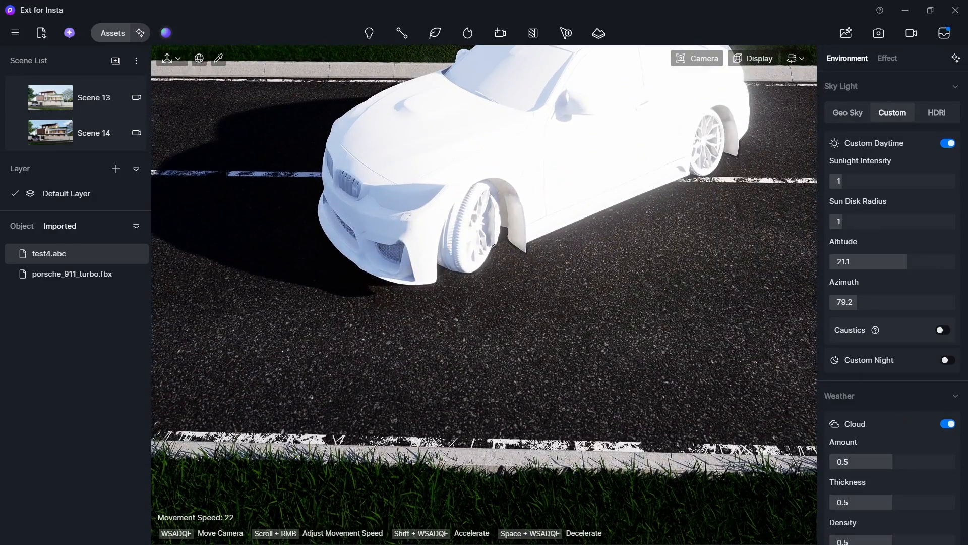
key(s)
click(546, 311)
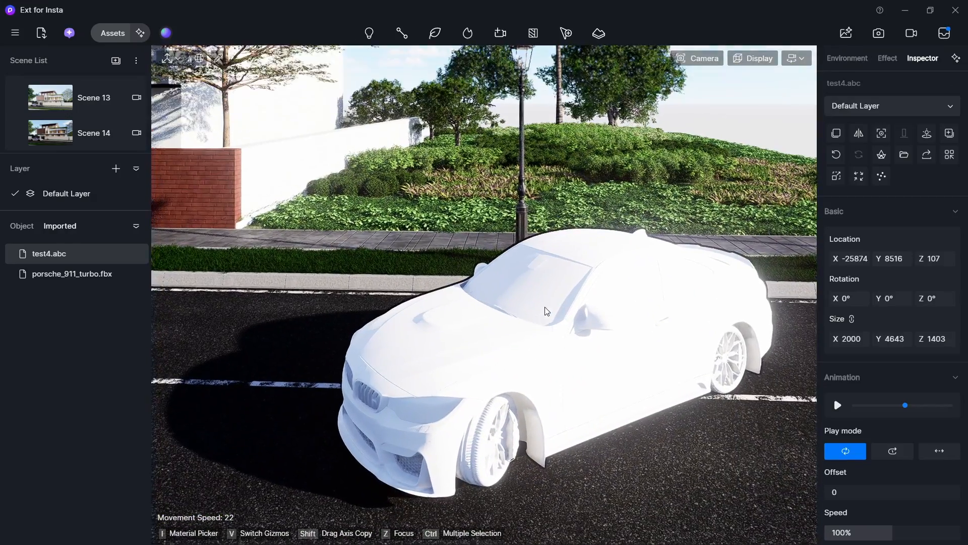
key(i)
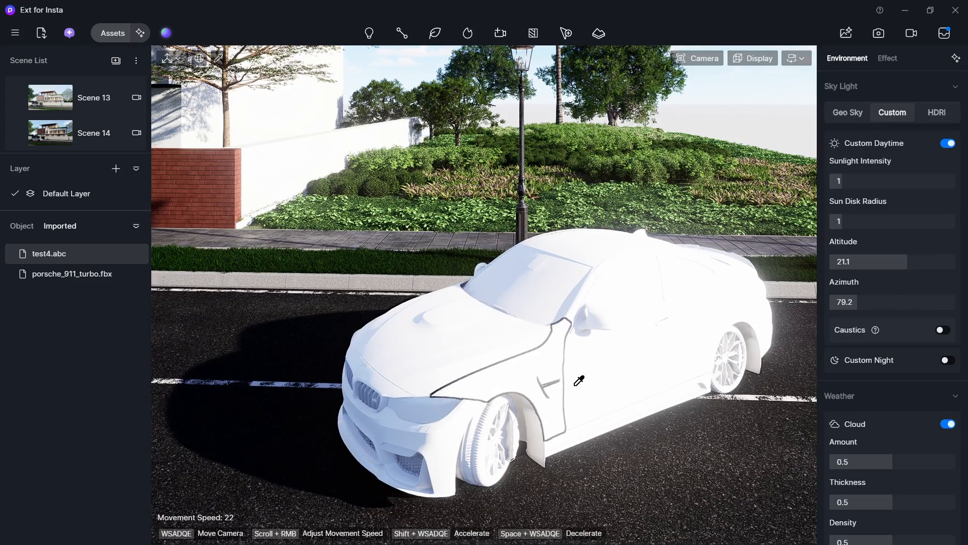
key(w)
key(s)
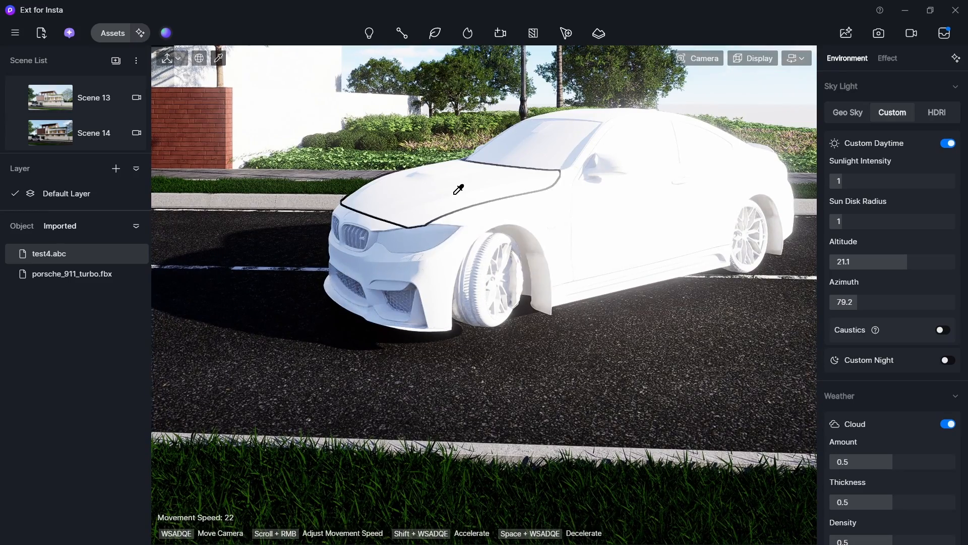
key(w)
key(s)
click(468, 223)
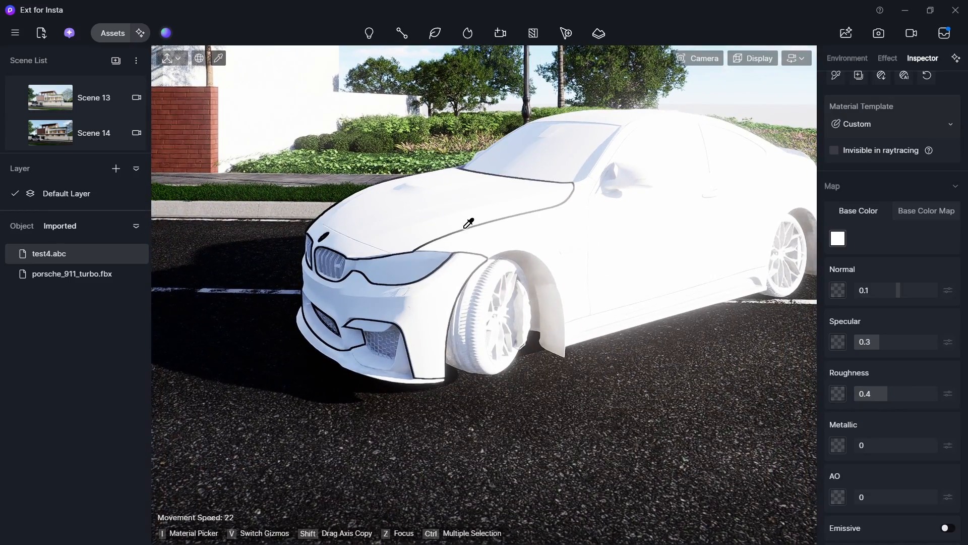
Change the front bumper's material to a black Car Paint with a roughness of 0
click(837, 238)
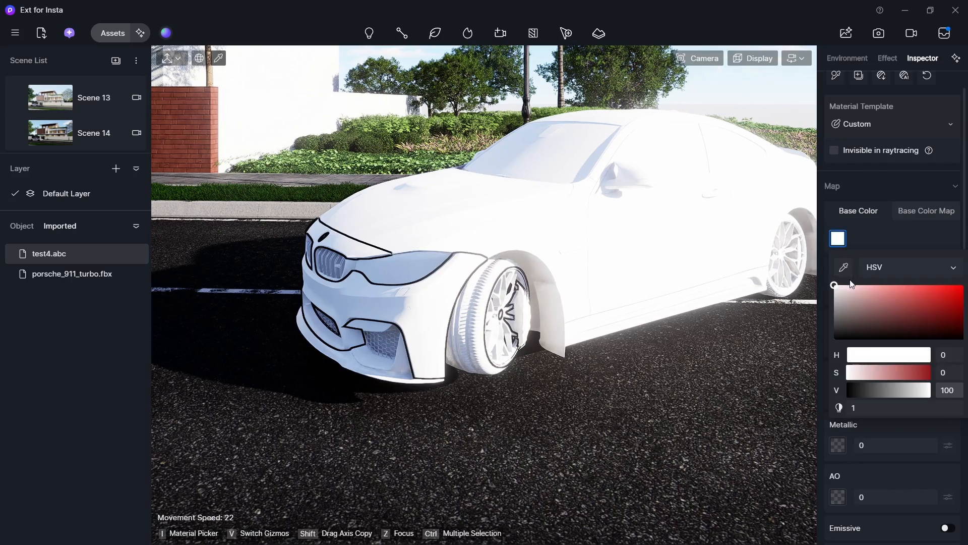
drag(852, 323, 819, 362)
click(876, 240)
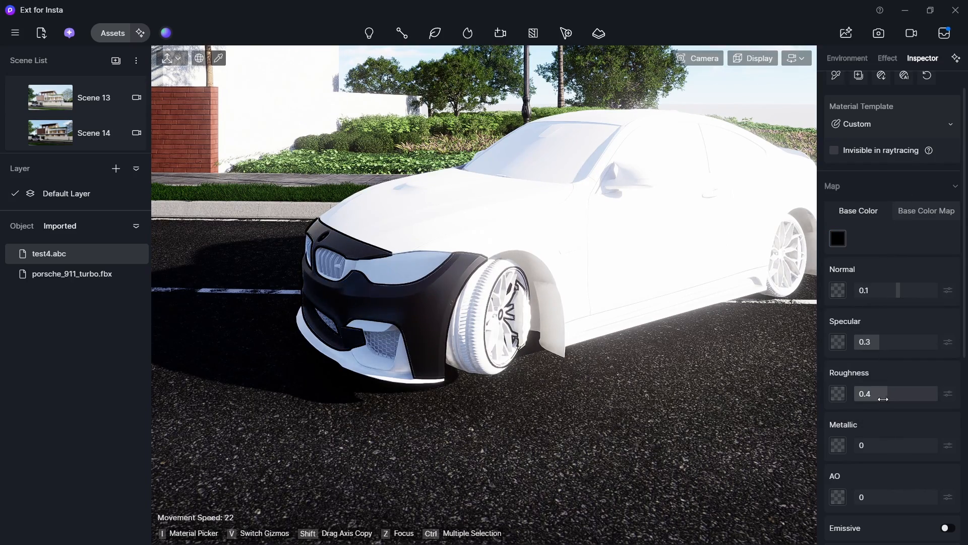
drag(882, 394, 822, 393)
click(881, 123)
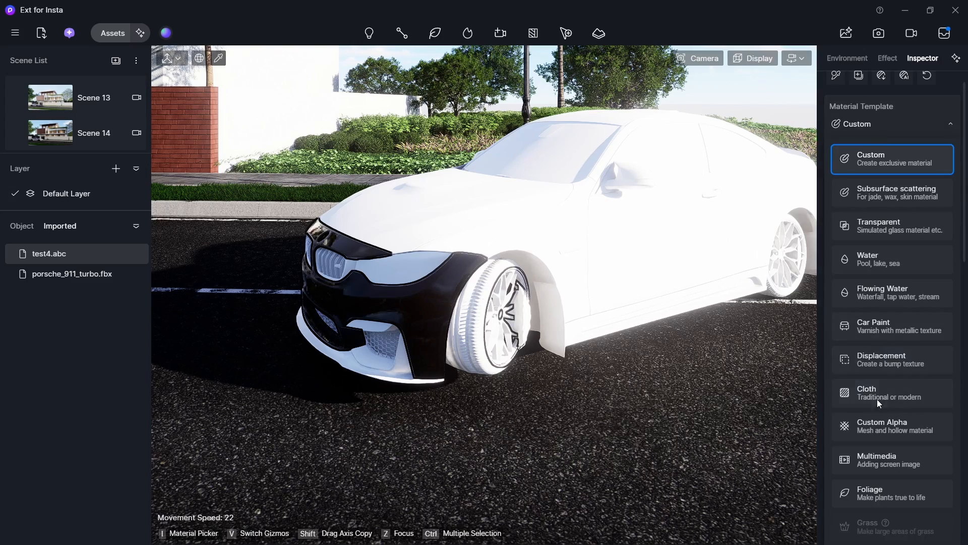
click(888, 315)
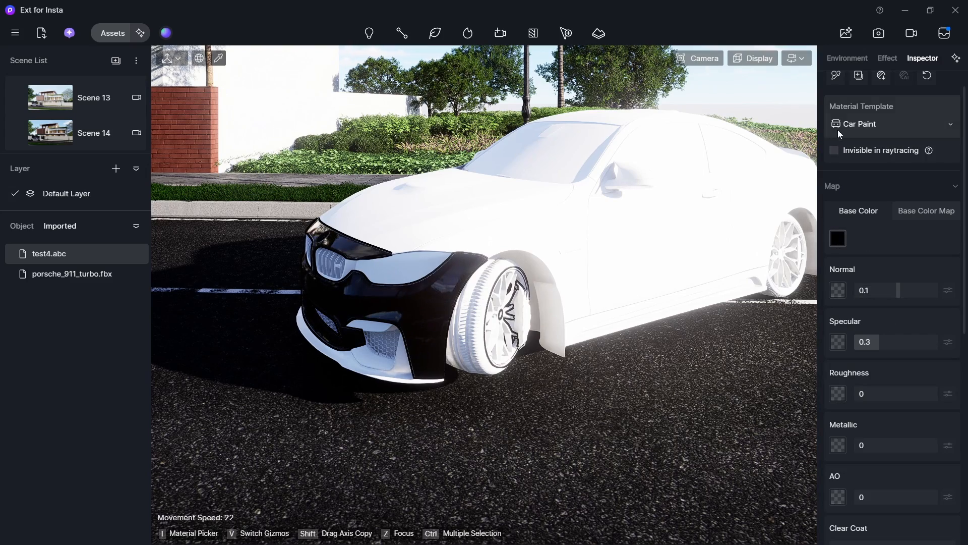
Copy the bumper's black car paint onto the car's hood, fender, doors and roof
click(841, 80)
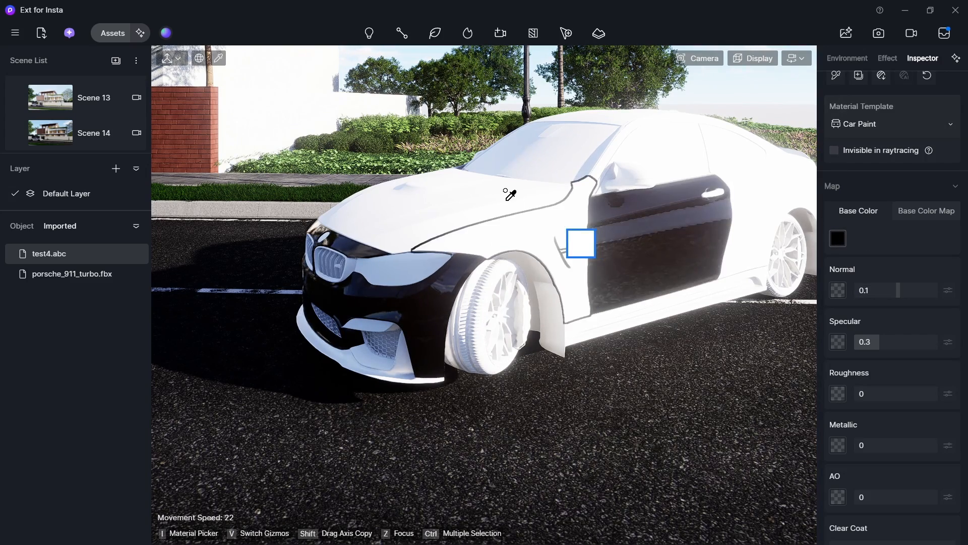
click(633, 115)
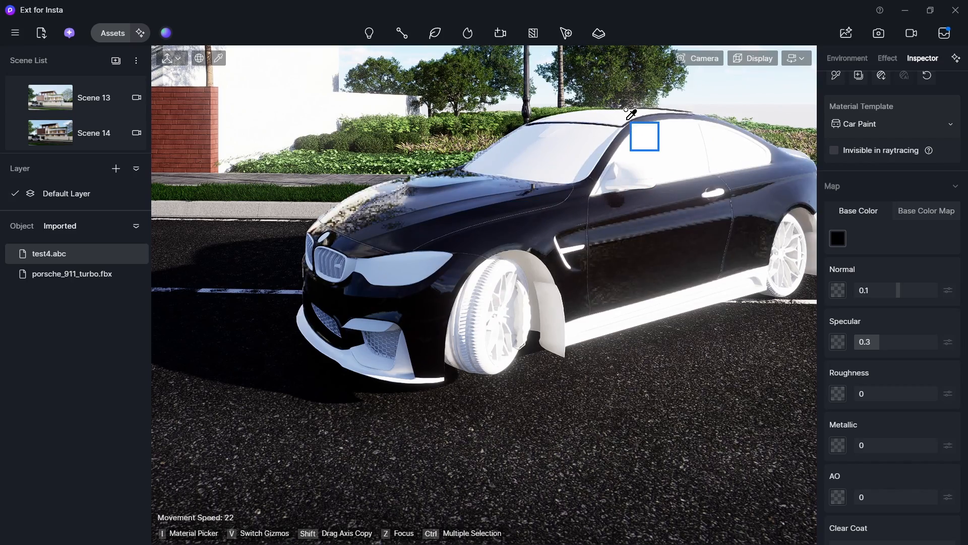
click(626, 113)
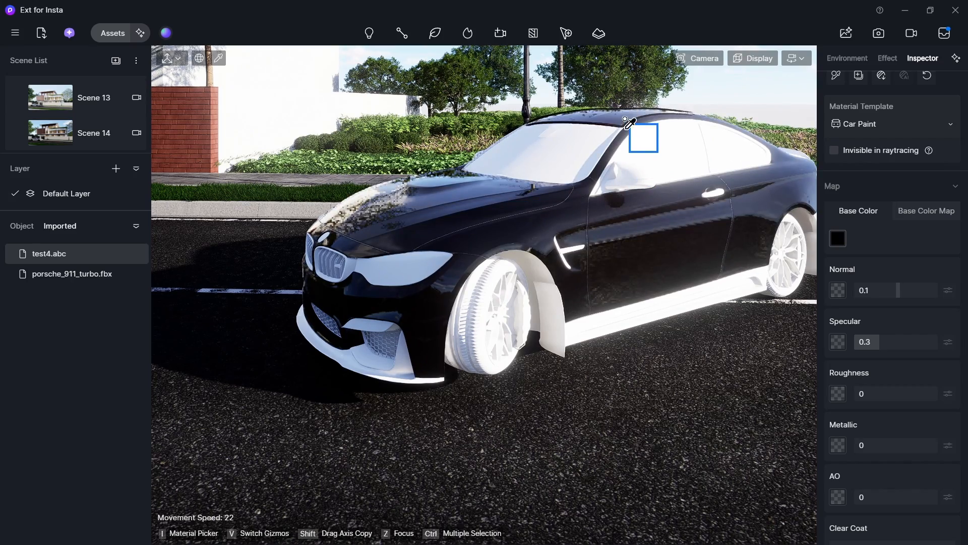
click(589, 335)
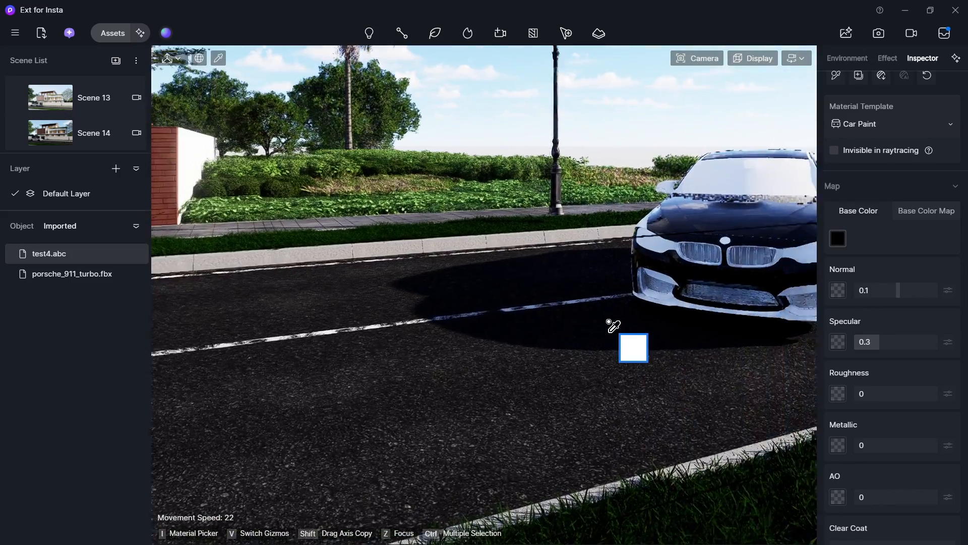
key(d)
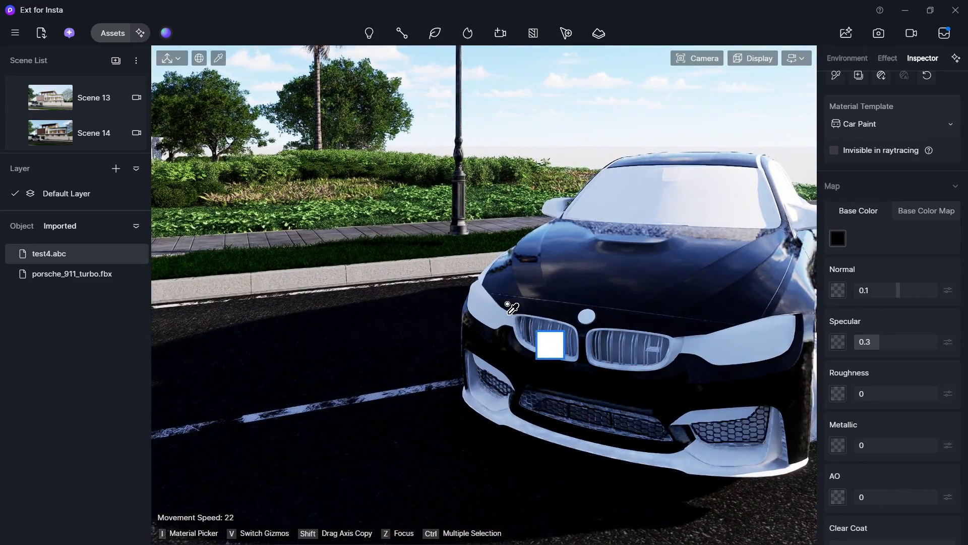
key(Escape)
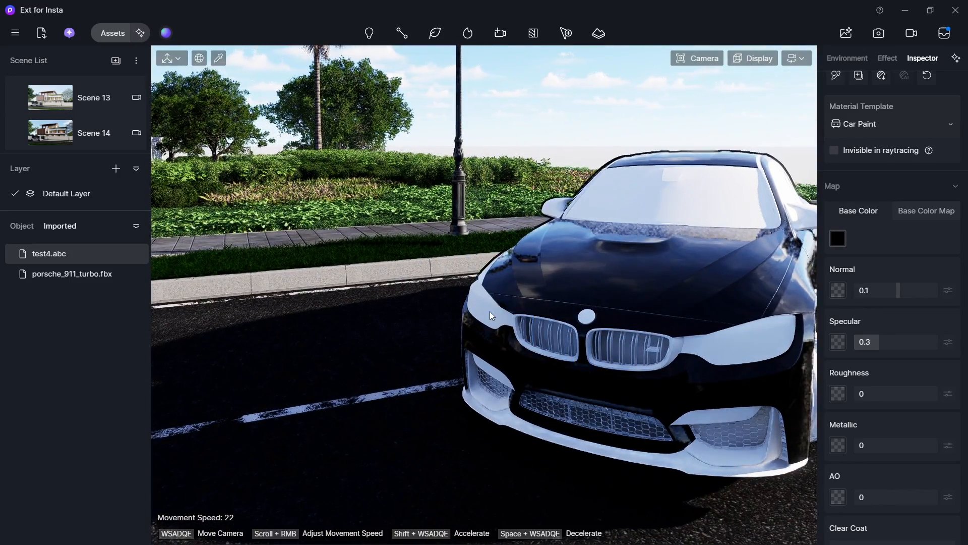
Pick the white material of the car's headlight with the Material Picker
key(Escape)
key(i)
click(487, 306)
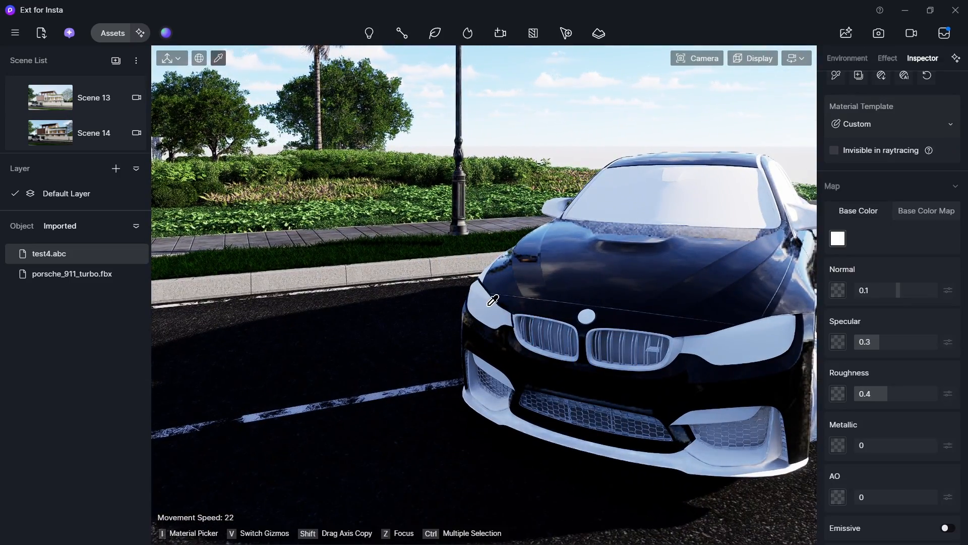
key(d)
key(i)
click(393, 348)
key(d)
key(w)
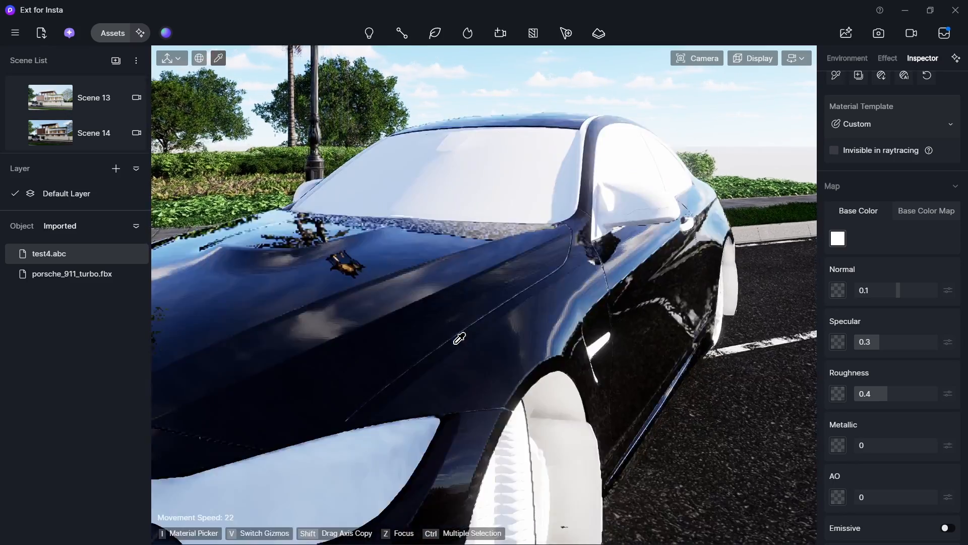
key(s)
key(q)
right_drag(430, 326, 286, 209)
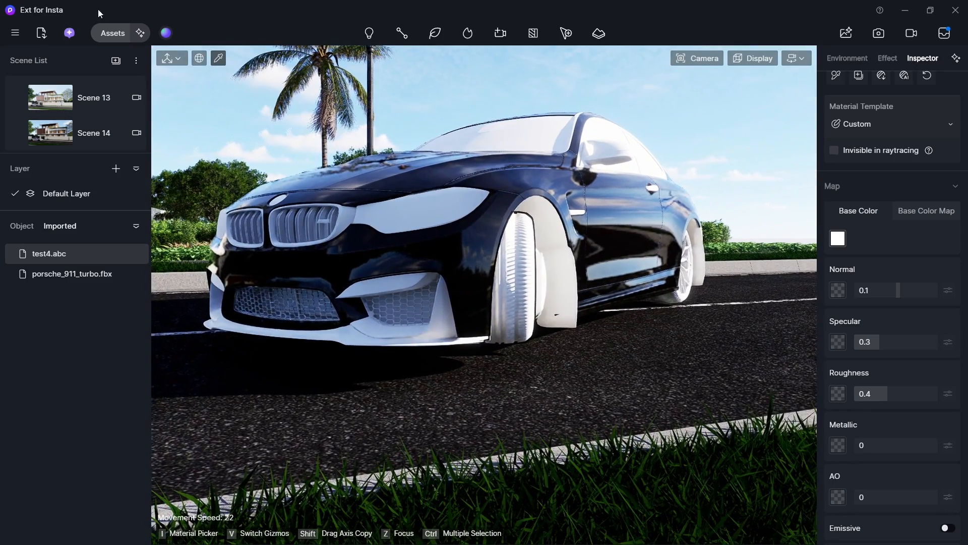
Apply the Normal Glass material from the online Glass category to the car's headlights
click(111, 33)
click(51, 286)
click(59, 271)
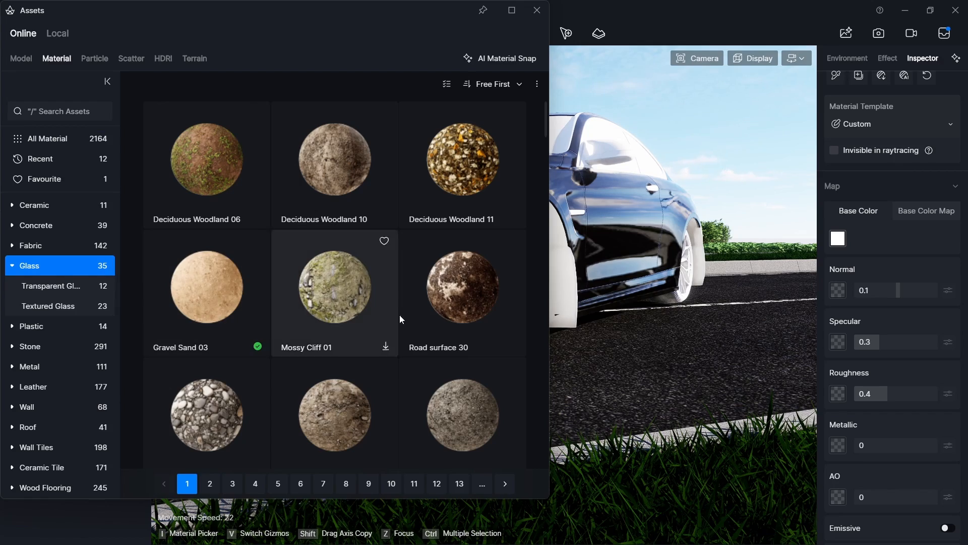
scroll(409, 313, down, 3)
drag(354, 283, 716, 220)
Try to apply the Normal Glass material to the car's side window, and undo it
right_drag(697, 193, 685, 158)
click(686, 158)
key(ctrl+z)
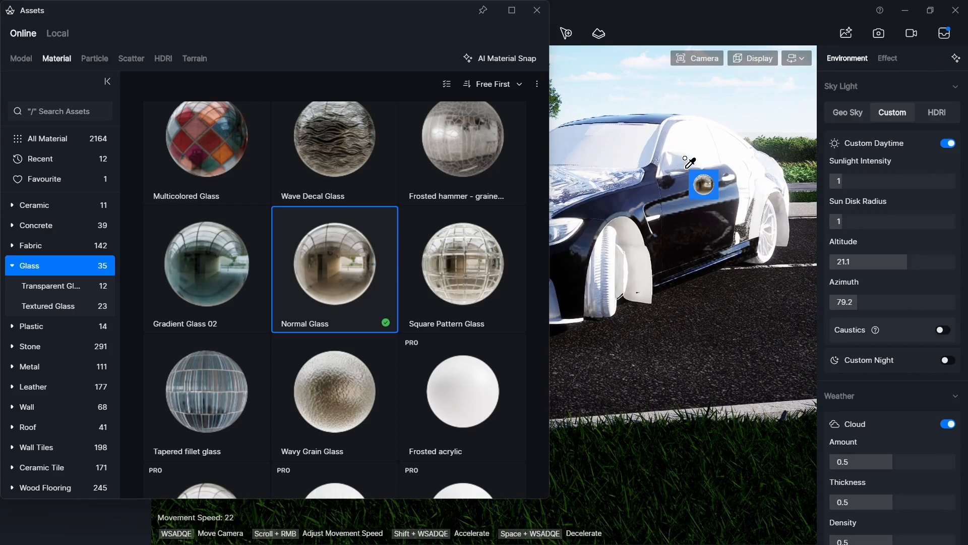
Apply the Normal Glass material to the car's windshield
scroll(686, 161, up, 3)
middle_drag(681, 177, 689, 272)
drag(334, 263, 728, 222)
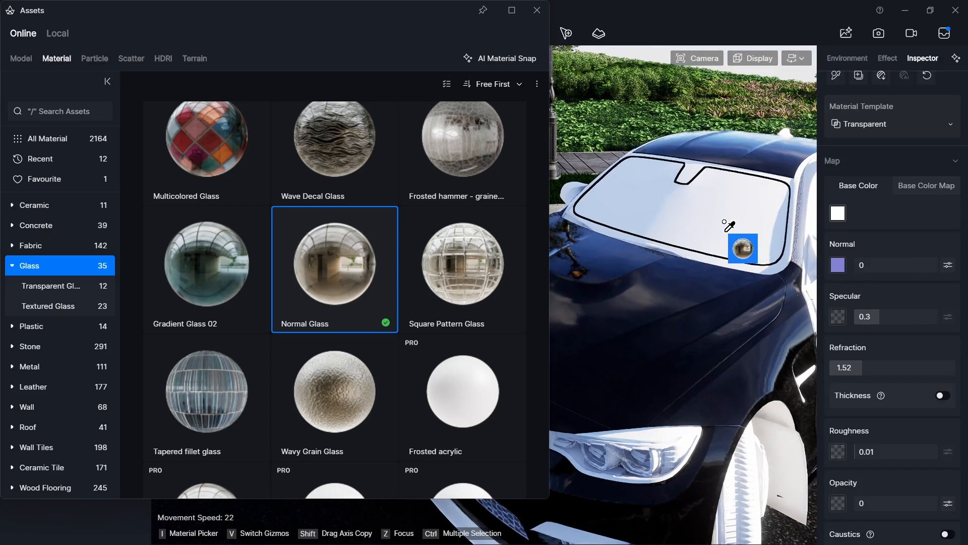
click(726, 222)
Apply the Normal Glass material to the car's side windows
right_drag(725, 223, 689, 217)
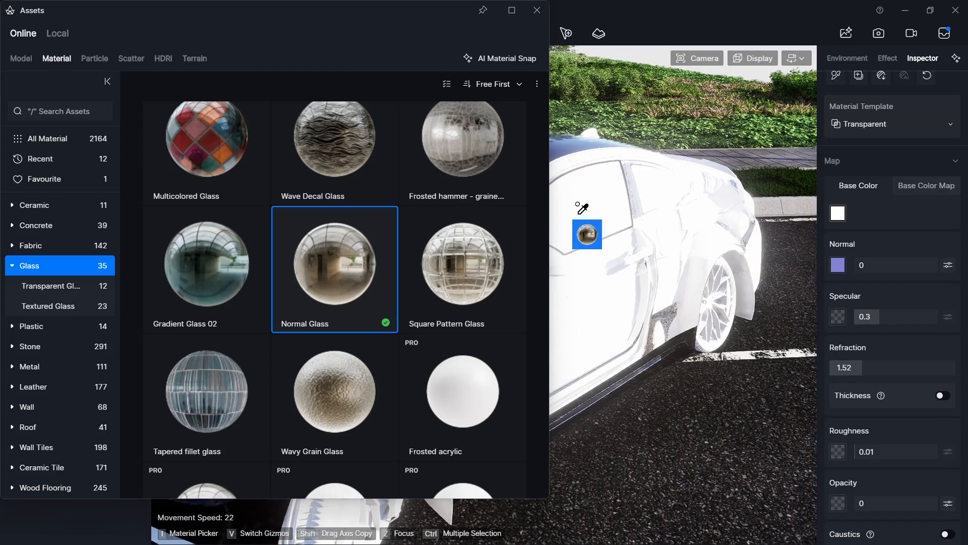
scroll(569, 208, down, 4)
middle_drag(619, 173, 630, 164)
click(665, 144)
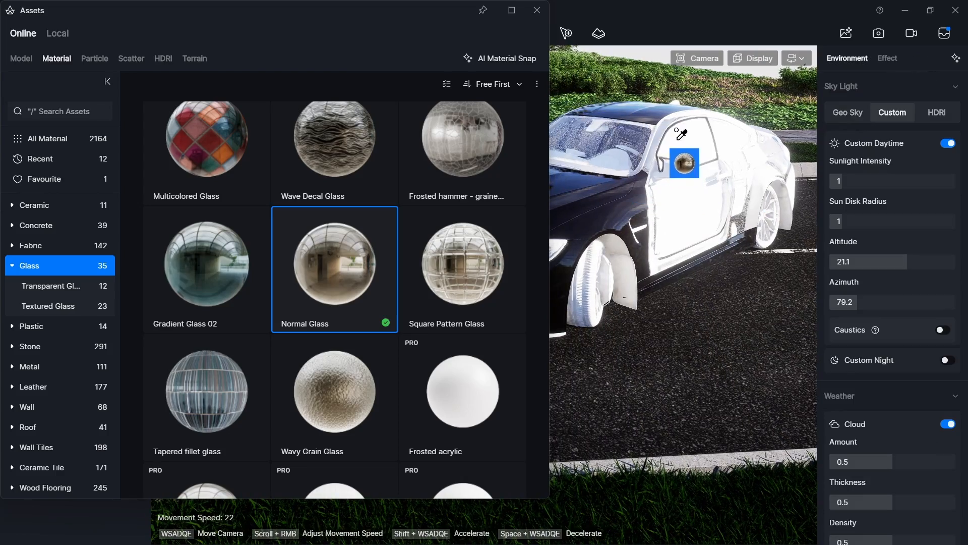
click(686, 140)
key(w)
right_click(686, 142)
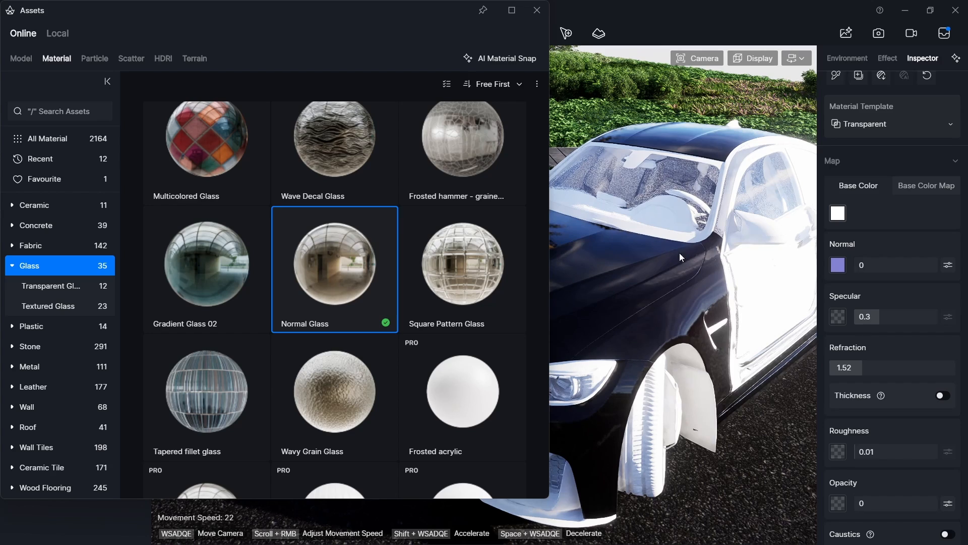
Copy the black car paint from the hood onto the front door
click(595, 274)
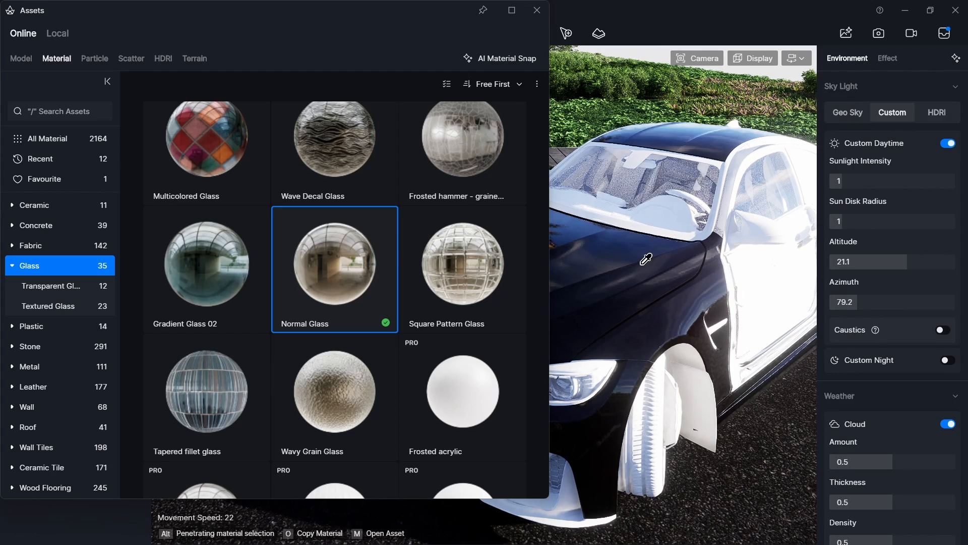
click(758, 275)
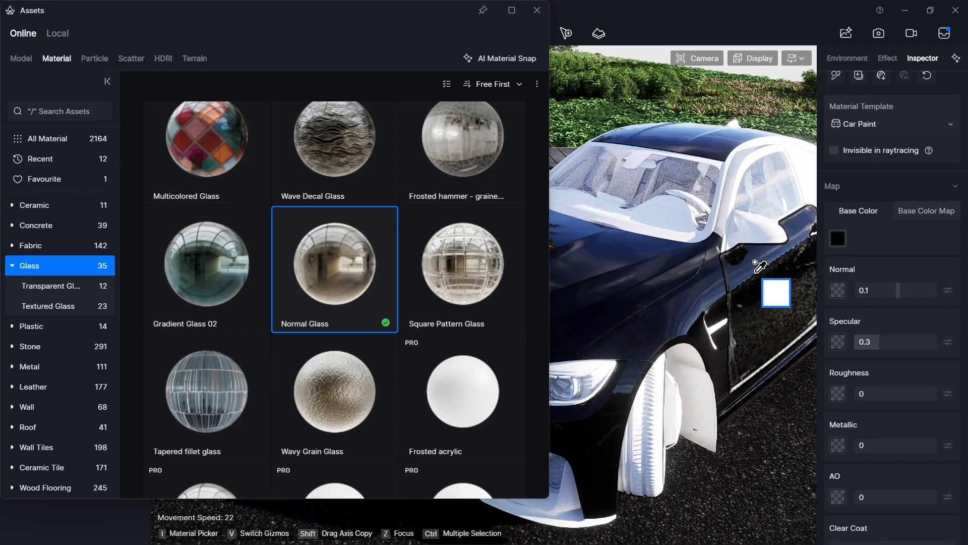
right_click(759, 275)
Close the material library, select the imported car and resume its animation
click(537, 10)
key(q)
right_drag(643, 237, 643, 271)
key(s)
key(Escape)
key(s)
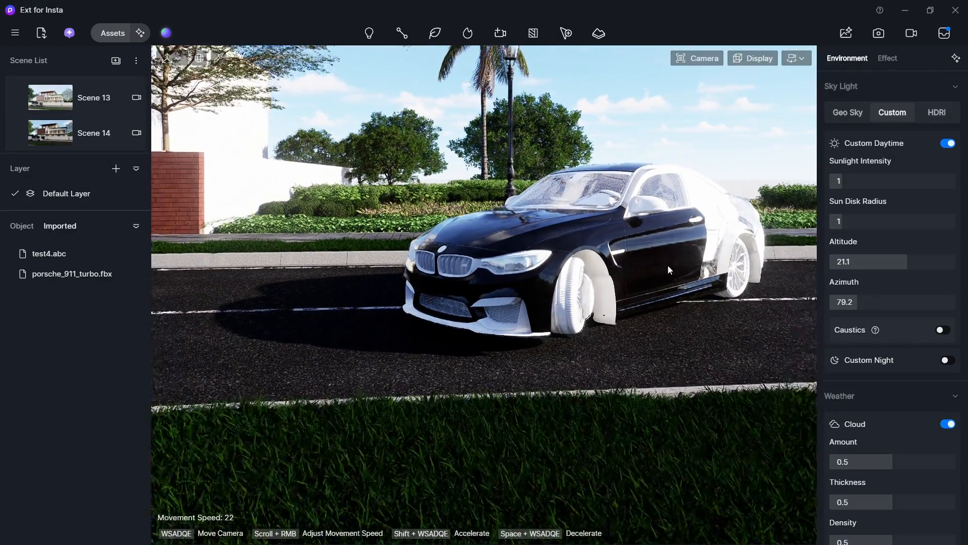
click(607, 193)
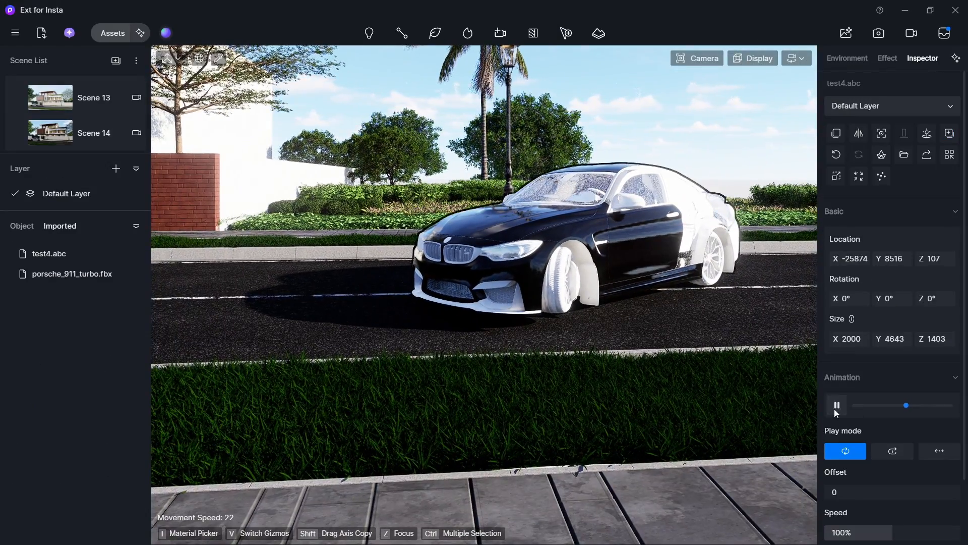
click(838, 405)
Examine the playing car animation on the road from the front and sides, ending with a frontal view of the house
key(s)
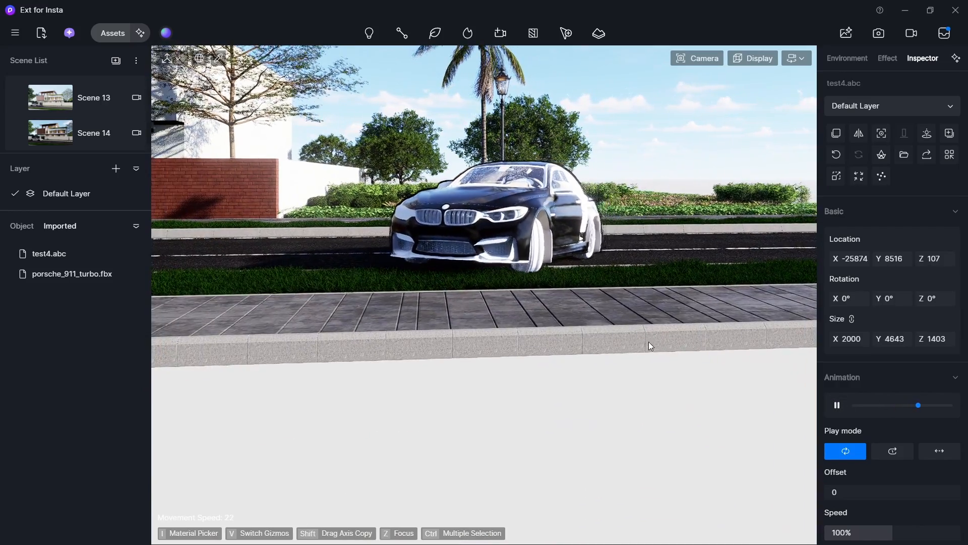
key(s)
right_drag(459, 294, 595, 294)
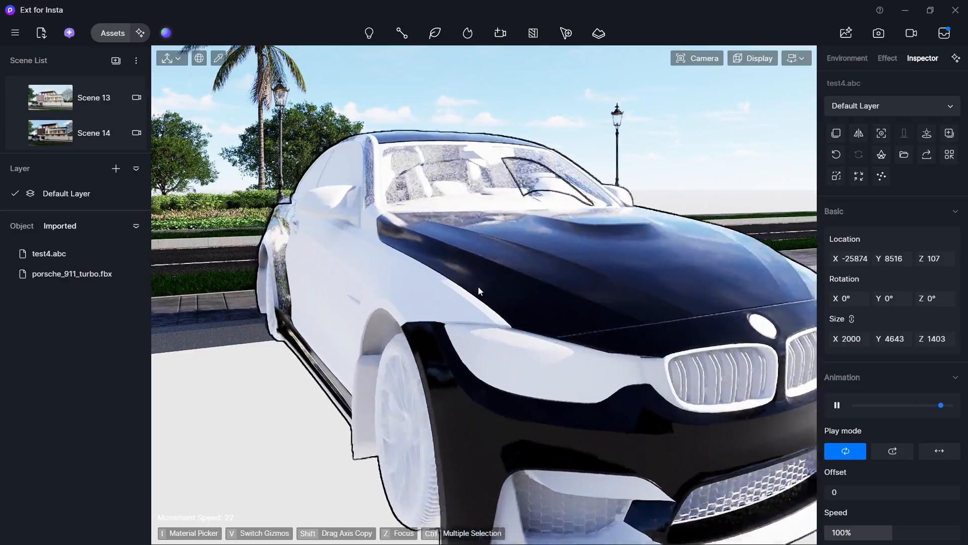
right_drag(478, 287, 658, 270)
key(e)
key(w)
key(a)
key(s)
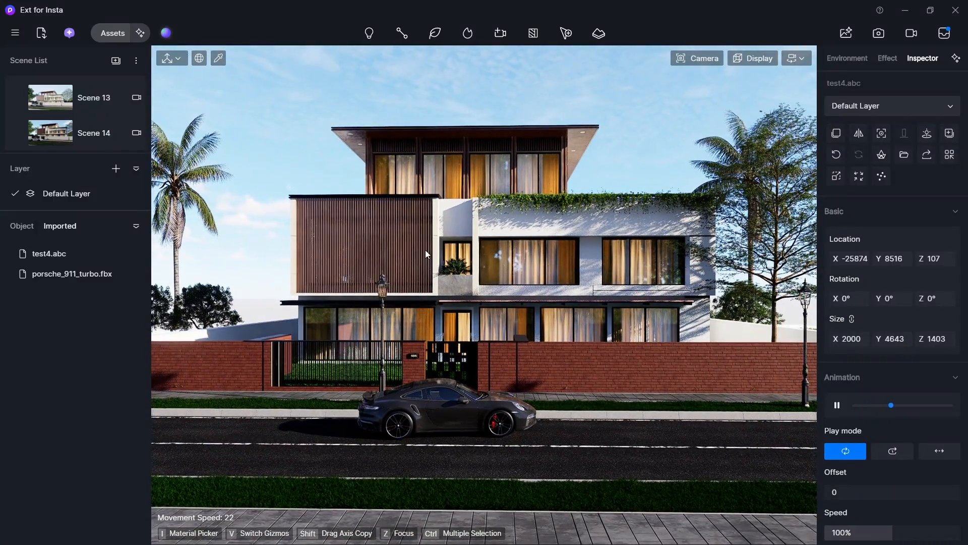
Open the preferences and examine the Rendering settings, from Legacy D5 GI Compatible Mode to Max Detailed Beams
click(16, 32)
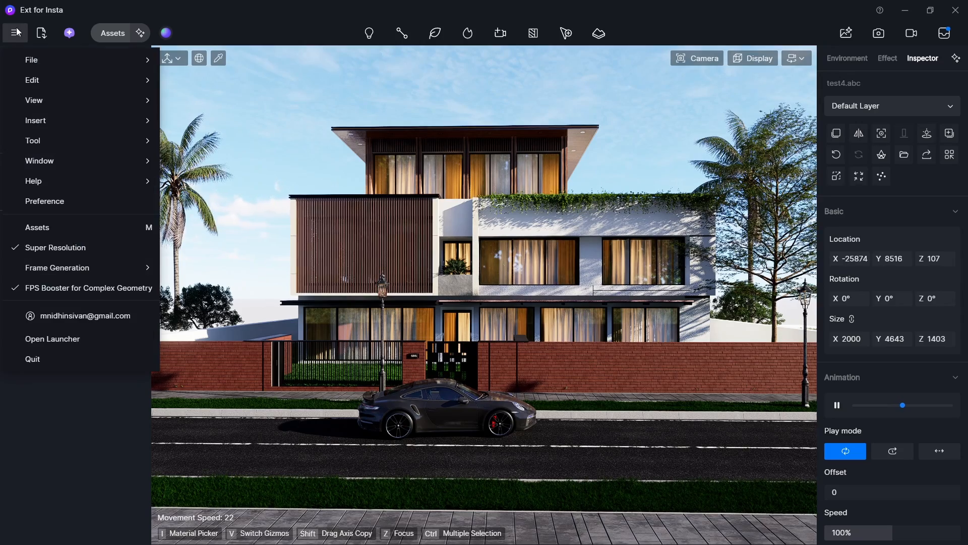
click(107, 198)
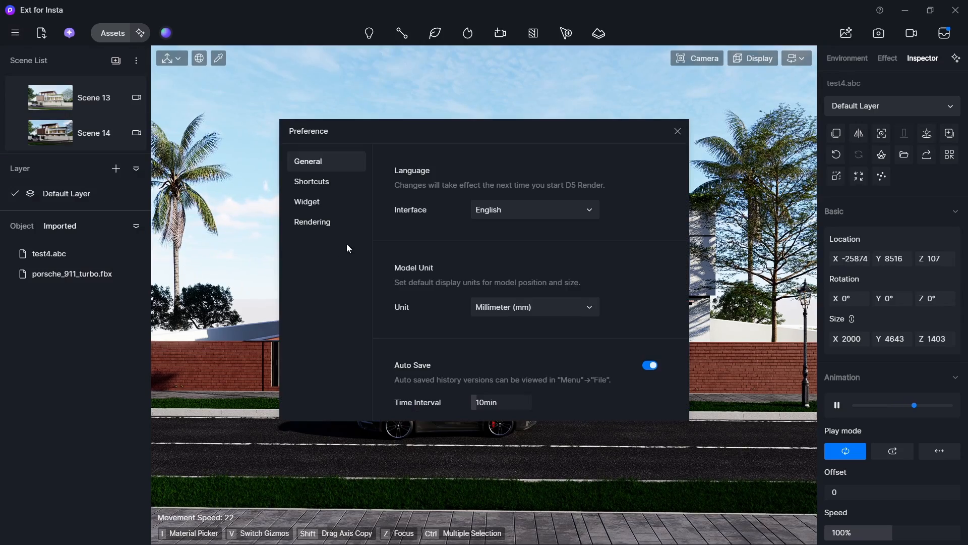
click(350, 223)
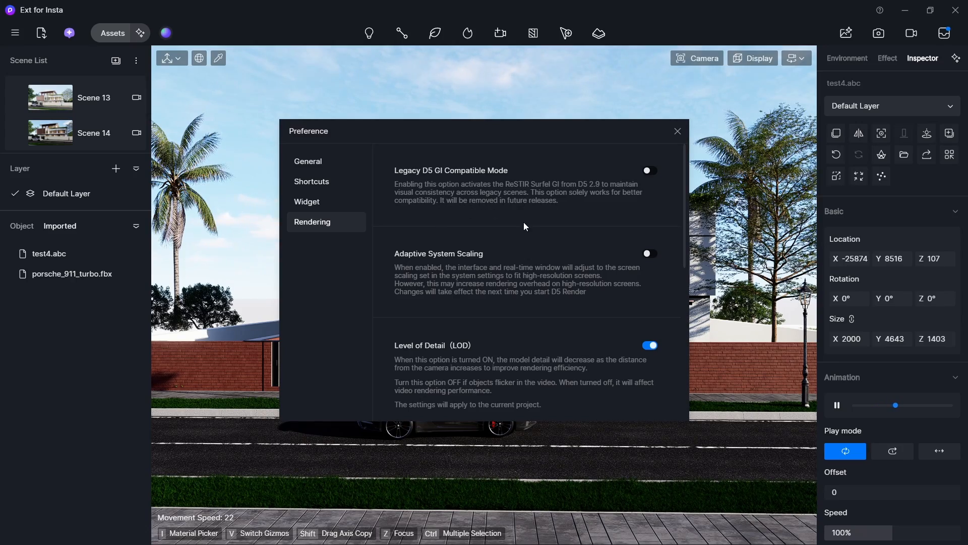
scroll(523, 222, down, 3)
scroll(521, 220, down, 4)
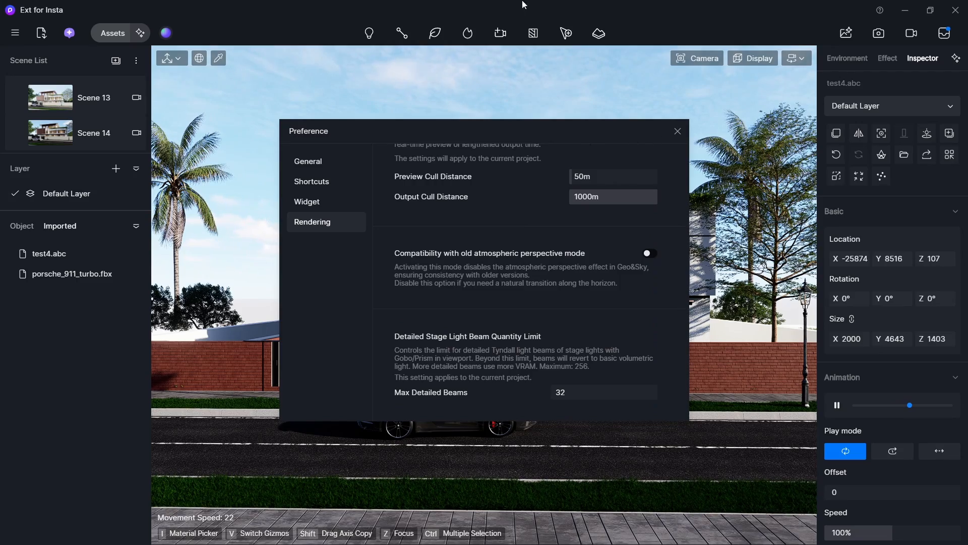
scroll(497, 235, up, 7)
scroll(498, 231, down, 3)
scroll(499, 236, down, 3)
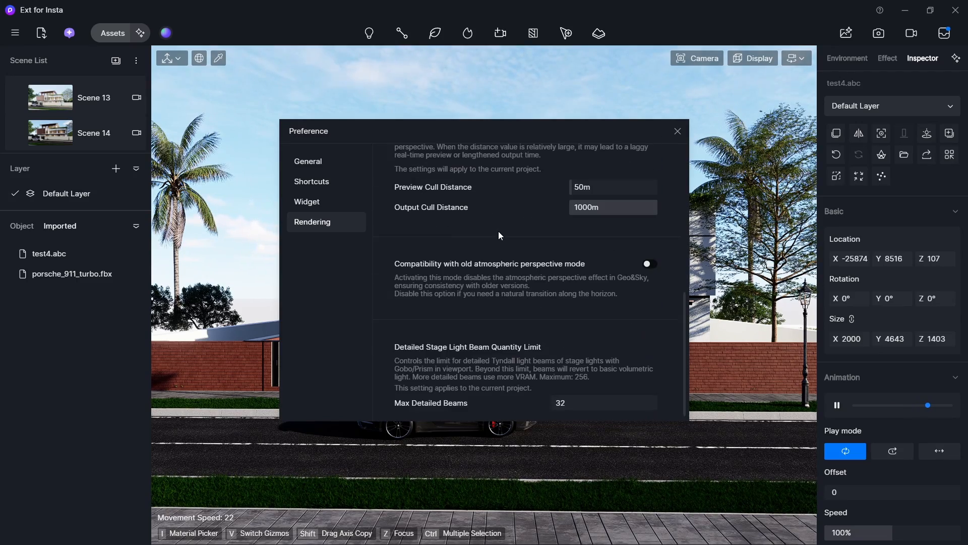
scroll(485, 264, down, 1)
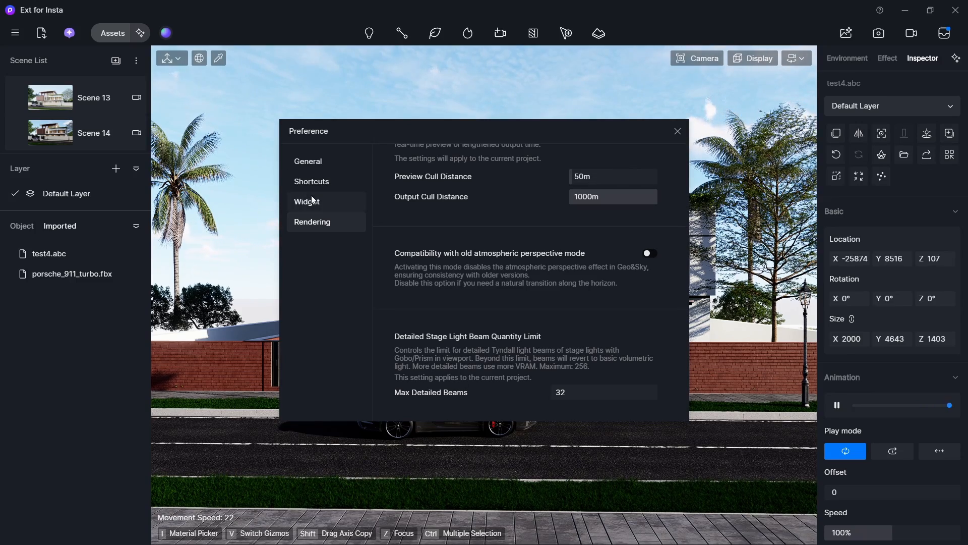
Examine the General, Widget and Shortcuts preferences, including the Compatibility options for cursor mode and path tool, and close the preferences
click(323, 166)
click(319, 175)
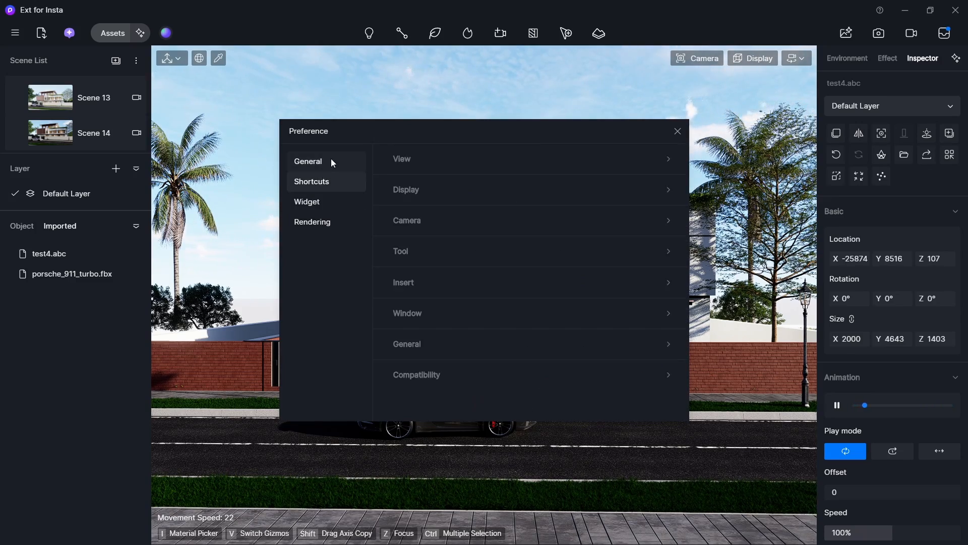
click(330, 159)
scroll(521, 207, down, 2)
click(332, 181)
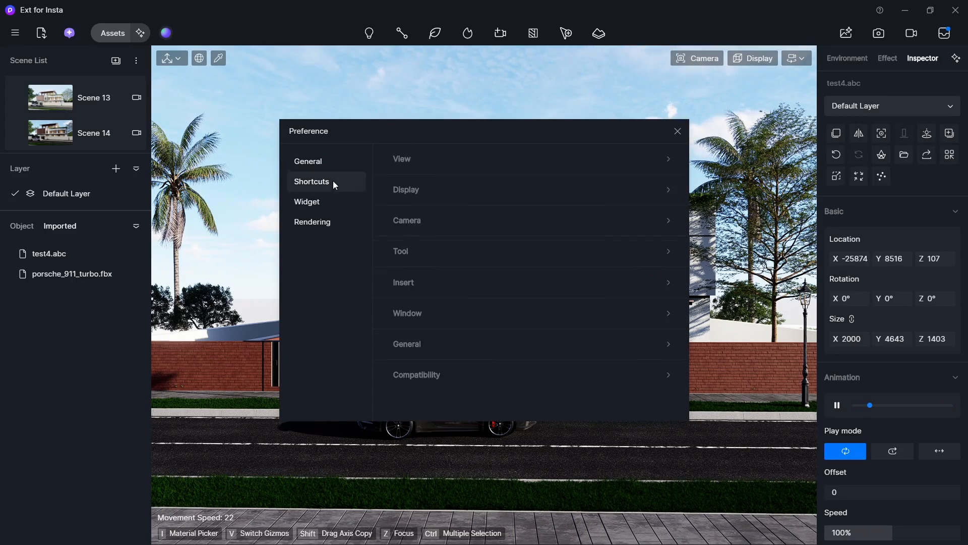
click(326, 203)
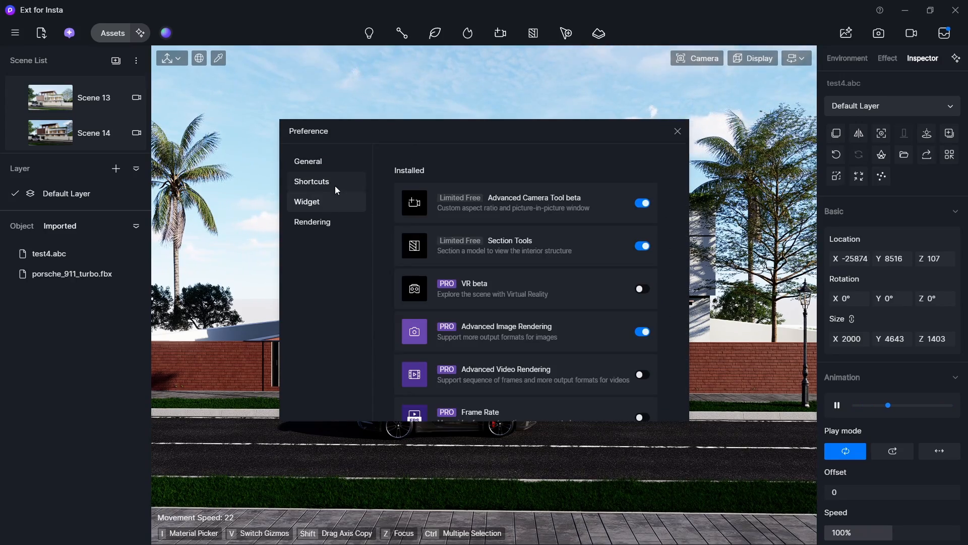
click(335, 184)
scroll(460, 353, down, 1)
click(460, 353)
scroll(466, 360, down, 2)
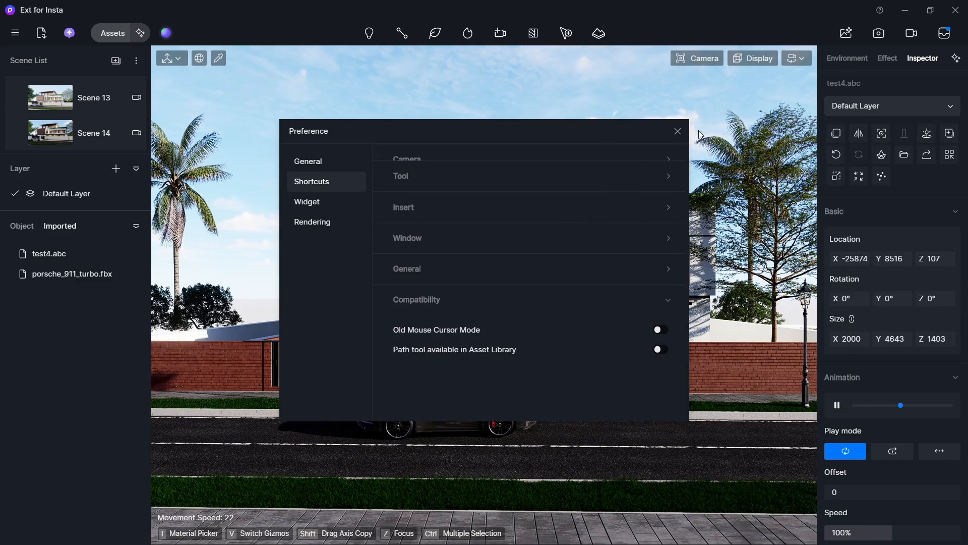
click(677, 132)
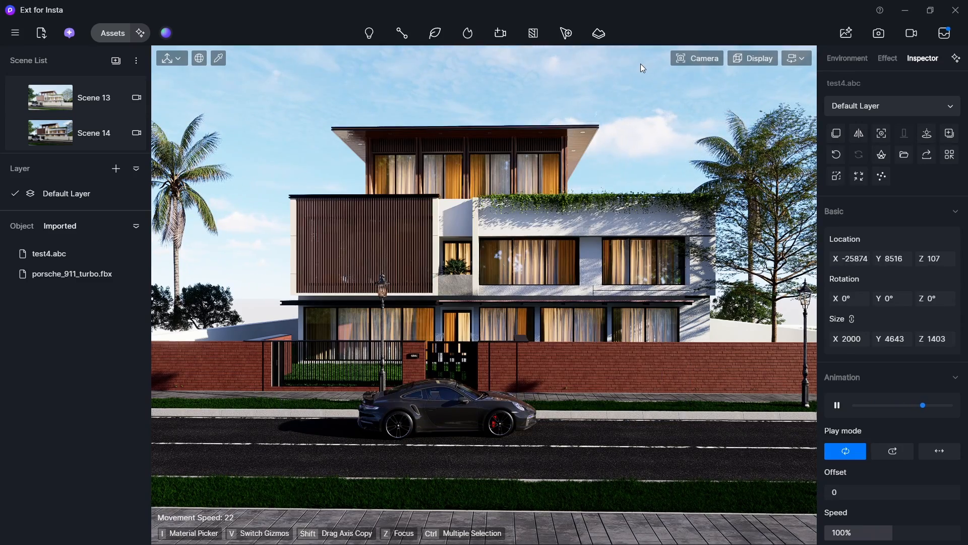
View the available path types: Character, Vehicle, Animal and Custom paths
click(408, 31)
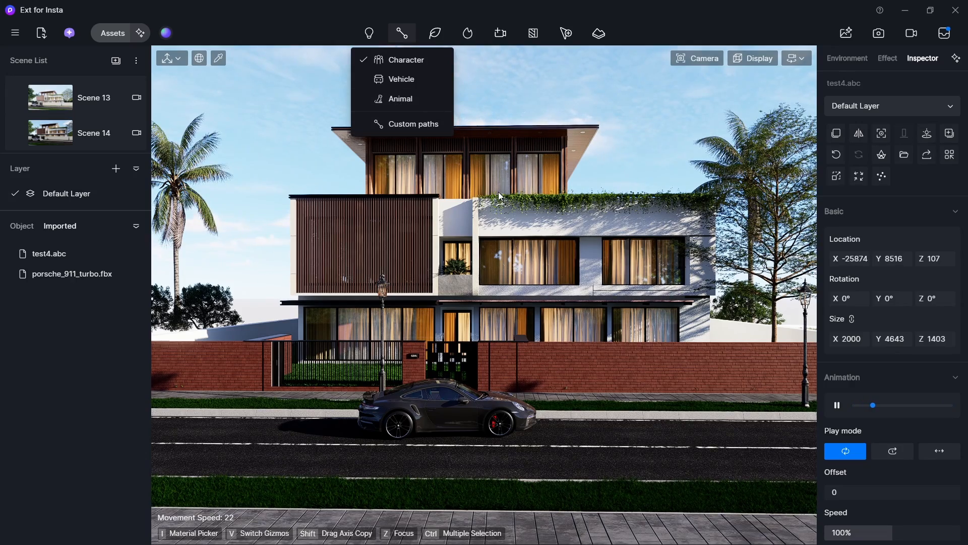
scroll(498, 191, up, 3)
right_drag(498, 192, 432, 5)
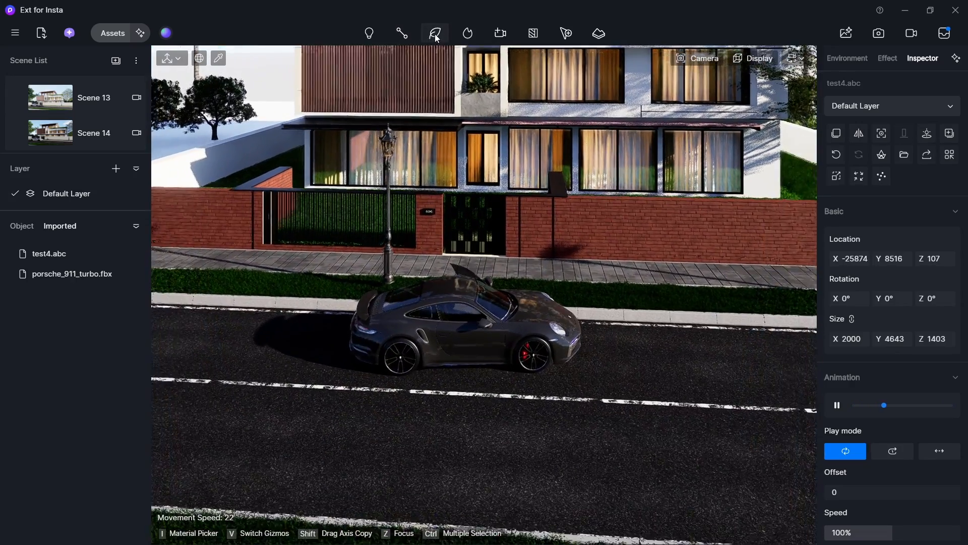
Draw a custom path with four linear nodes zigzagging along the road beside the car
click(436, 34)
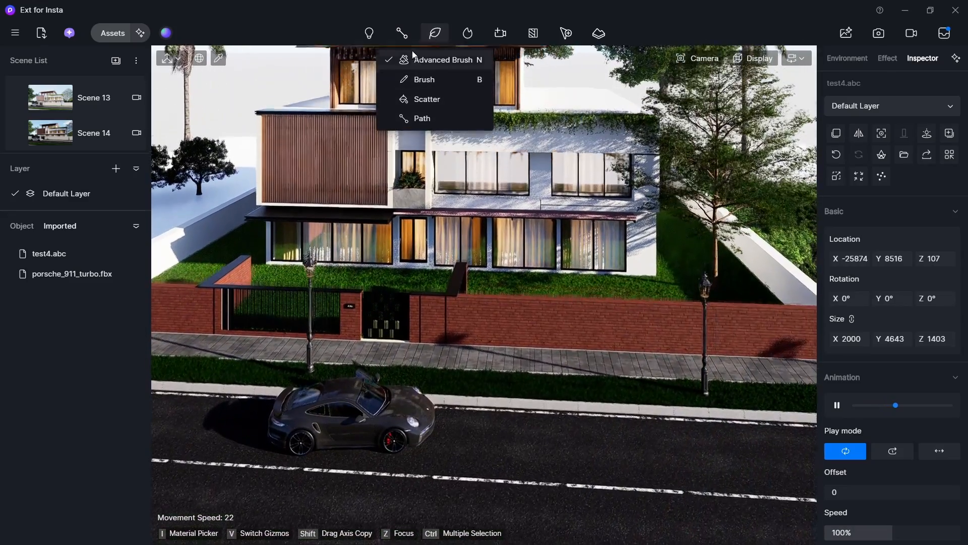
right_drag(413, 55, 404, 19)
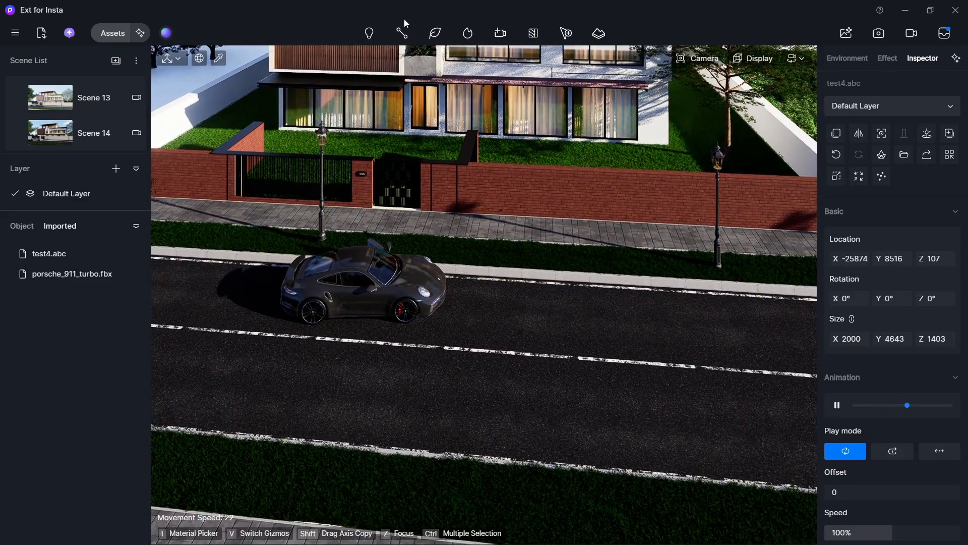
mouse_move(402, 31)
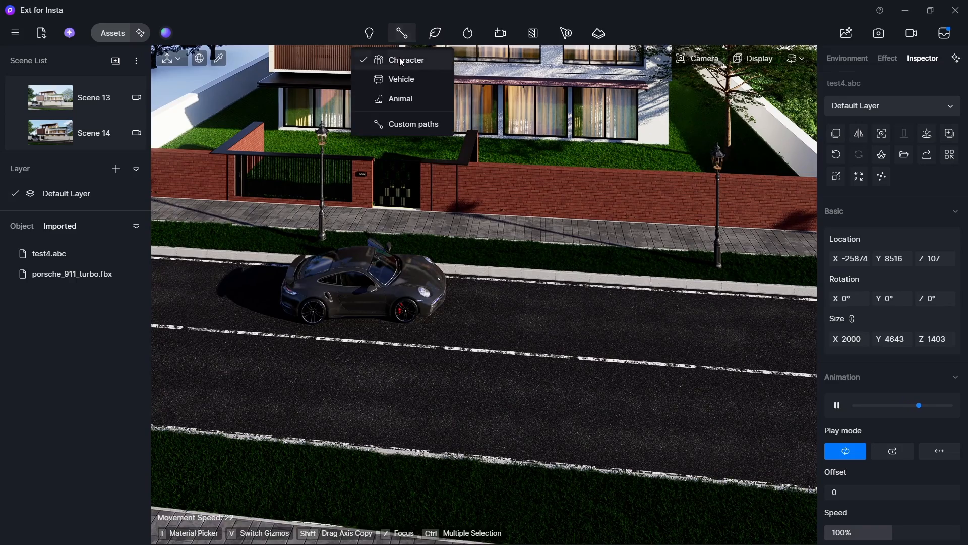
click(406, 125)
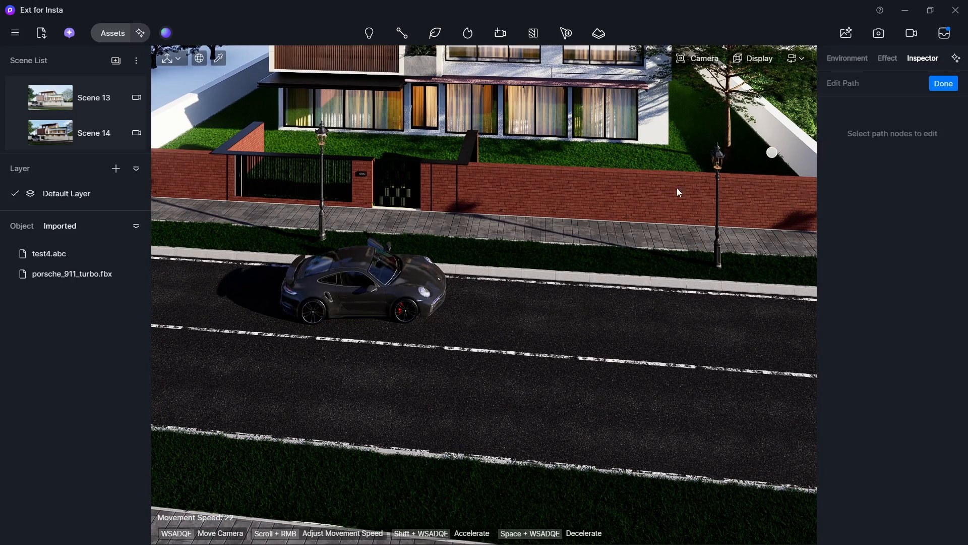
click(401, 384)
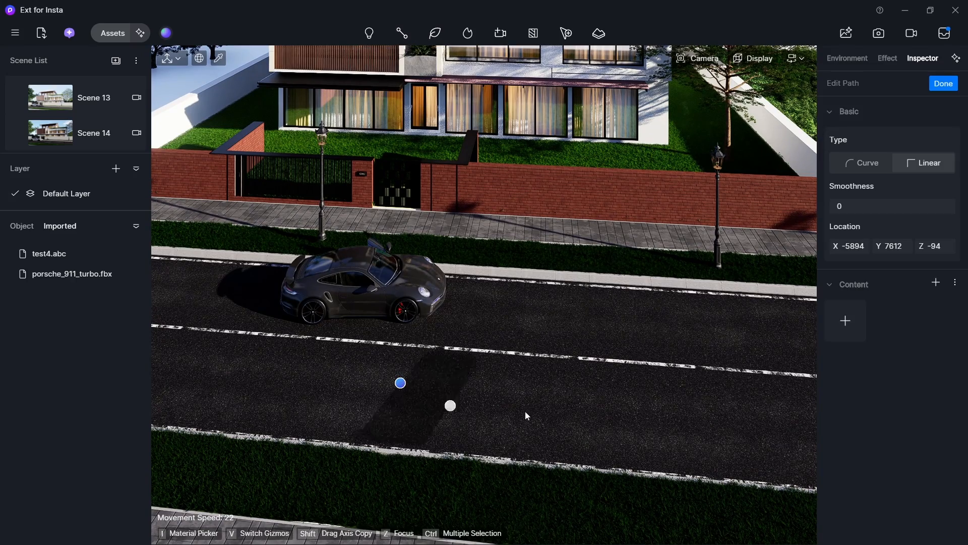
click(543, 329)
click(670, 397)
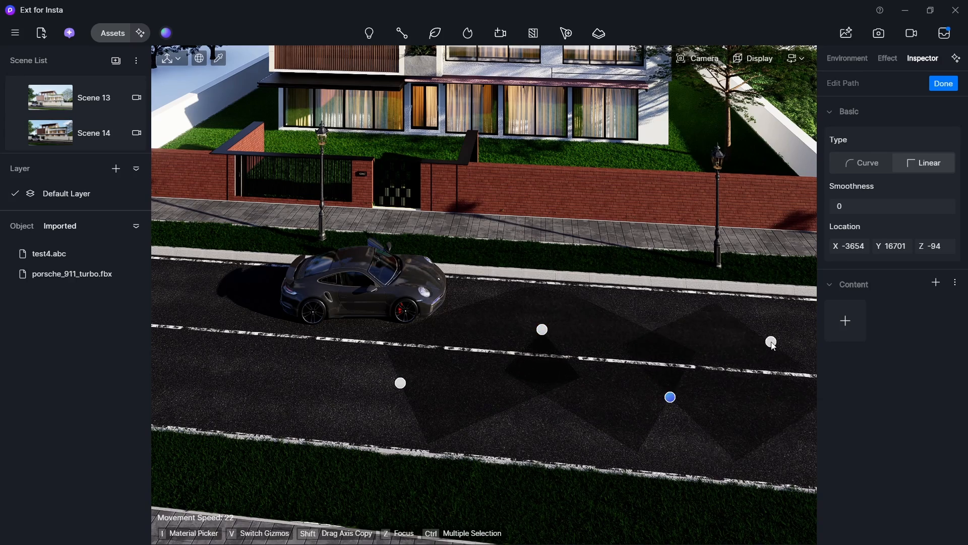
click(771, 341)
Add the Rely HW37 Lounge Chair as the path's content and extend the path with two more nodes along the road
click(850, 318)
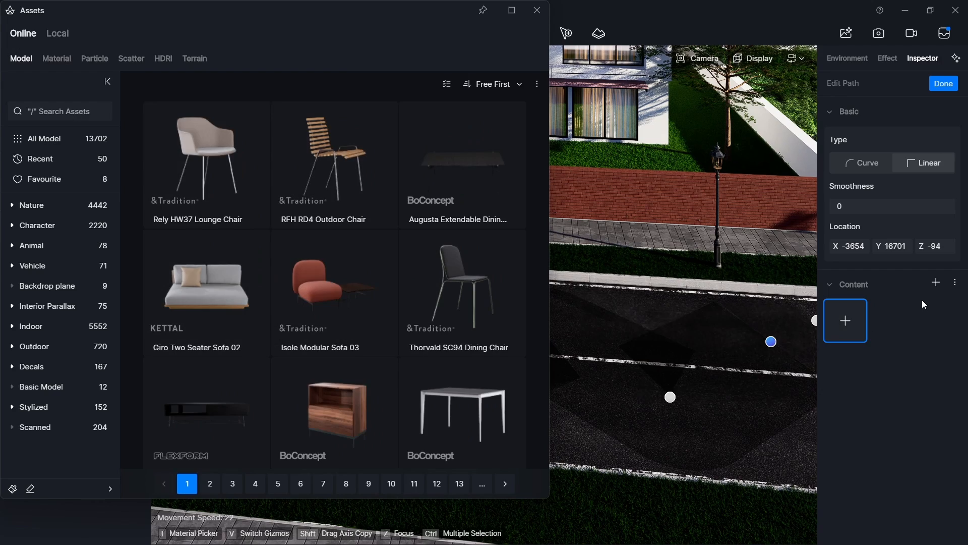
right_drag(670, 354, 731, 354)
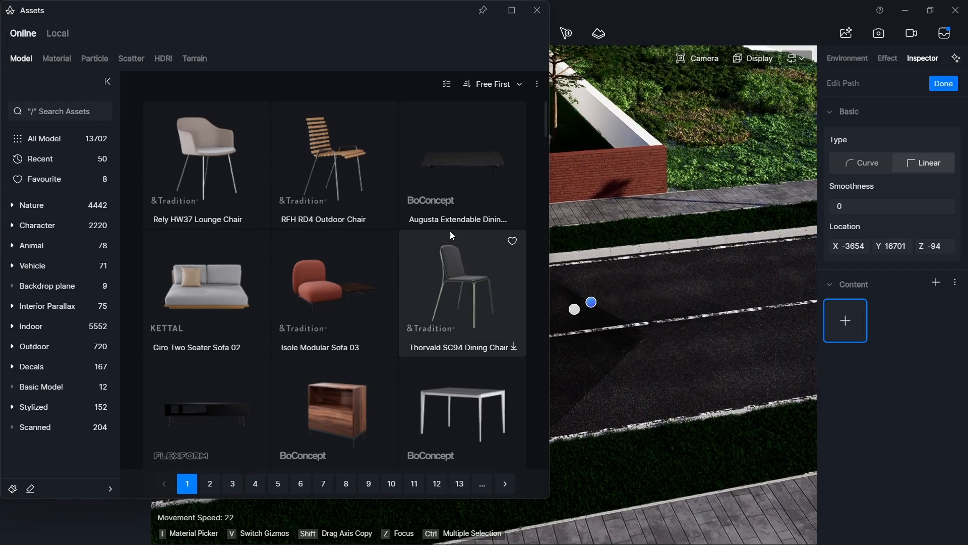
click(259, 210)
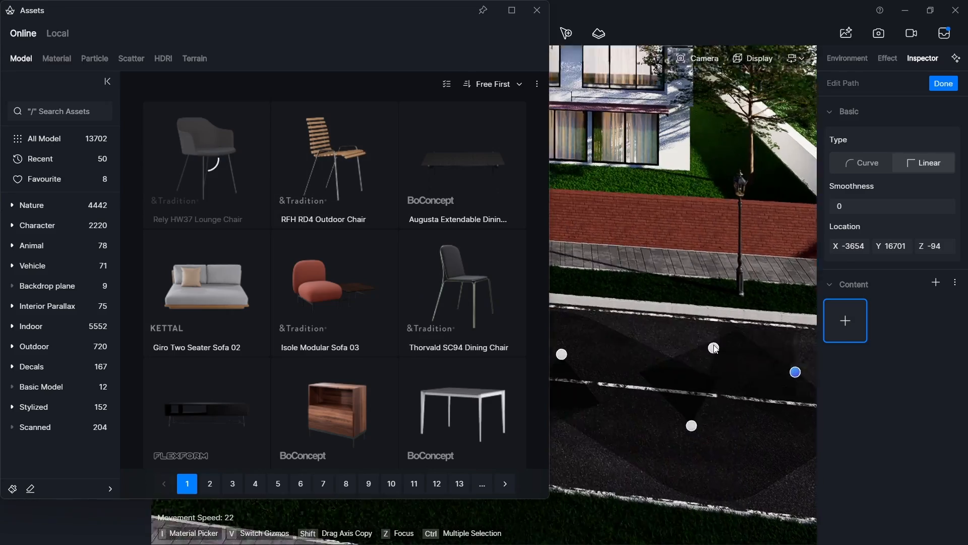
right_drag(680, 333, 739, 331)
click(752, 295)
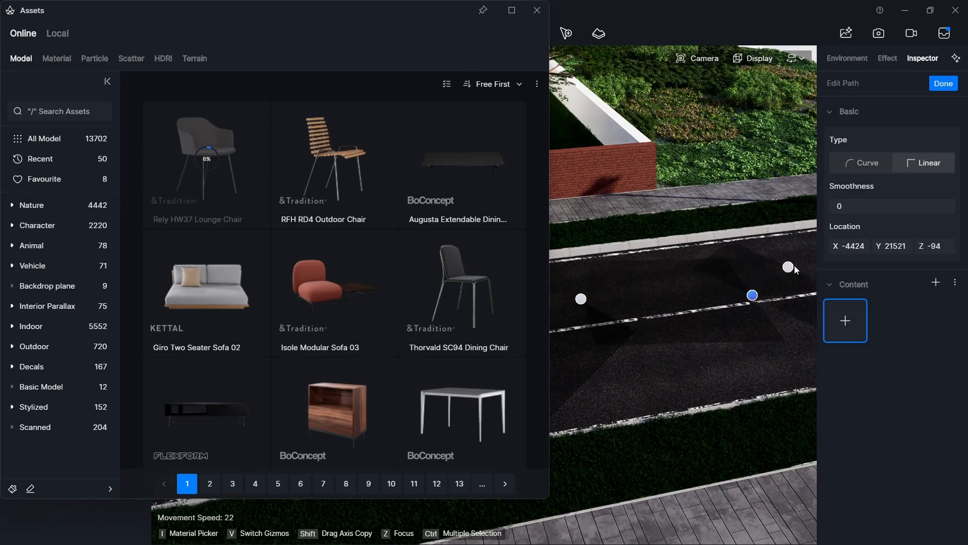
click(795, 265)
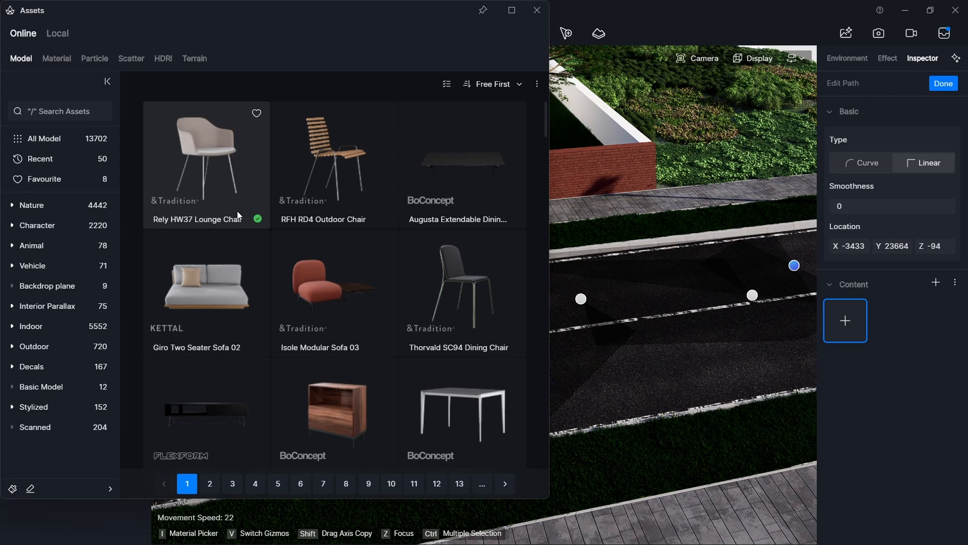
click(250, 189)
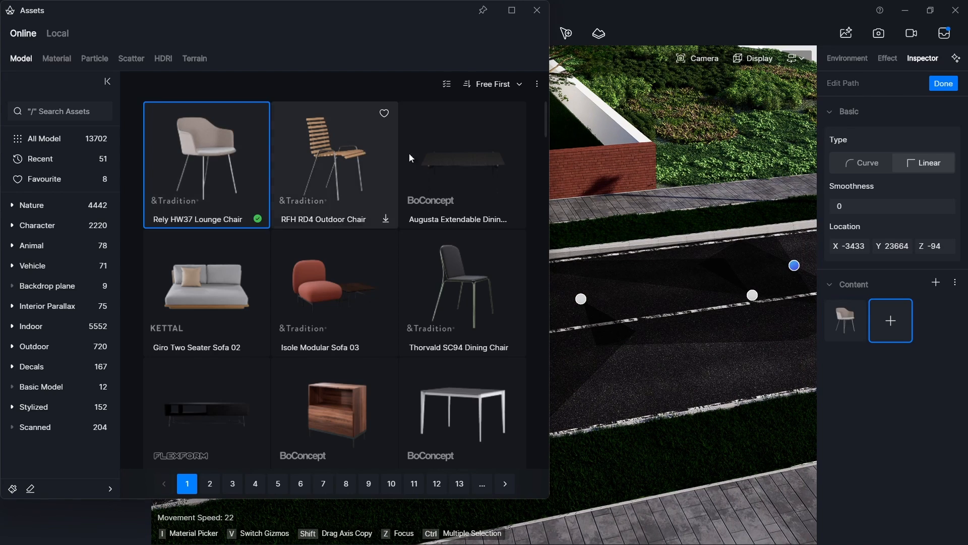
click(536, 11)
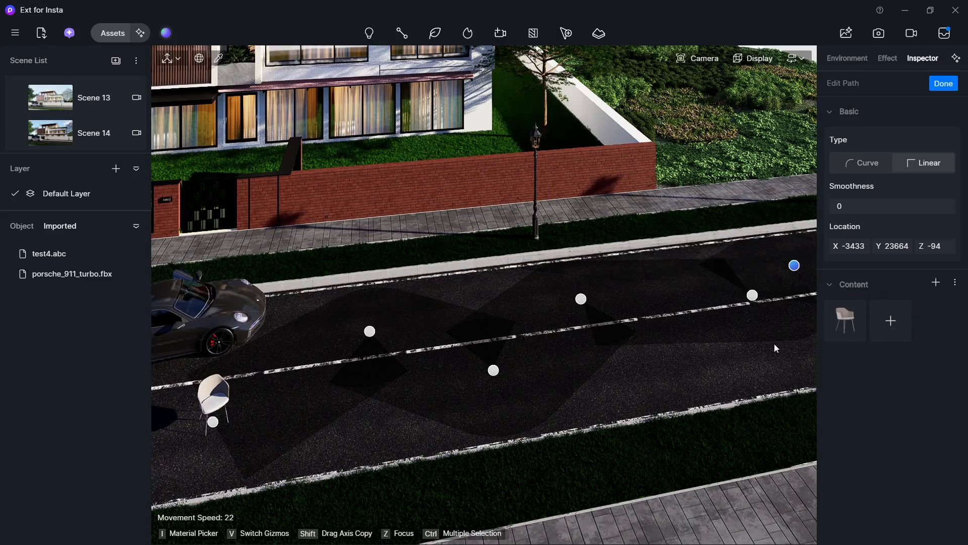
Finish editing the chair path and set its density to 100
click(943, 84)
drag(841, 428, 966, 424)
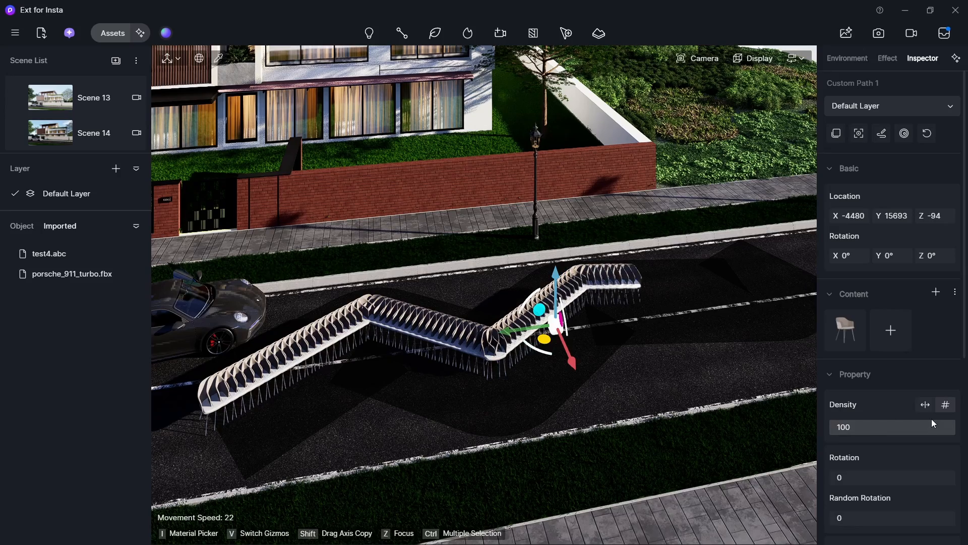
scroll(908, 430, down, 2)
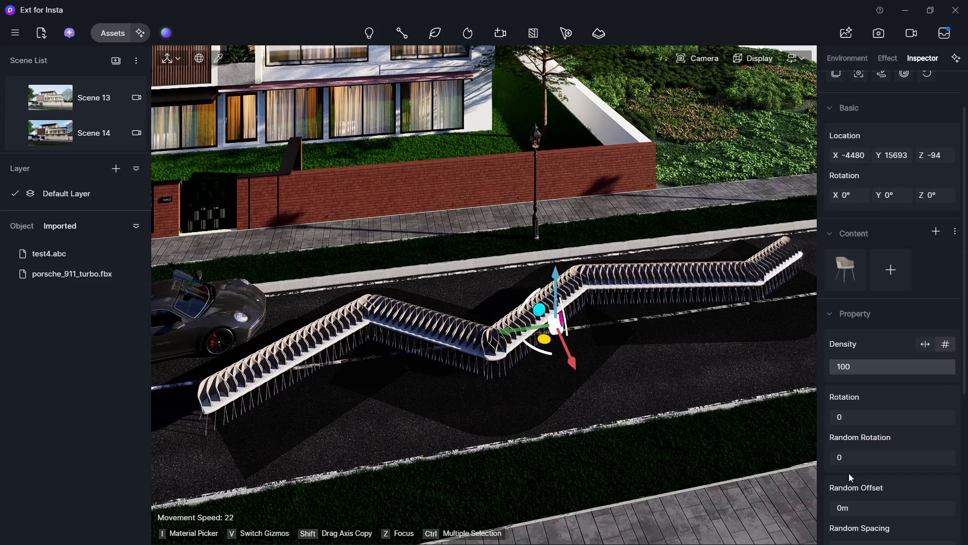
mouse_move(830, 281)
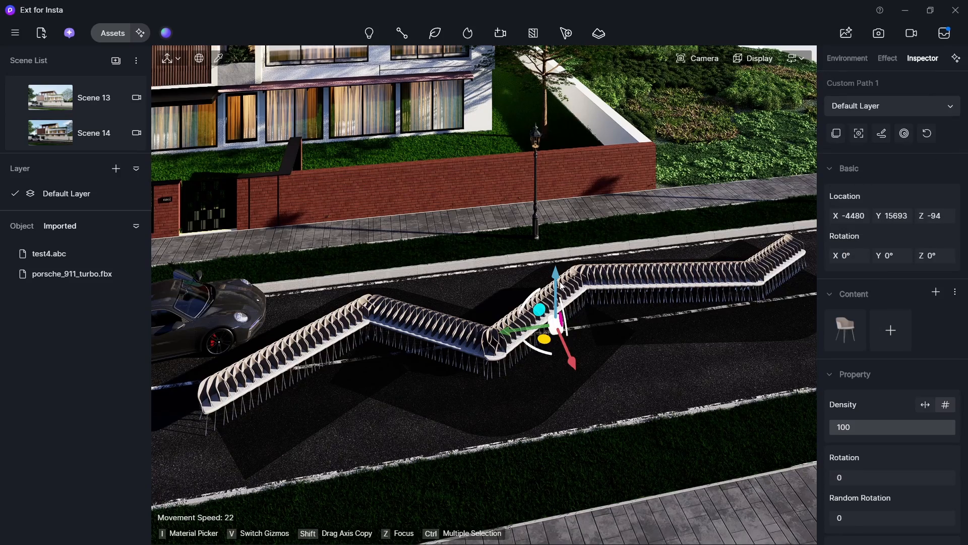
Delete the custom chair path from the road
key(Delete)
right_drag(533, 350, 499, 262)
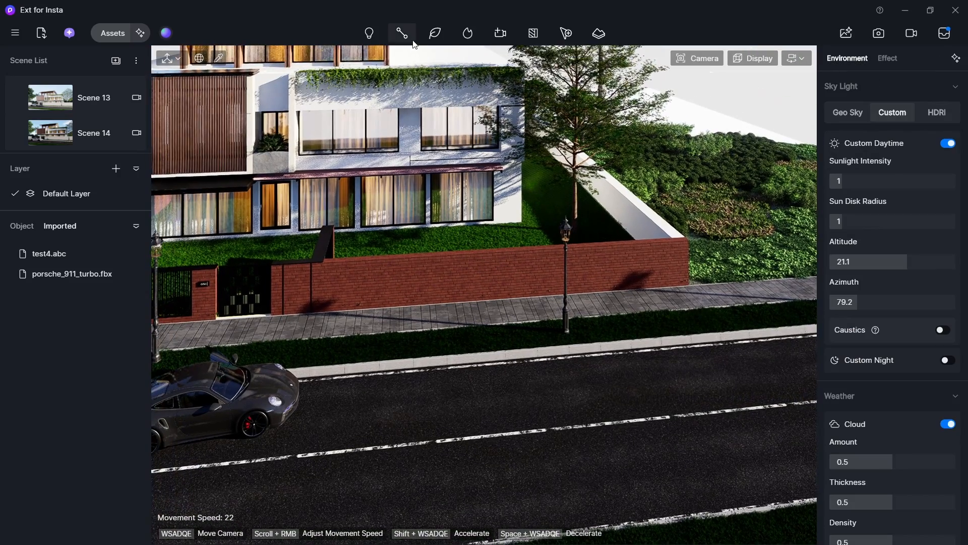
mouse_move(412, 41)
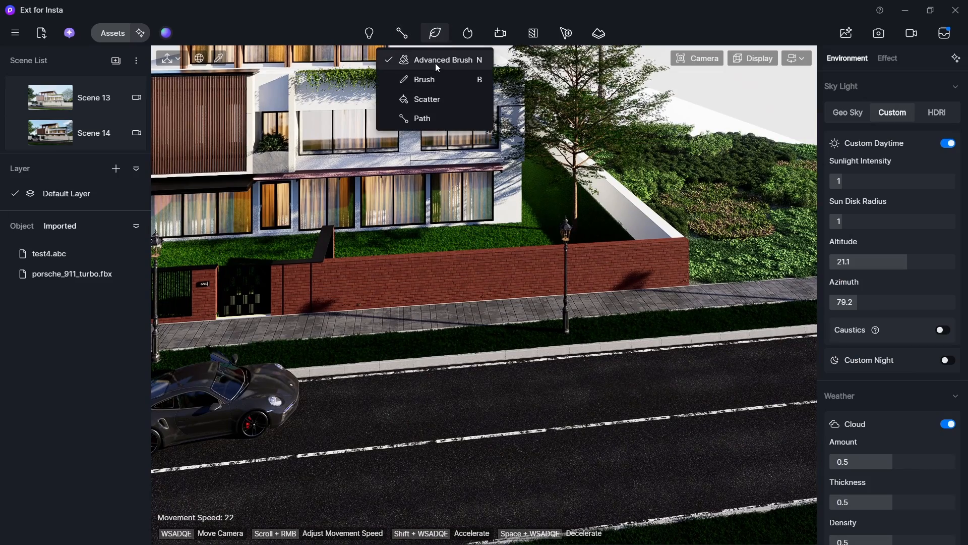
View the Nature category in the online model library and close the library
click(102, 34)
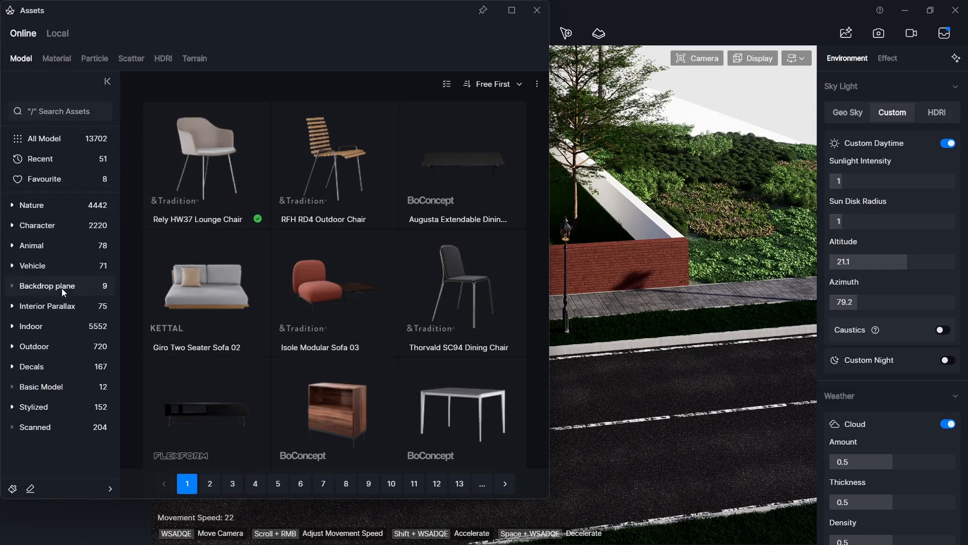
click(52, 211)
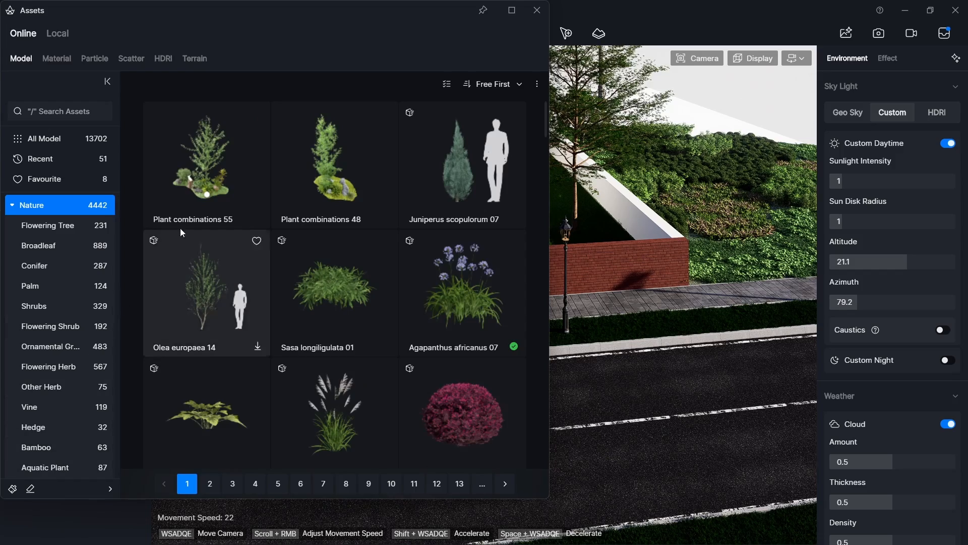
click(532, 15)
click(447, 32)
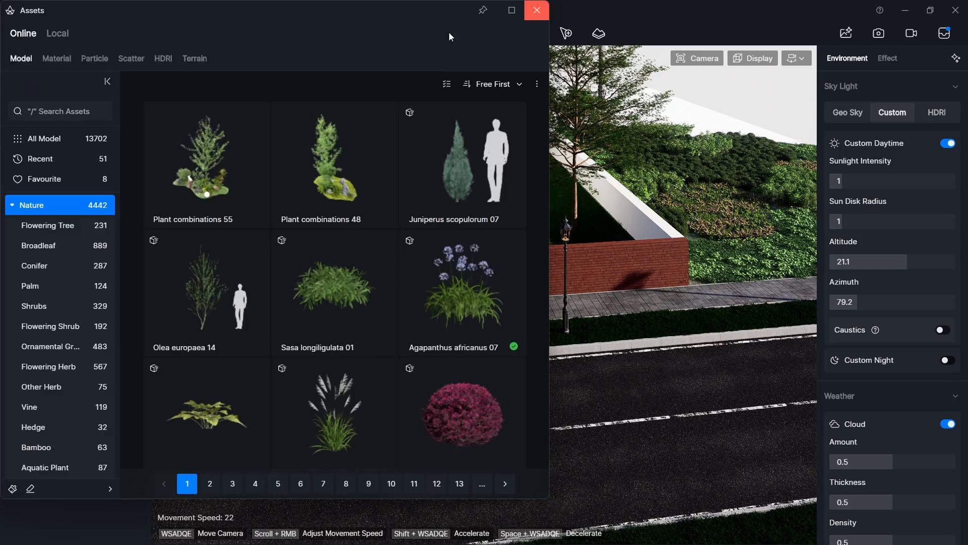
click(538, 13)
Start the Advanced Brush and add Agapanthus africanus 07 from the Nature assets as its content
click(435, 32)
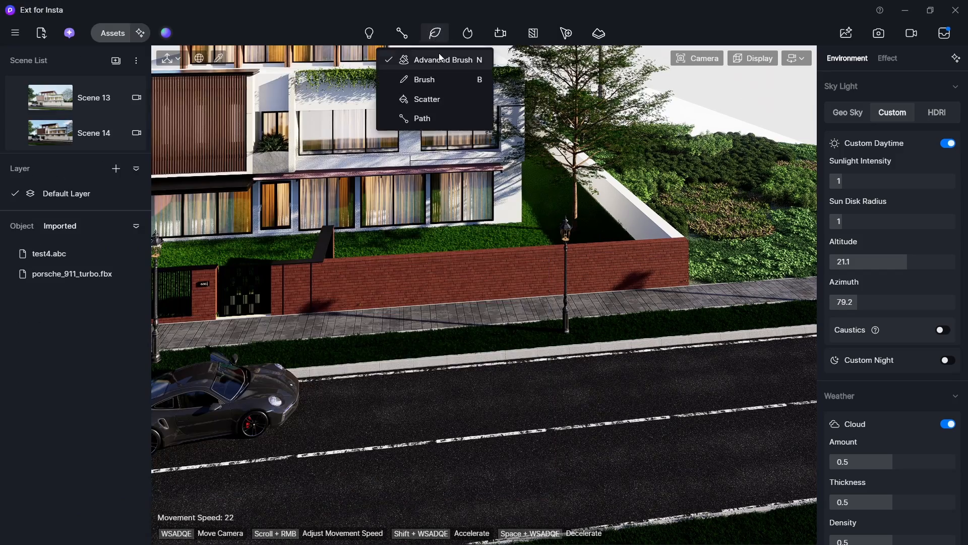
click(439, 56)
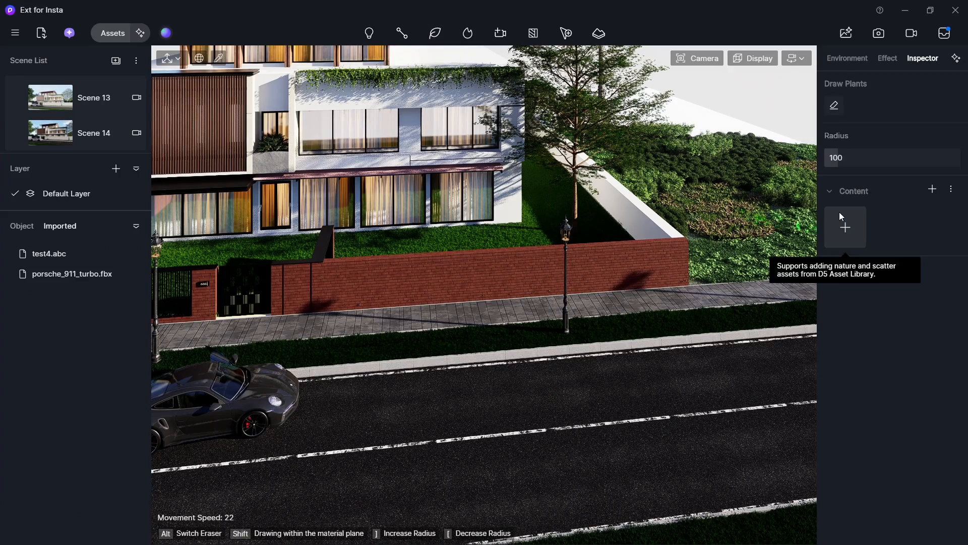
click(846, 236)
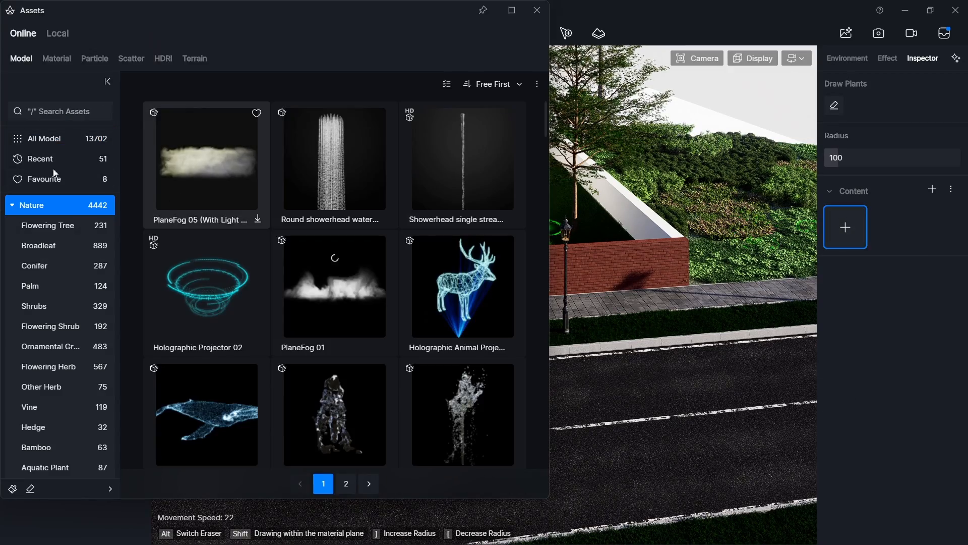
click(66, 139)
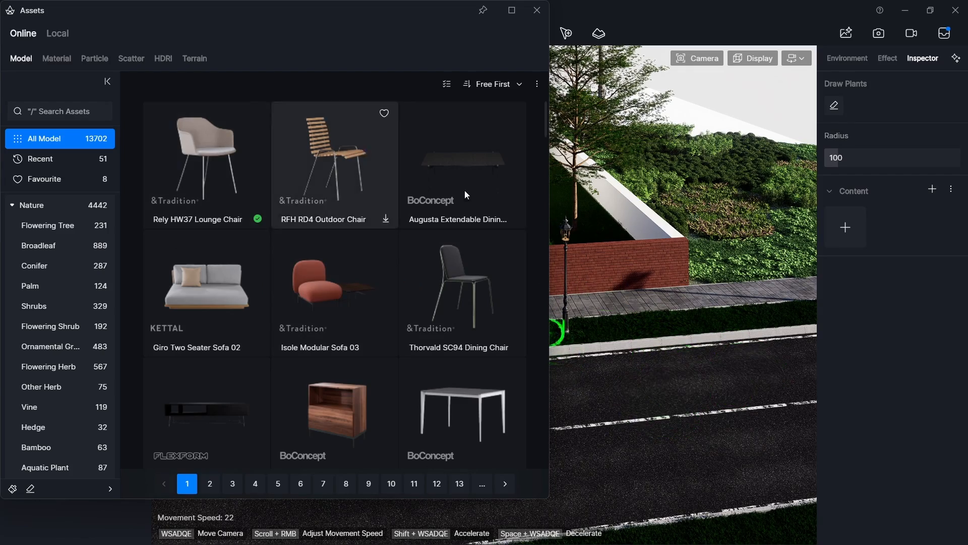
click(846, 230)
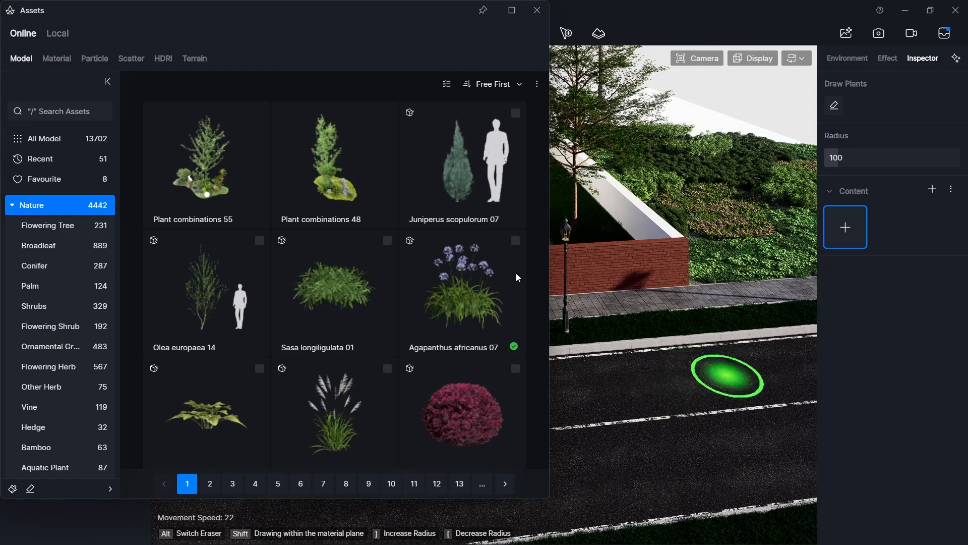
scroll(249, 291, down, 3)
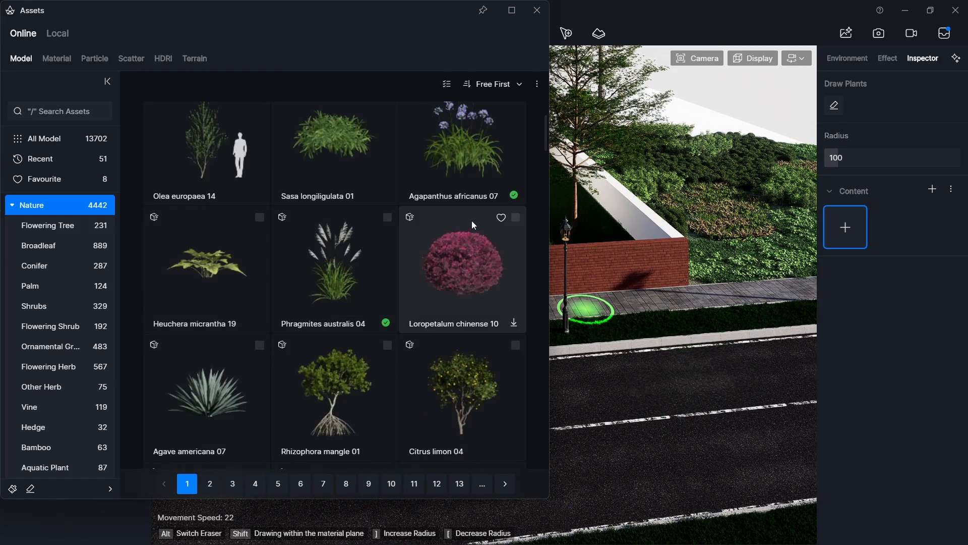
scroll(503, 186, up, 3)
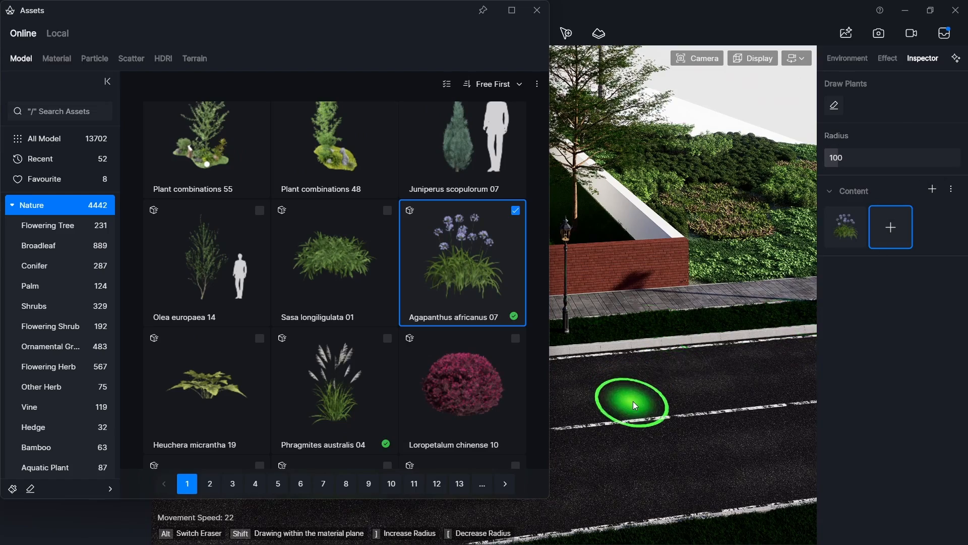
Set the brush radius to 308.33 and paint a round patch of Agapanthus across the road beside the lamp post
drag(837, 158, 871, 164)
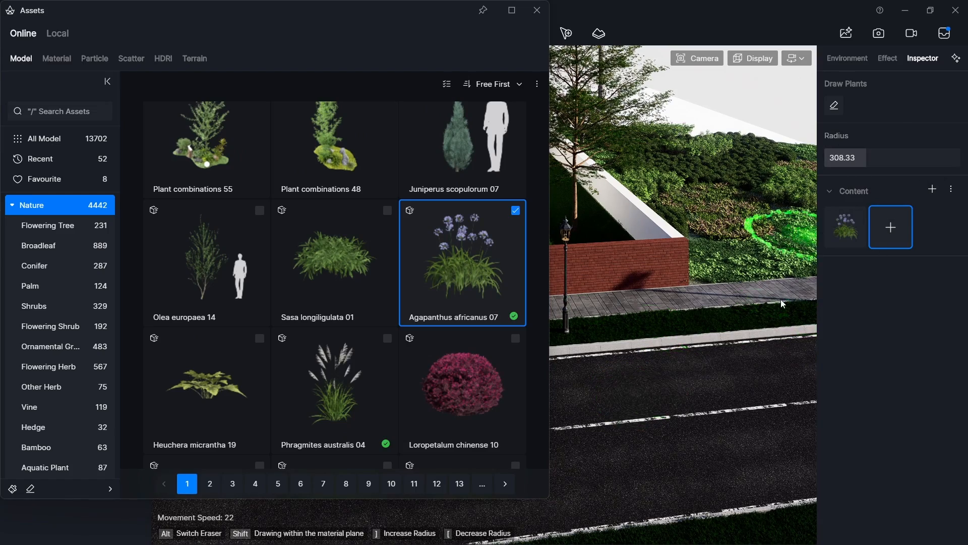
click(683, 398)
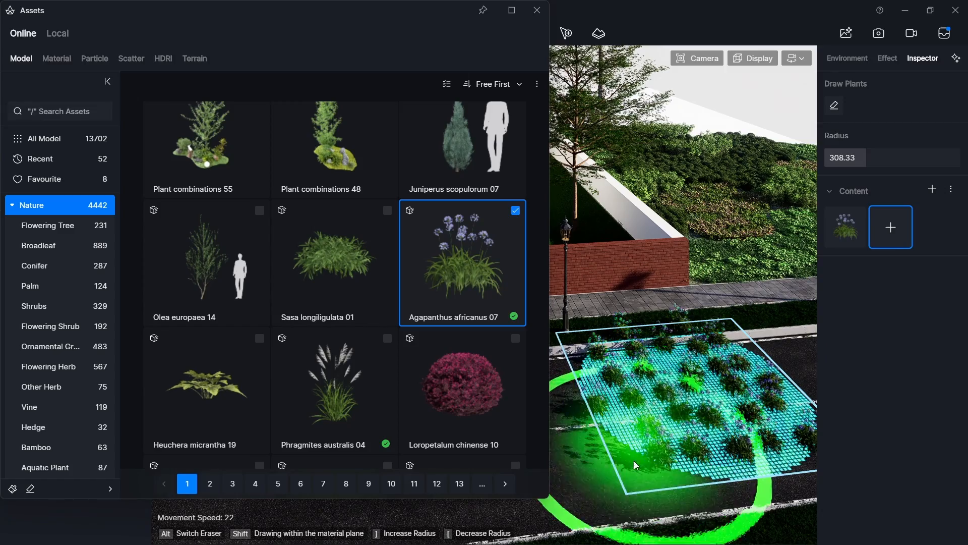
click(533, 8)
key(s)
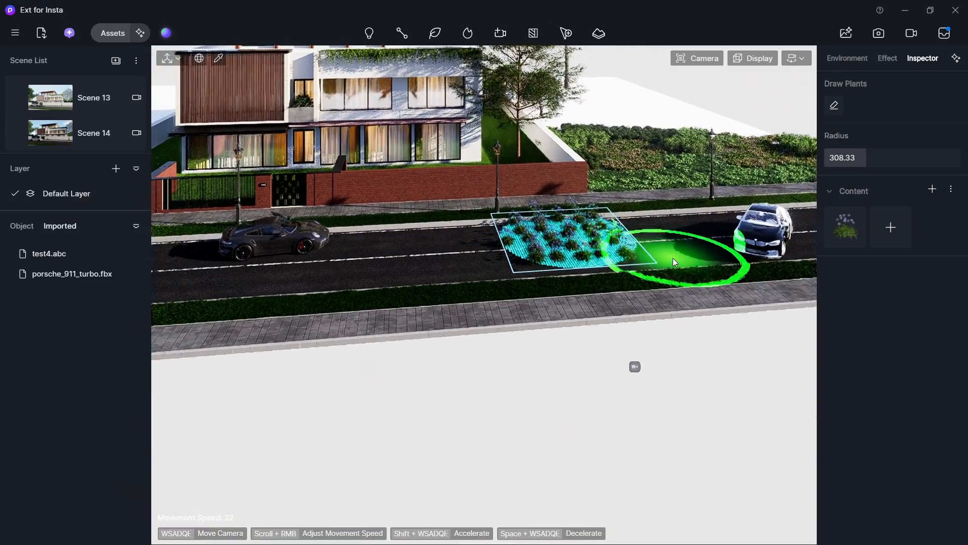
key(w)
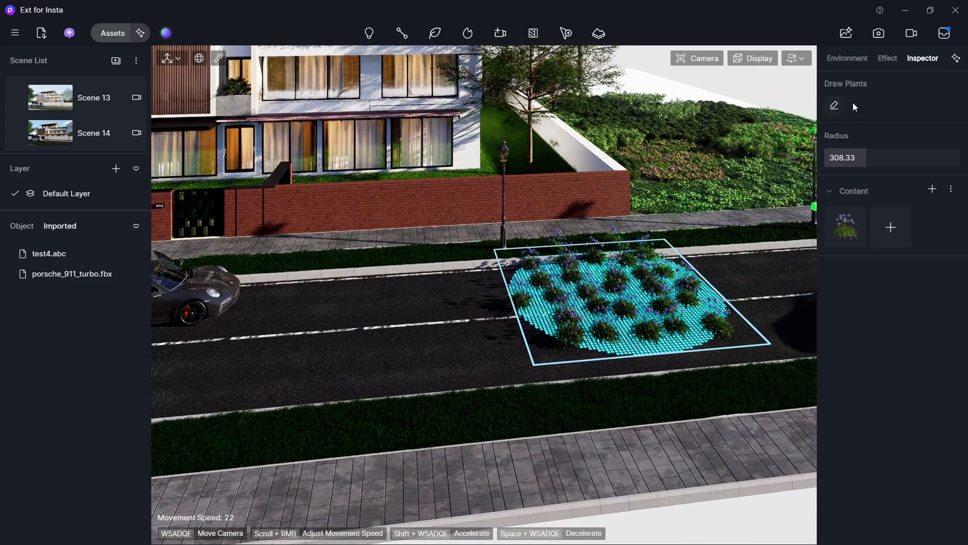
Erase the painted Agapanthus on the road, keeping only the plants along the curb, and finish the scatter
click(835, 106)
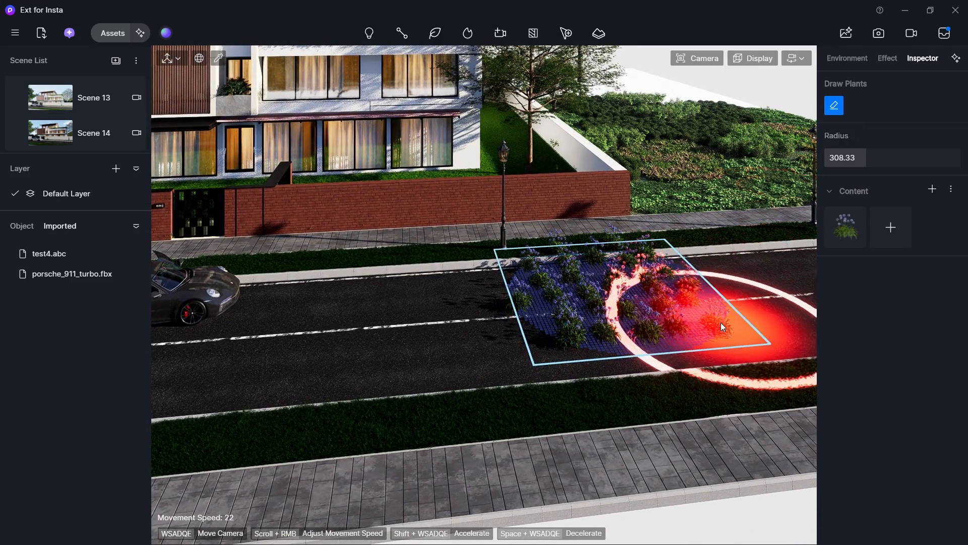
mouse_move(721, 323)
mouse_down()
mouse_move(647, 330)
mouse_move(609, 349)
mouse_move(511, 324)
mouse_up()
key(Escape)
key(w)
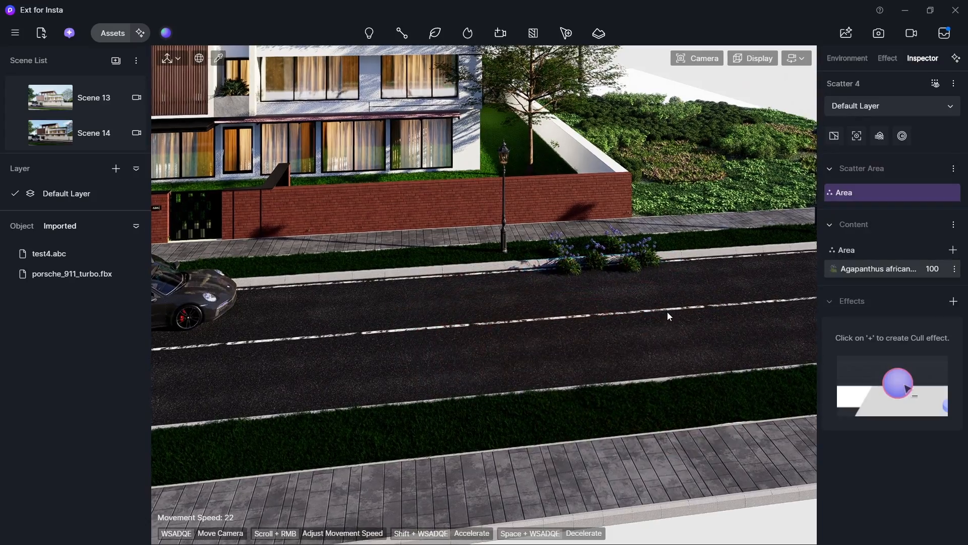
key(Escape)
key(w)
key(s)
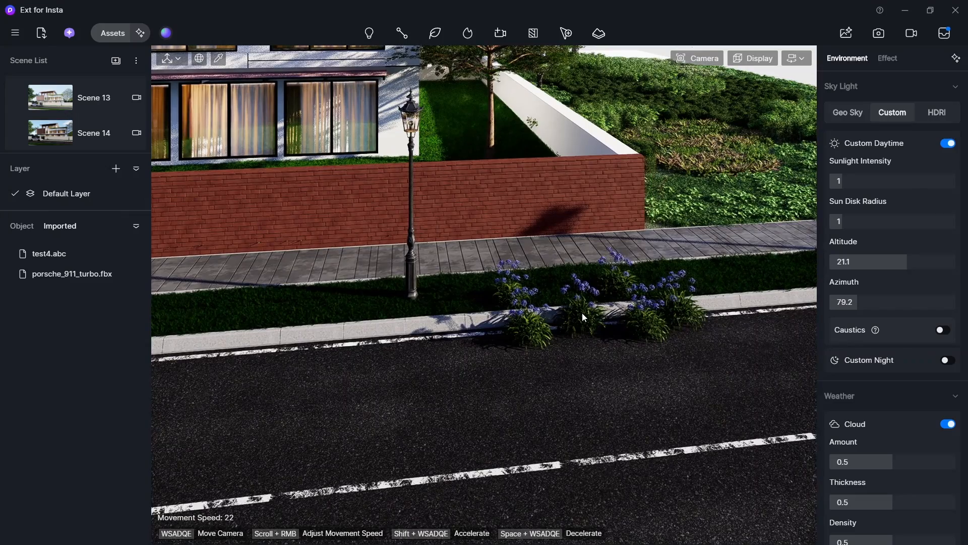
Delete the Agapanthus scatter along the curb beside the lamp post
click(582, 314)
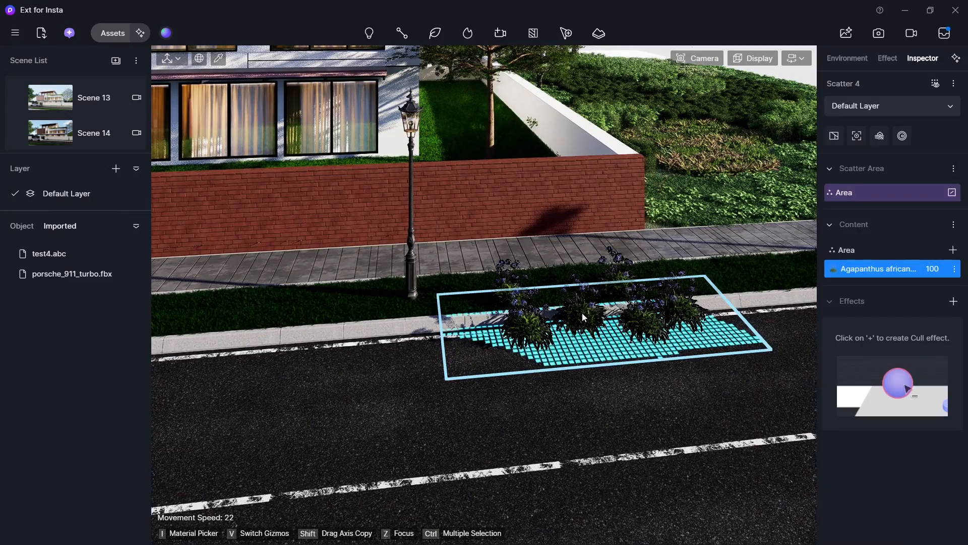
key(Escape)
key(Delete)
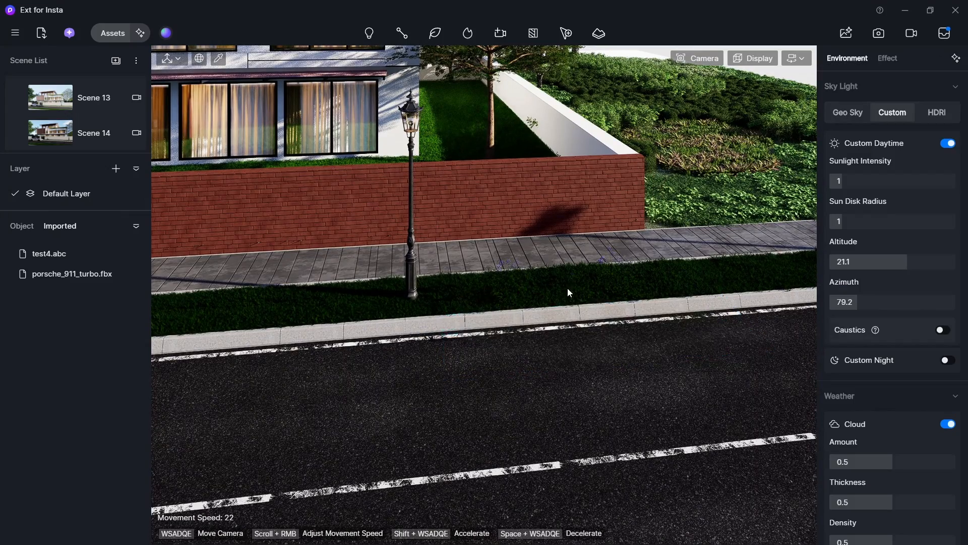
View the online particle asset library and close it
click(464, 35)
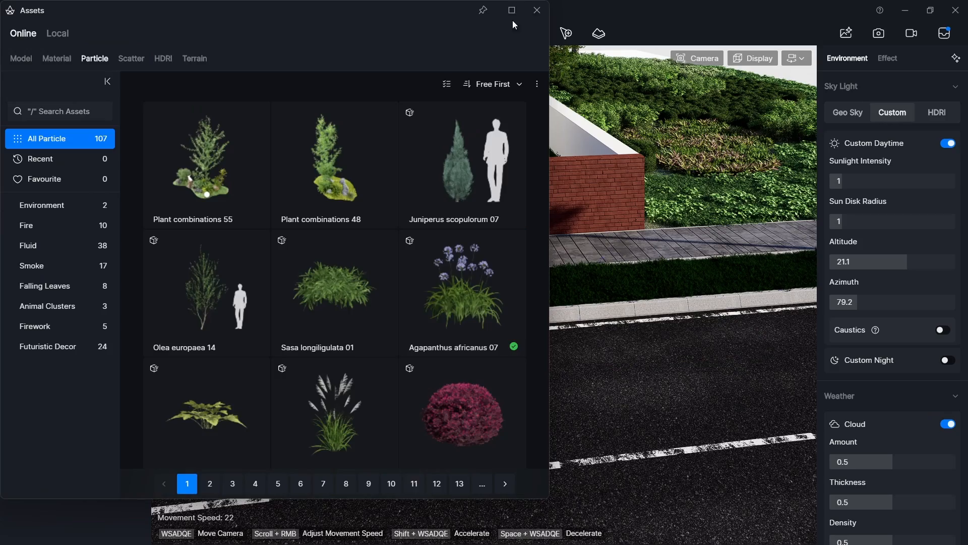
click(538, 10)
click(506, 35)
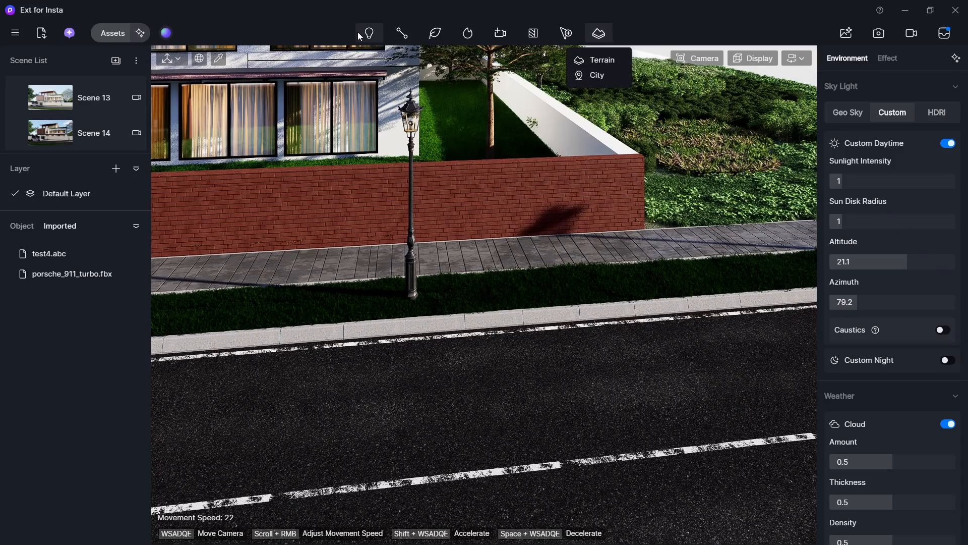
Place a Disc Light above the road in front of the lamp post, at a Z location of about 308
mouse_move(360, 36)
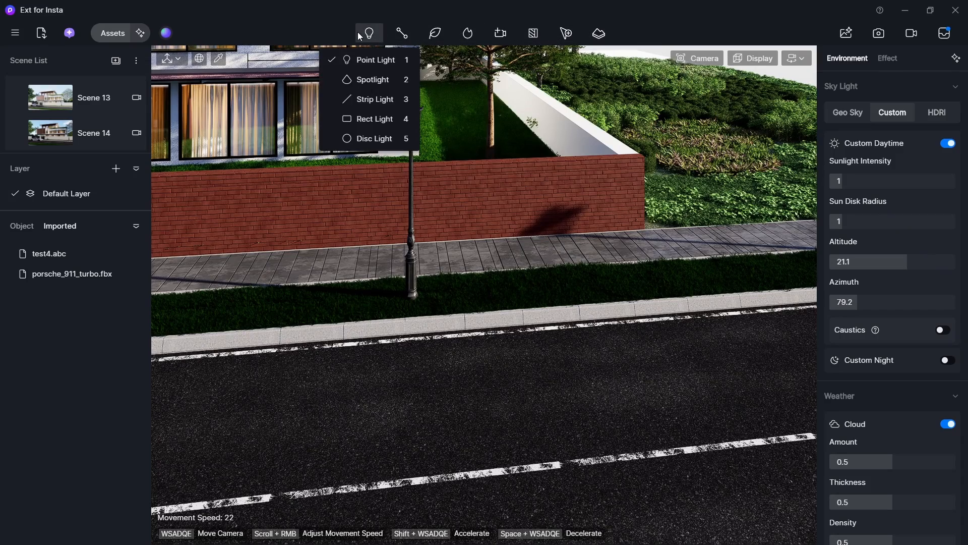
click(392, 144)
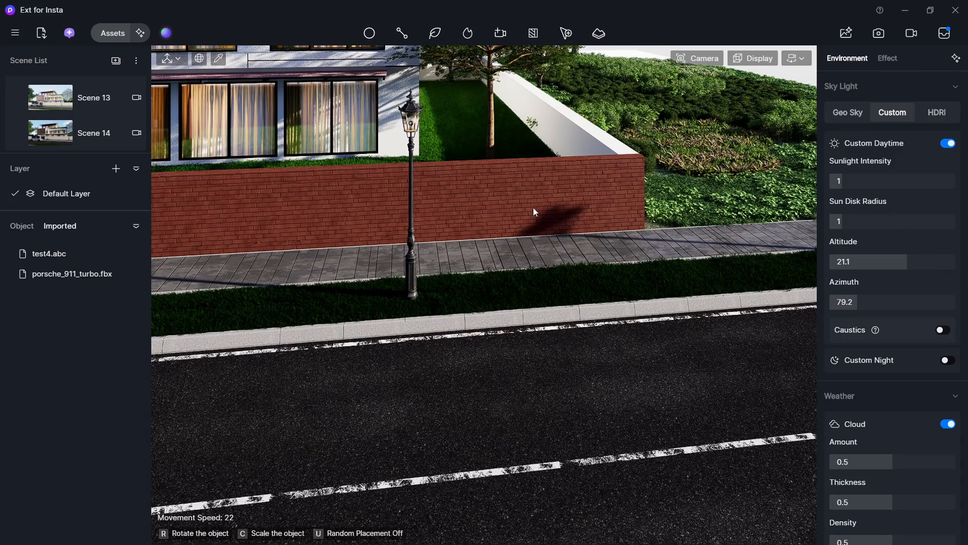
click(511, 402)
drag(512, 366, 513, 337)
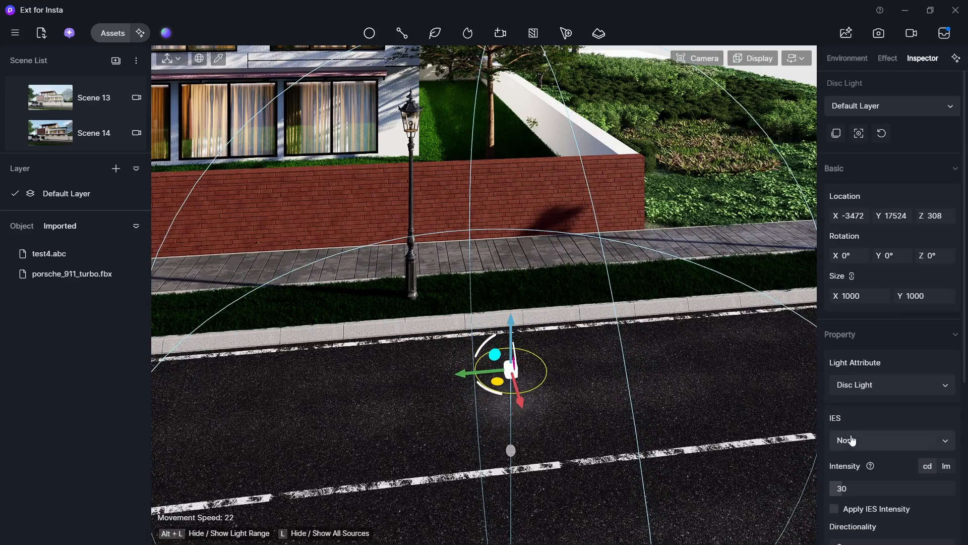
Set the disc light's intensity to 220.5 cd
drag(845, 493, 911, 489)
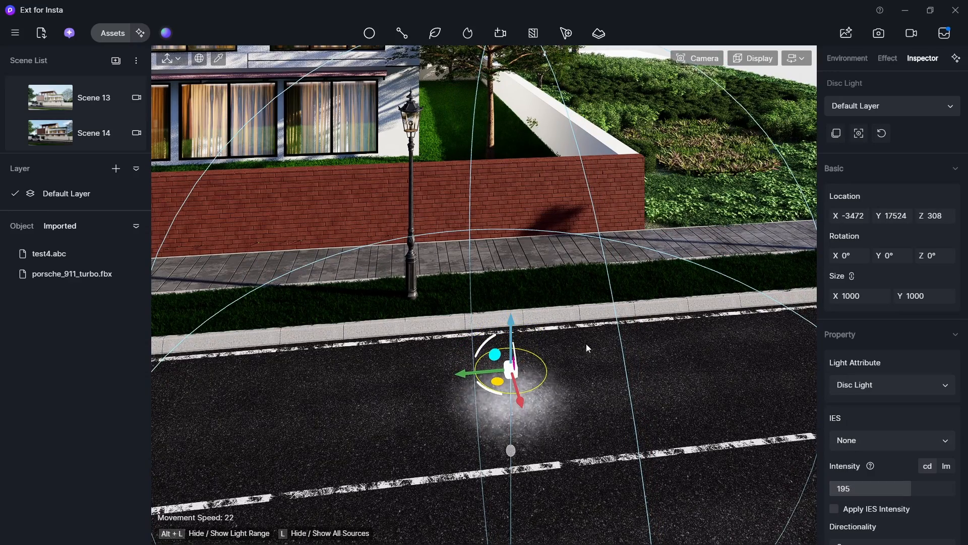
right_drag(580, 338, 571, 392)
key(w)
key(s)
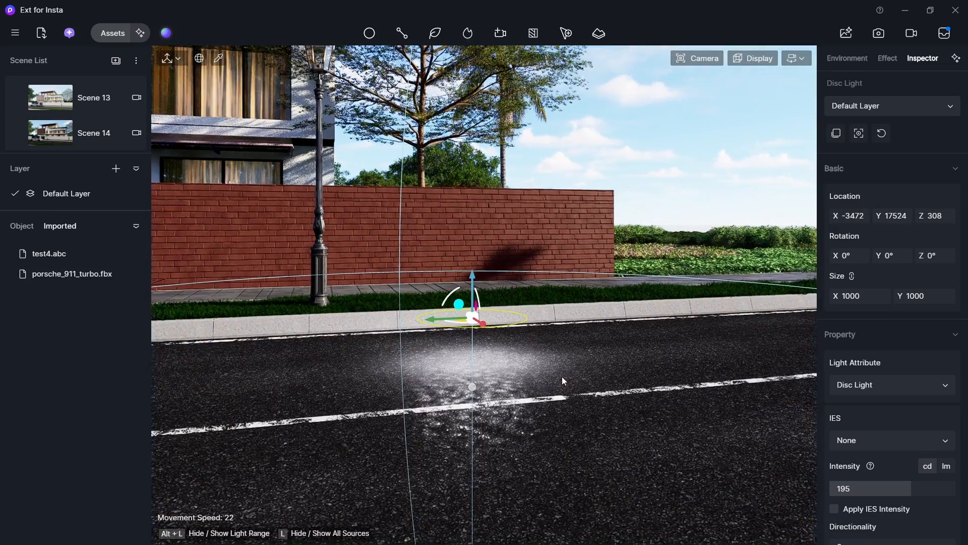
scroll(942, 433, down, 1)
scroll(944, 432, down, 6)
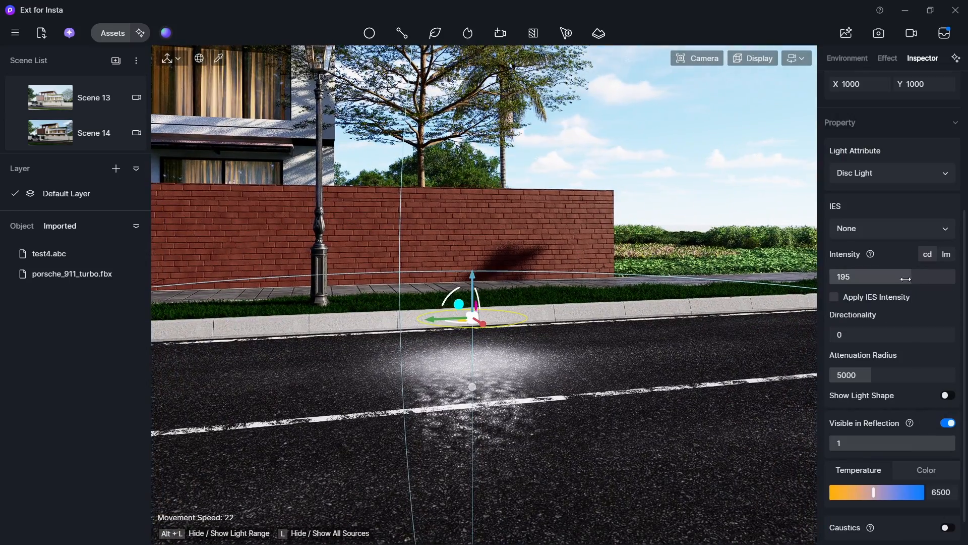
drag(911, 270, 911, 292)
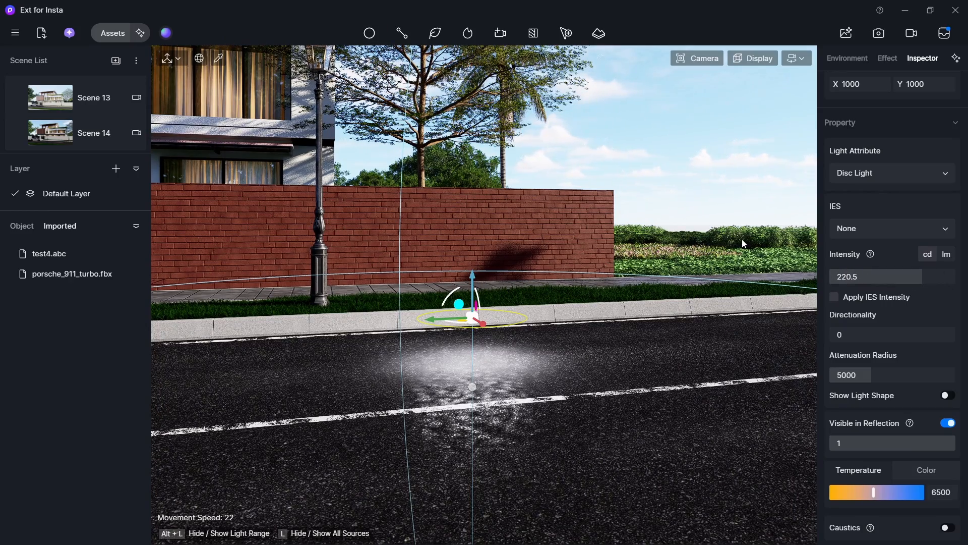
Assign the IES 04 profile to the disc light and toggle Apply IES Intensity on and off again
click(882, 228)
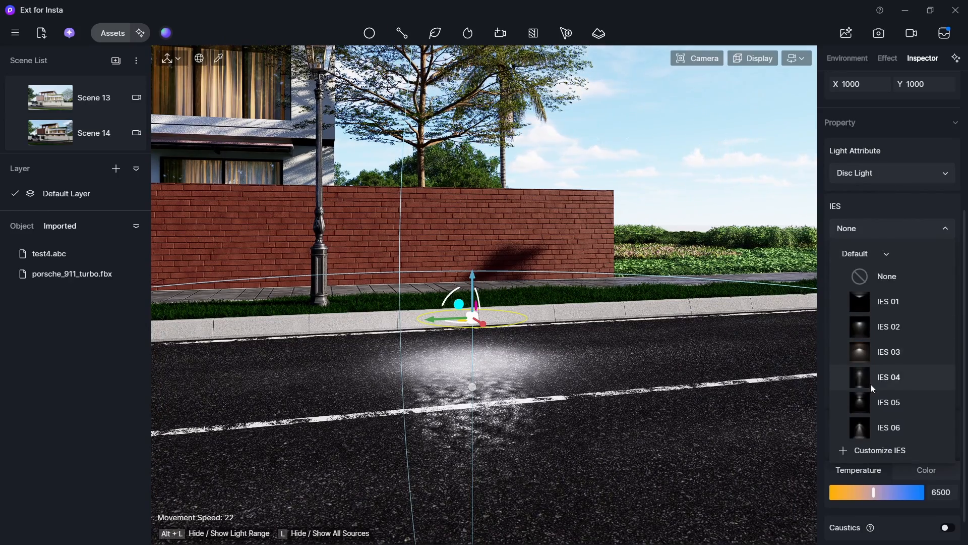
scroll(870, 390, down, 2)
click(873, 341)
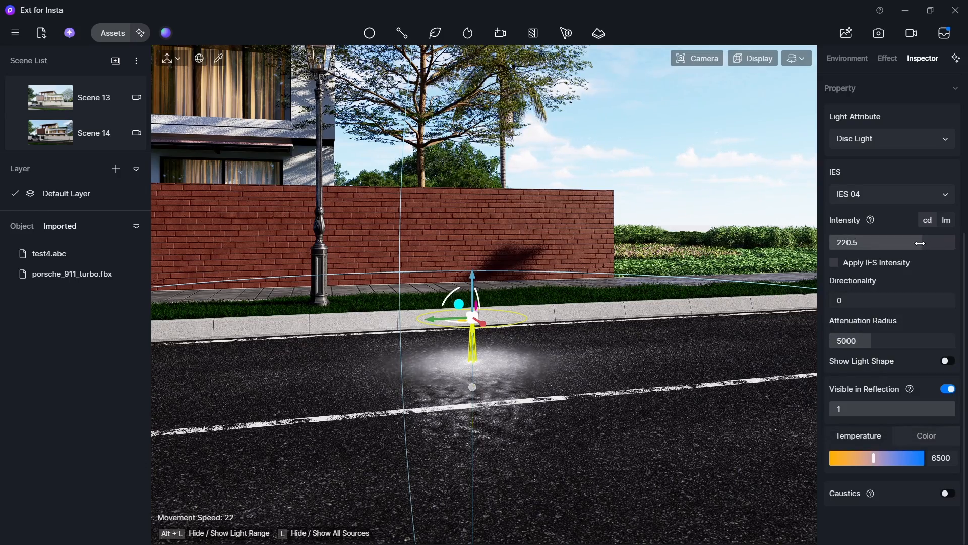
click(835, 263)
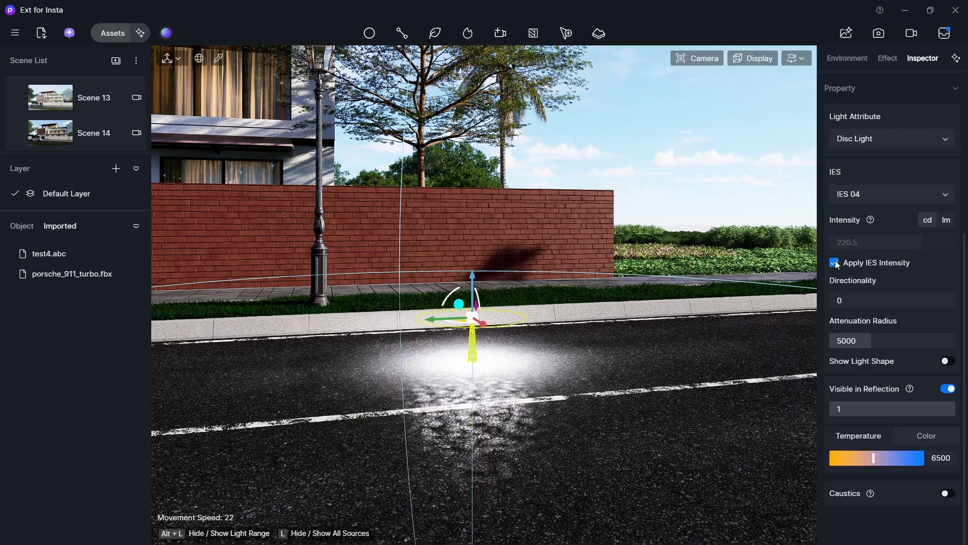
click(834, 263)
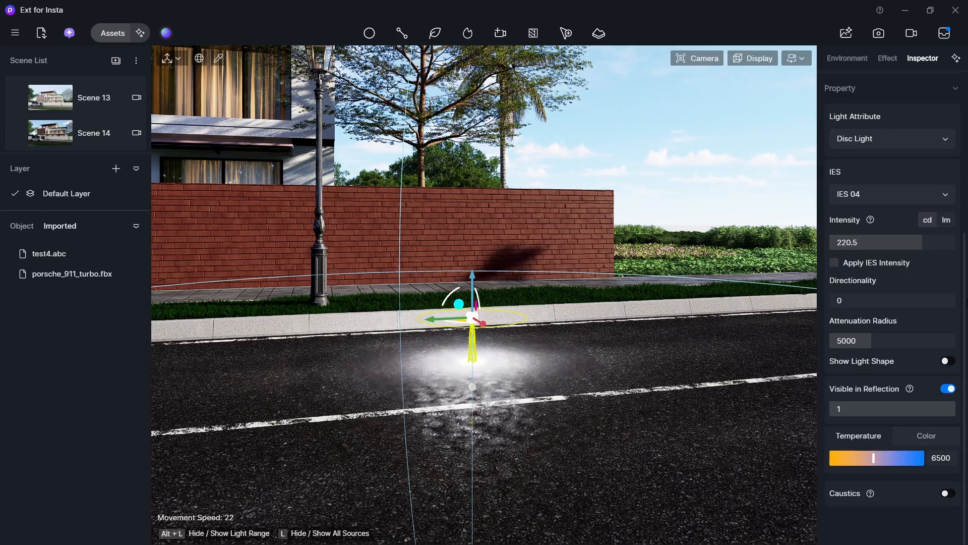
View the AI Agent's suggestions and close the assistant window
right_drag(533, 253, 438, 202)
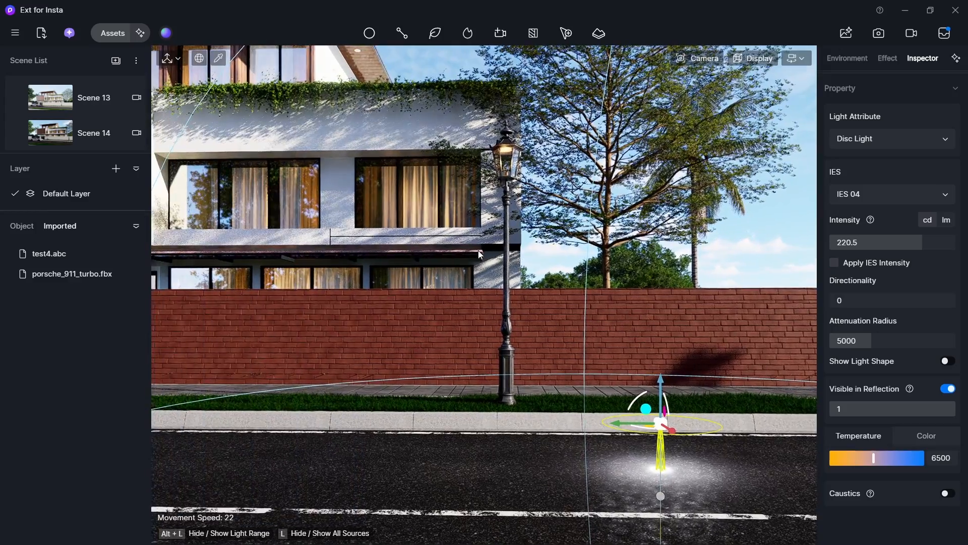
right_drag(450, 265, 488, 269)
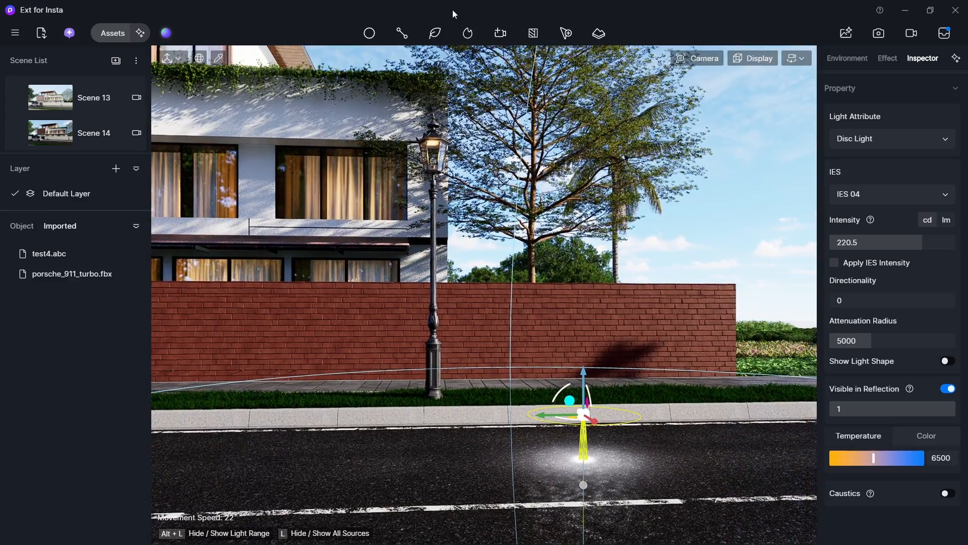
mouse_move(447, 35)
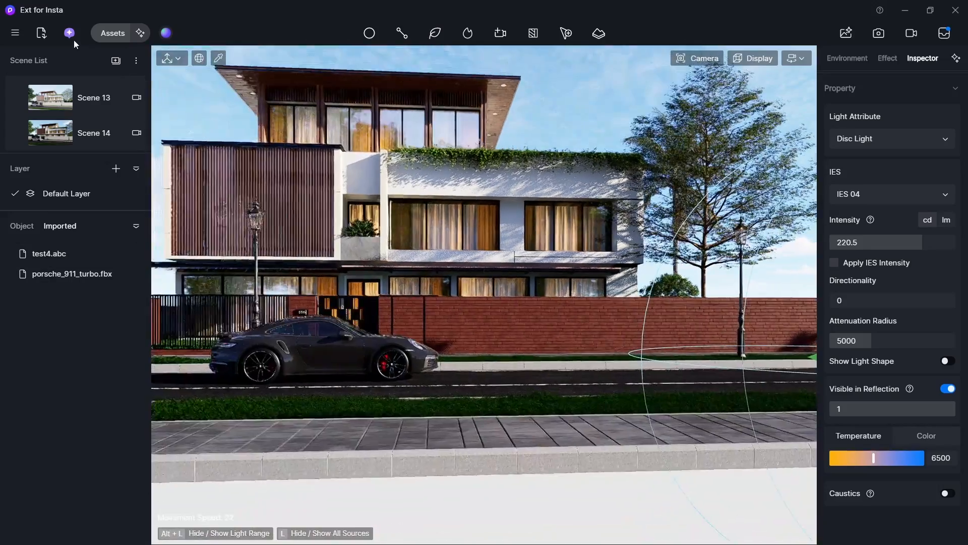
click(71, 35)
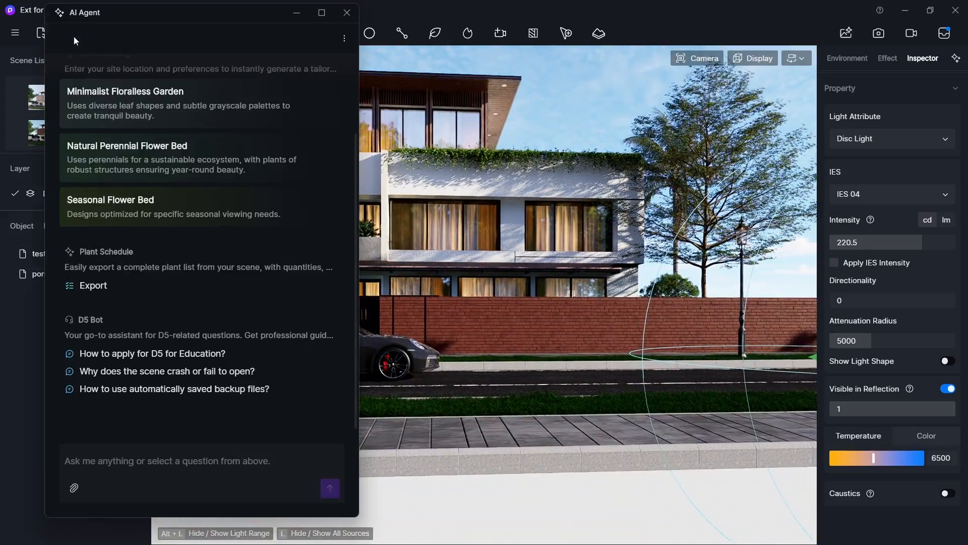
click(347, 13)
Check the file formats supported for import and close the import dialog without choosing a file
click(46, 34)
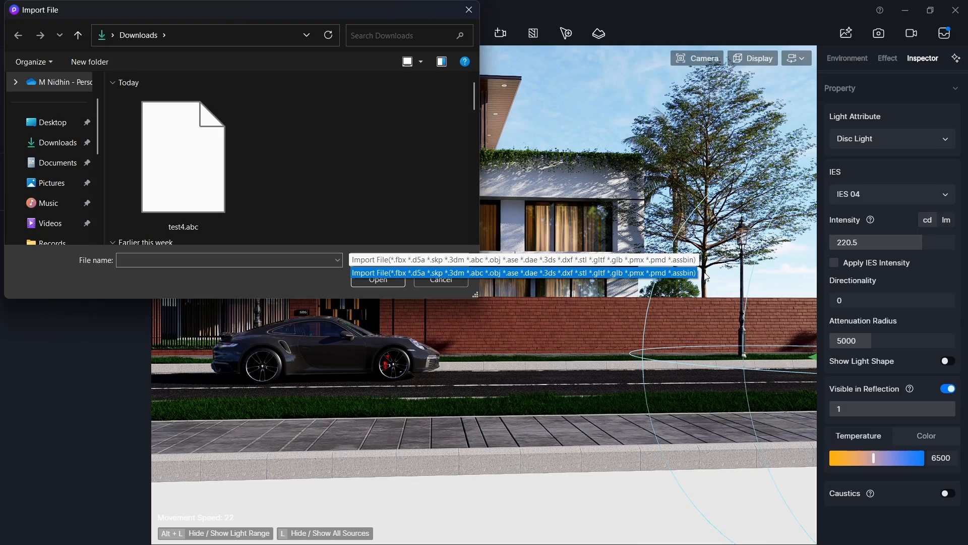
click(475, 10)
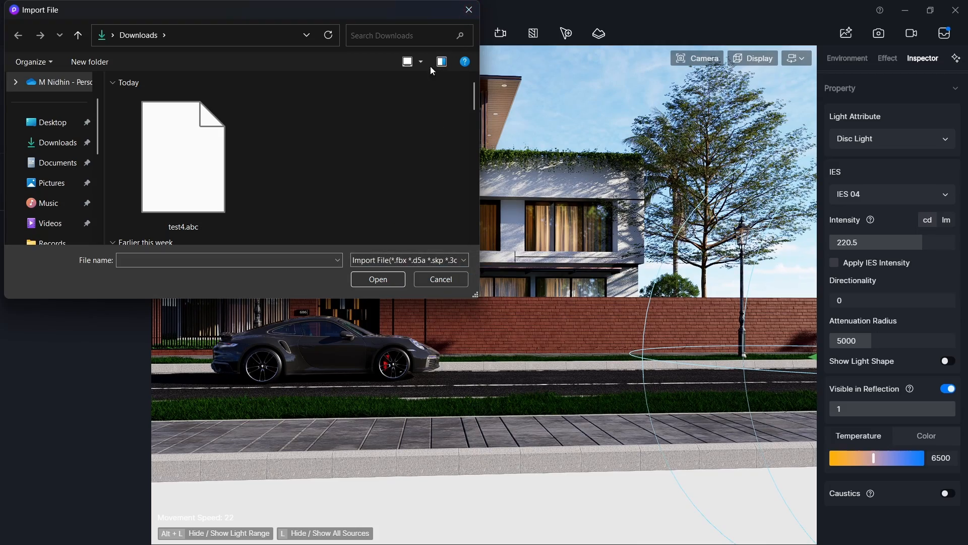
click(470, 10)
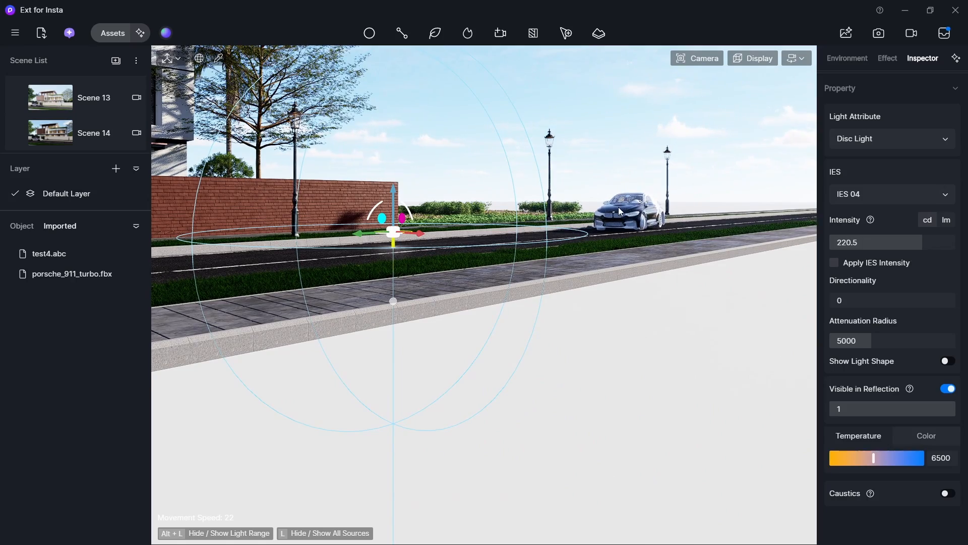
View the AI Material Snap tool from the online material library, and close both the tool and the library
right_drag(628, 211, 353, 163)
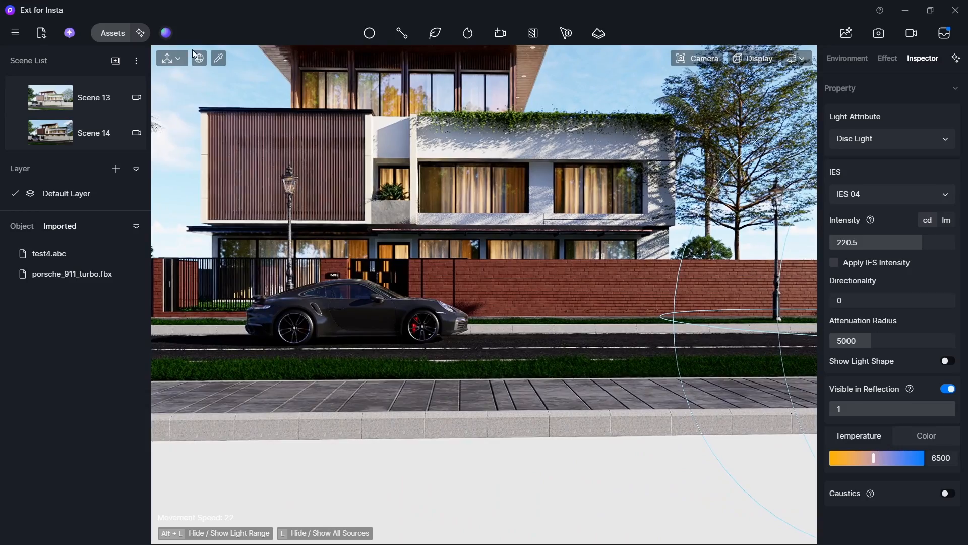
click(122, 35)
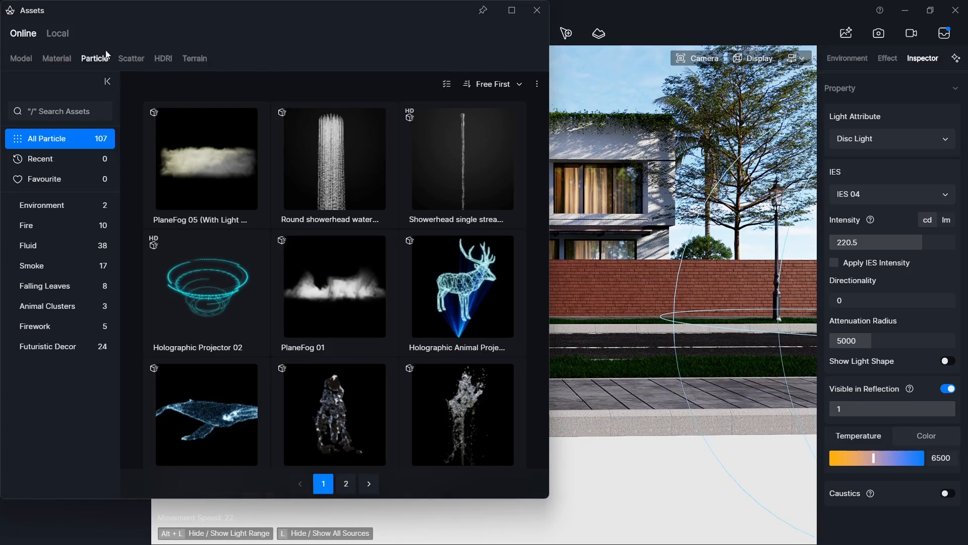
click(55, 58)
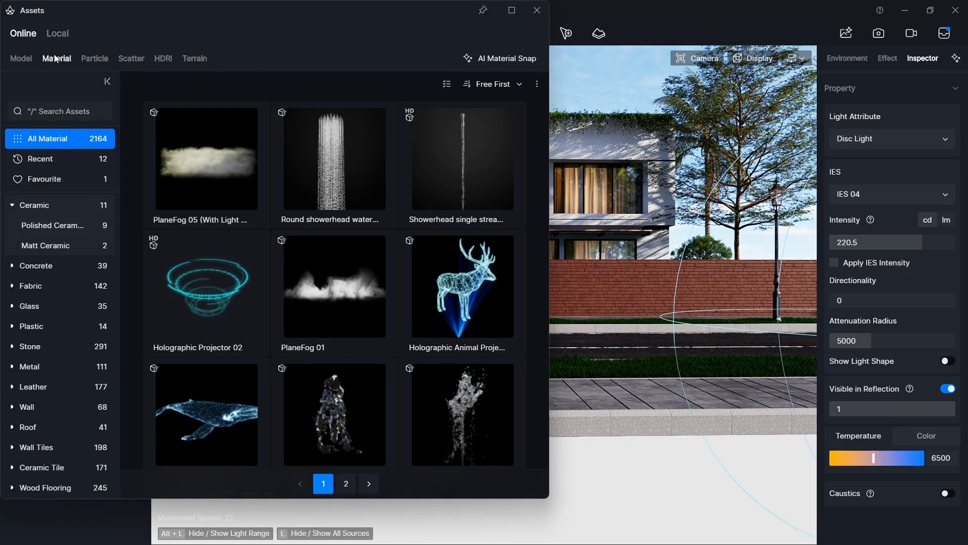
click(495, 59)
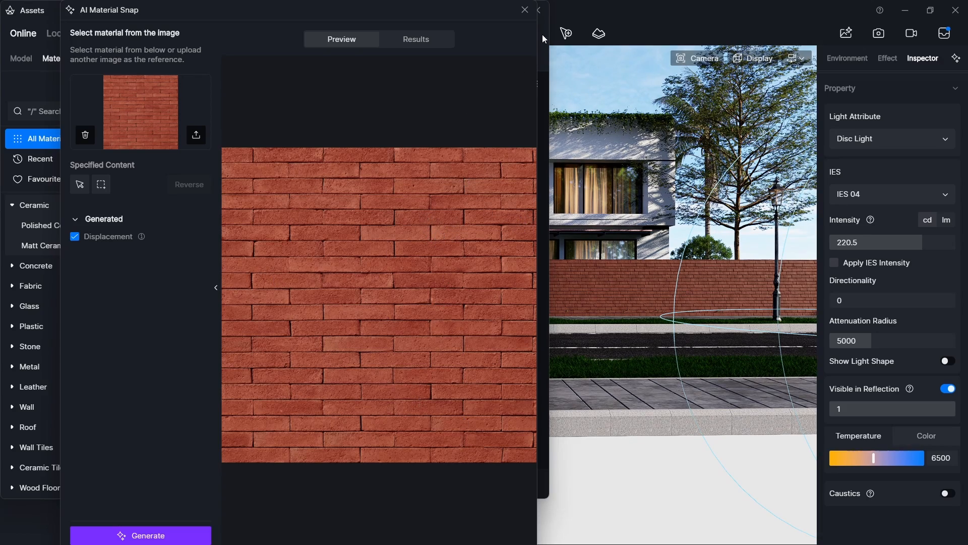
click(525, 9)
click(532, 9)
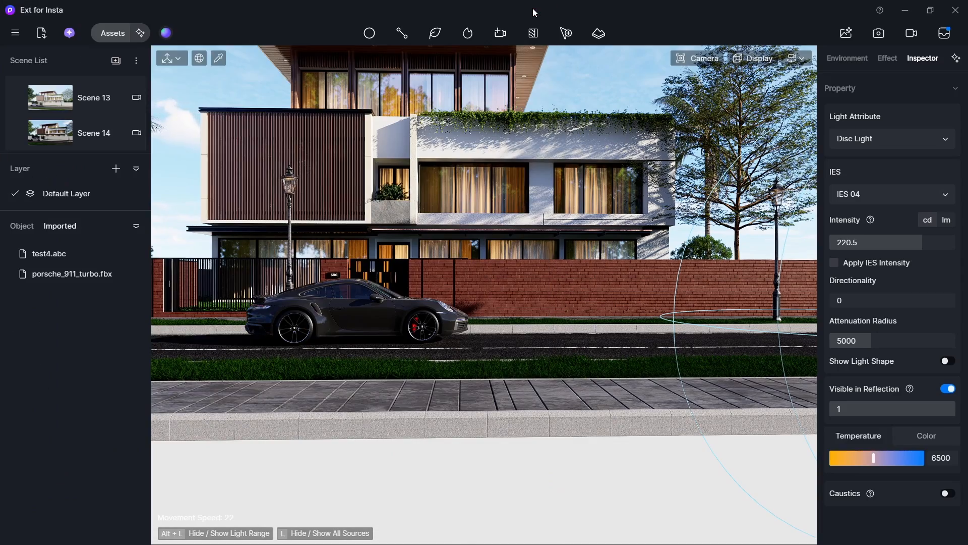
View the path types offered by the path tool and dismiss the list without choosing one
click(401, 33)
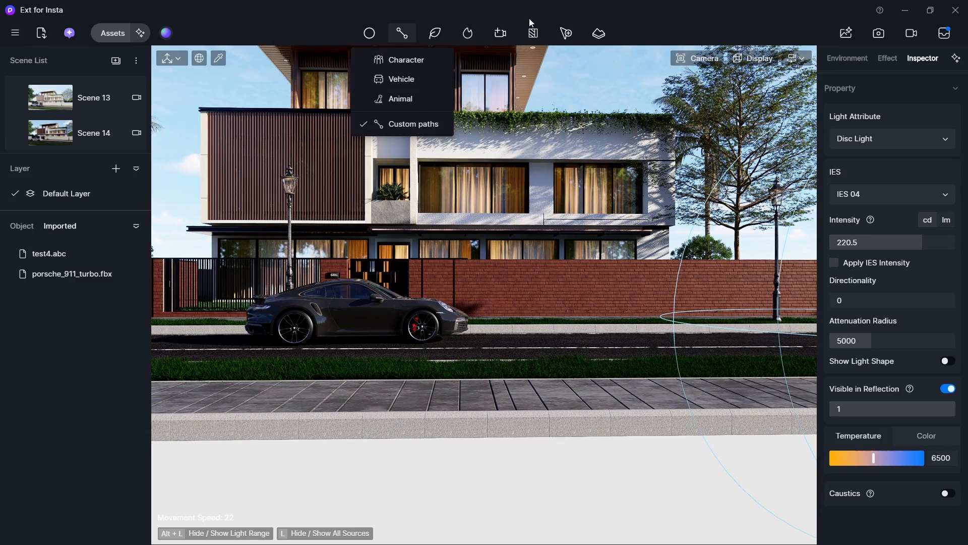
click(543, 14)
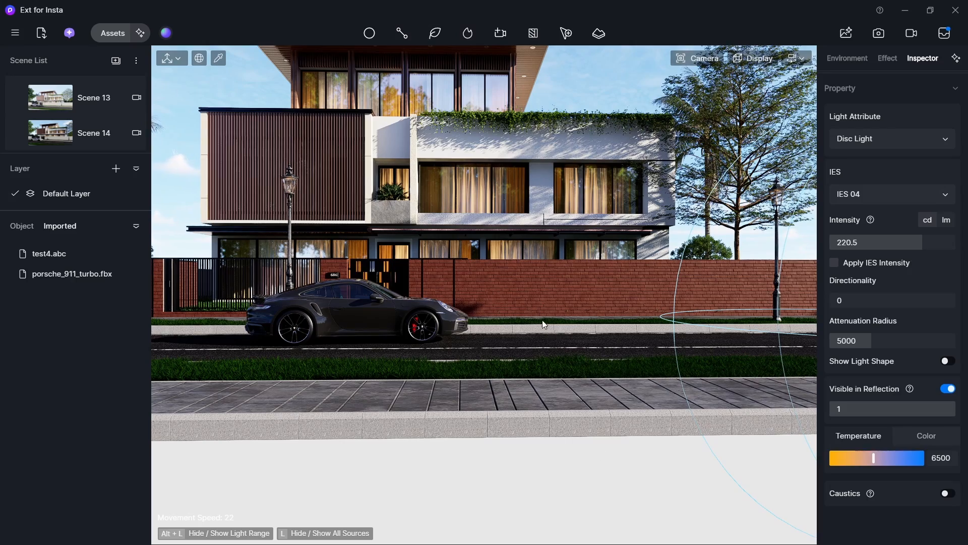
right_drag(542, 321, 482, 209)
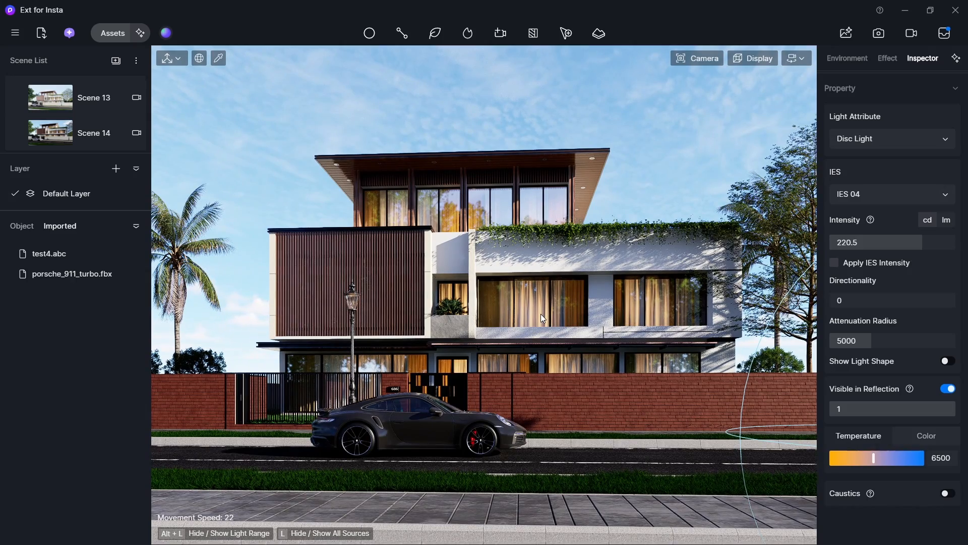
Deselect the disc light, minimize the Ext for Insta project and switch to the D5 Render start window
key(Escape)
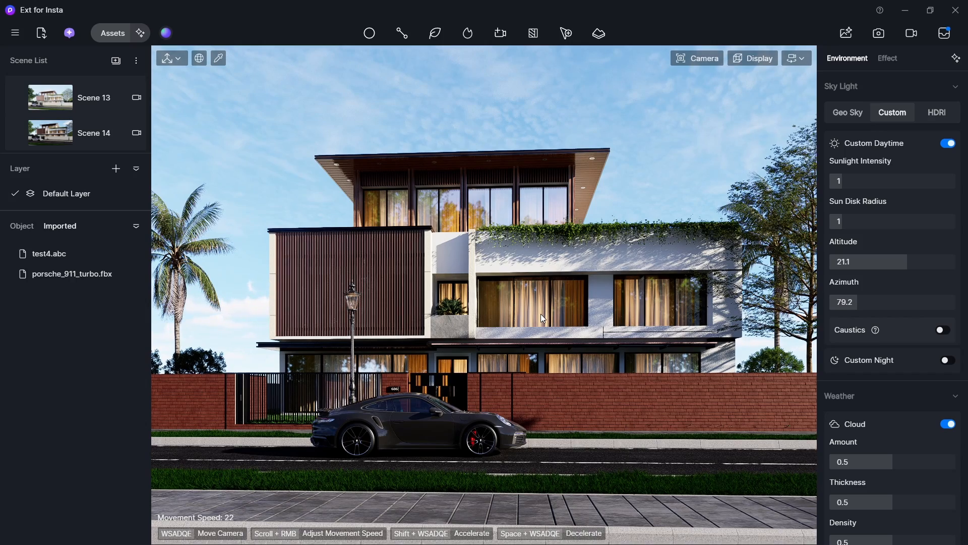
click(904, 11)
click(611, 528)
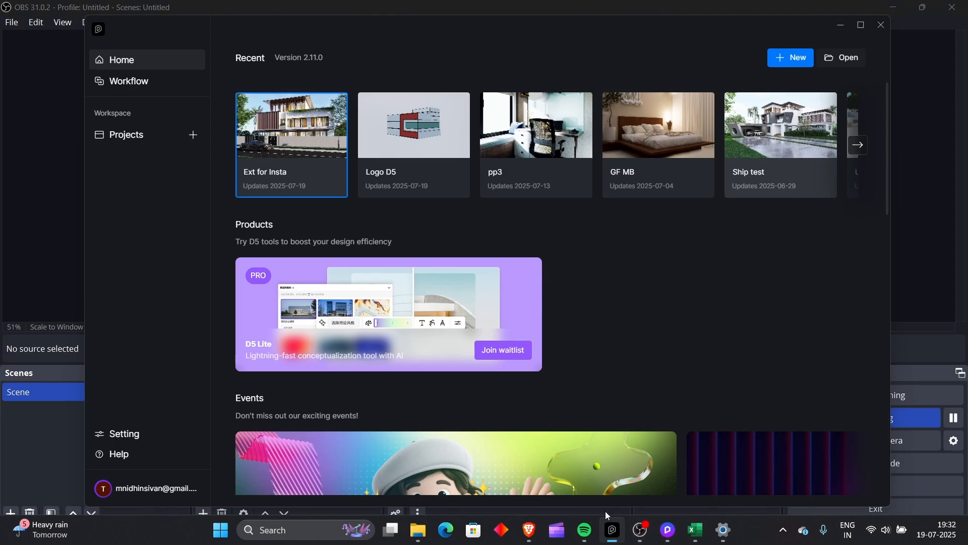